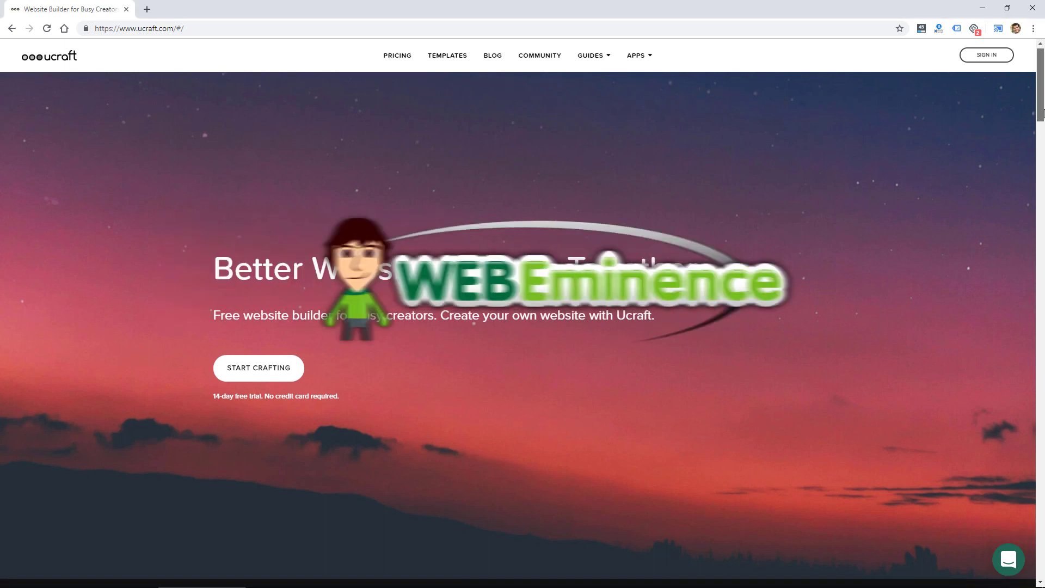
Scroll down the ucraft.com homepage and choose START CRAFTING to begin a new website.
scroll(522, 329, down, 7)
scroll(523, 329, down, 8)
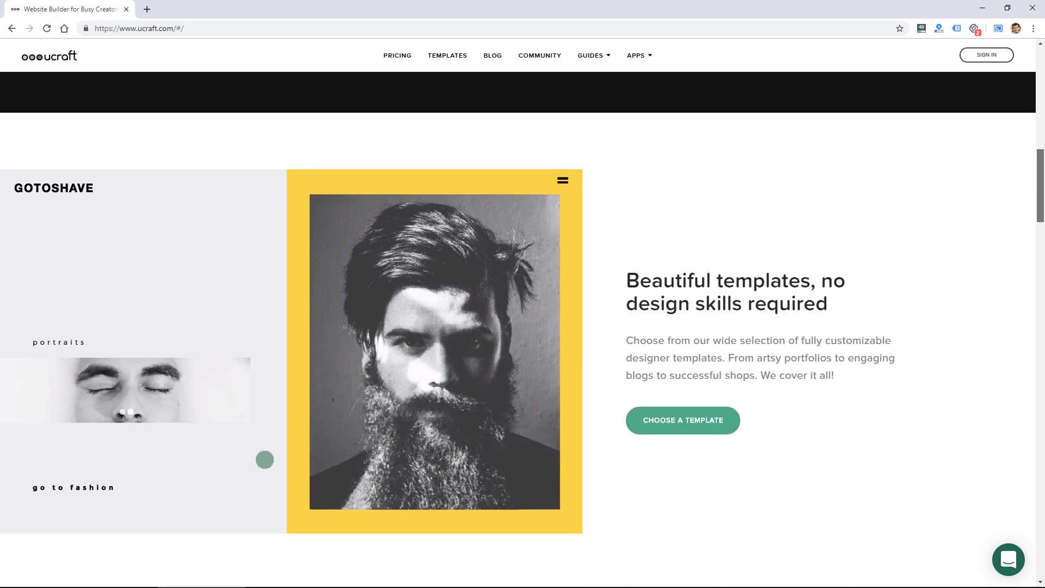
scroll(523, 328, down, 7)
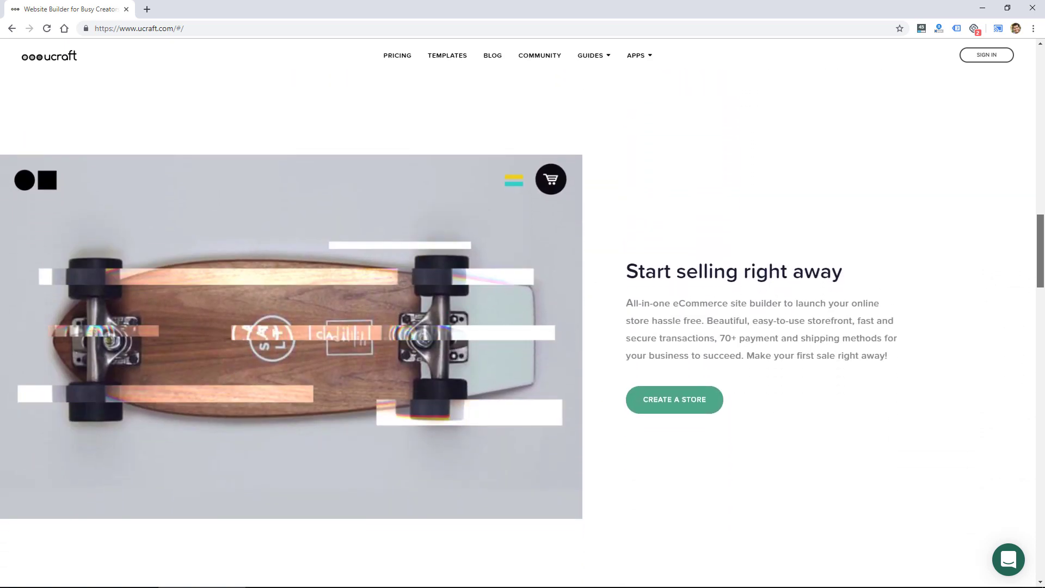
scroll(523, 329, down, 7)
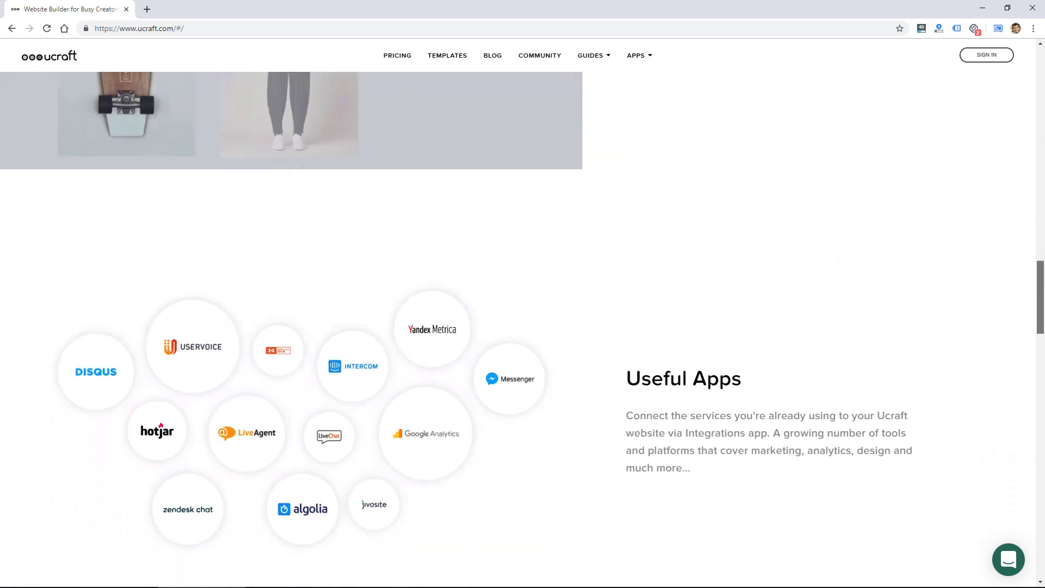
scroll(523, 328, down, 11)
scroll(523, 329, down, 13)
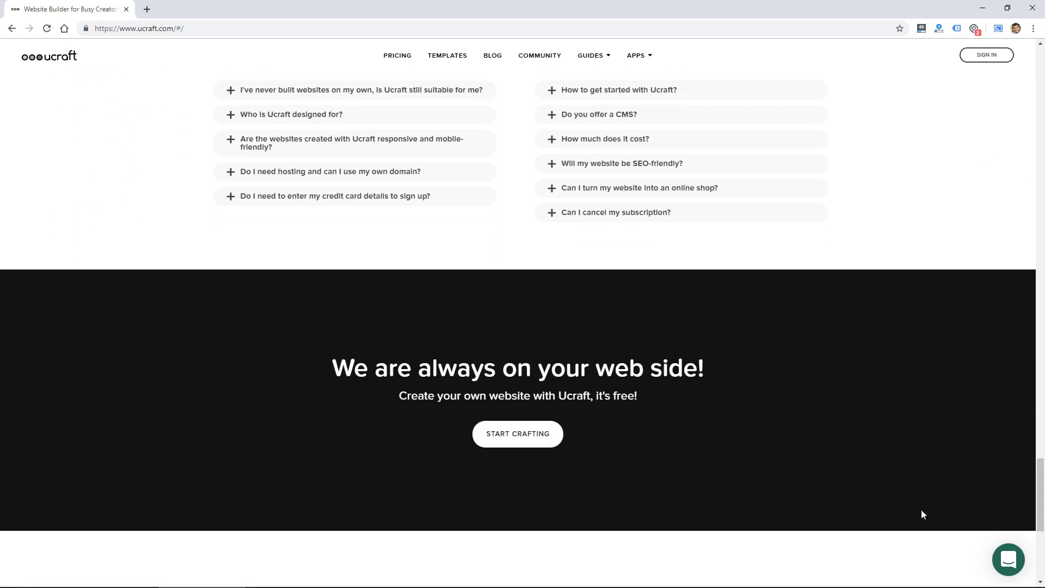
click(536, 444)
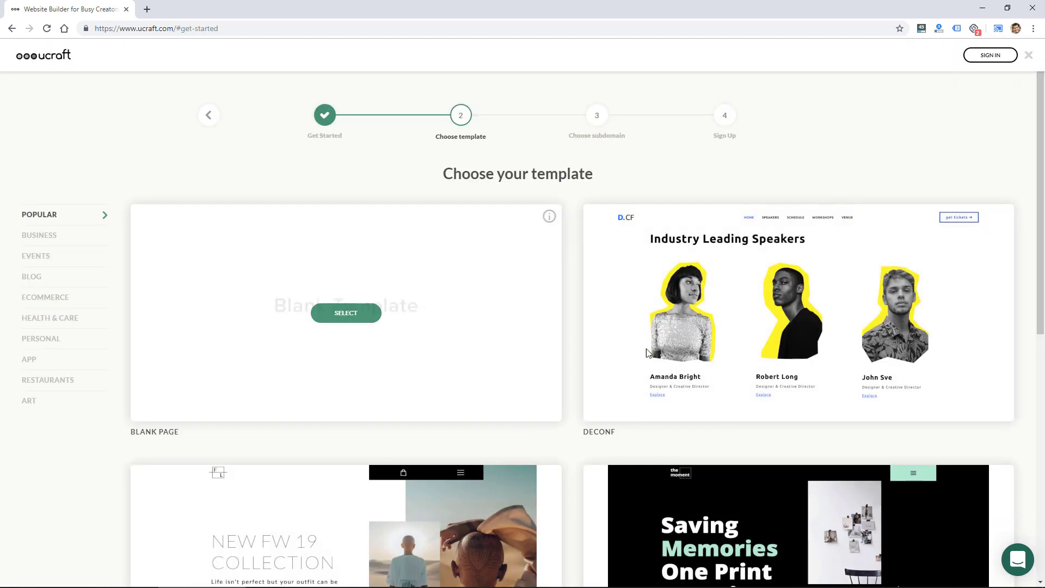
Browse the Blog, Events and Business template categories in the gallery.
drag(1041, 185, 1041, 142)
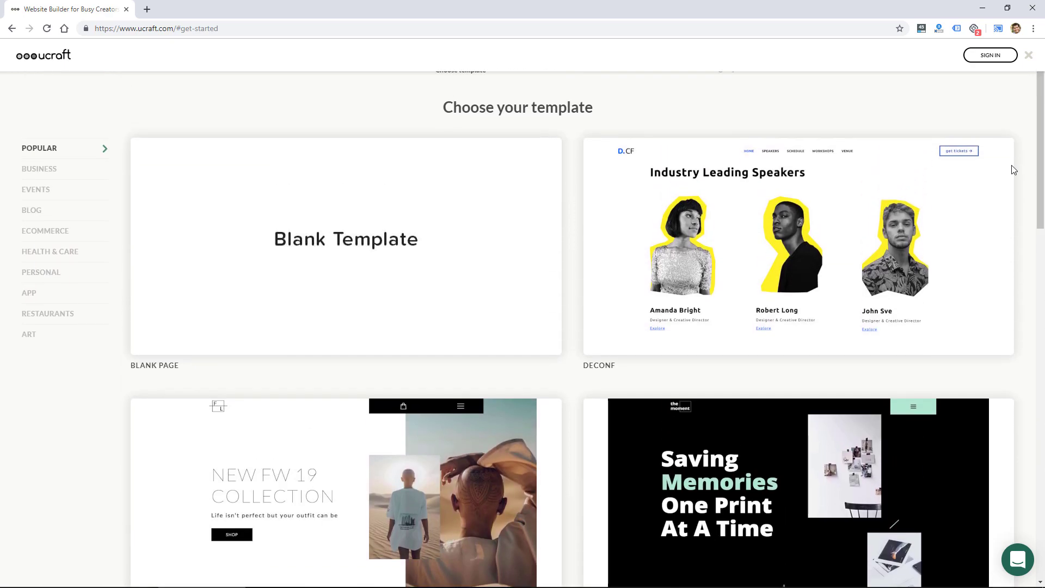
click(39, 210)
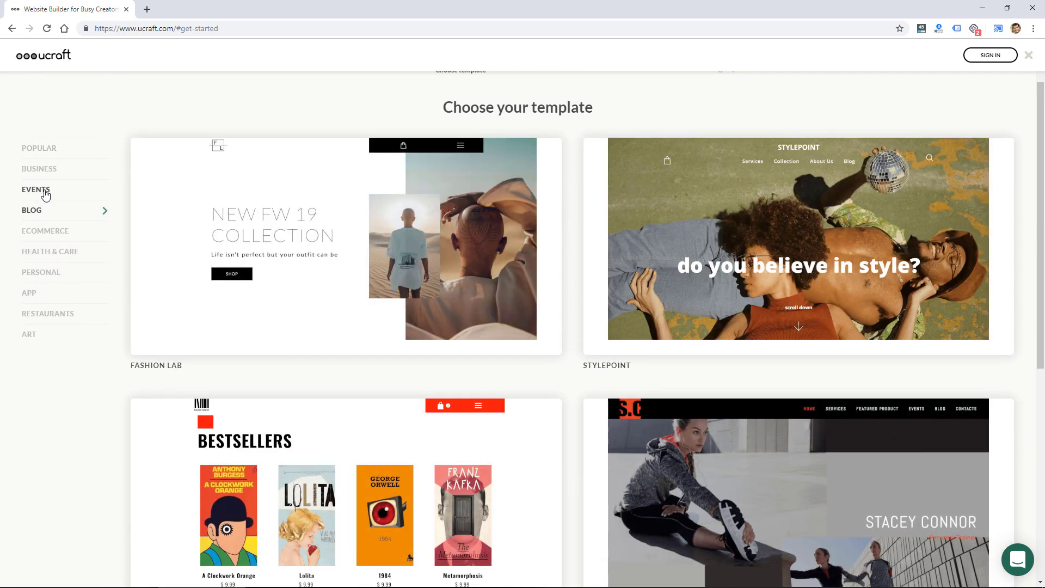
click(46, 192)
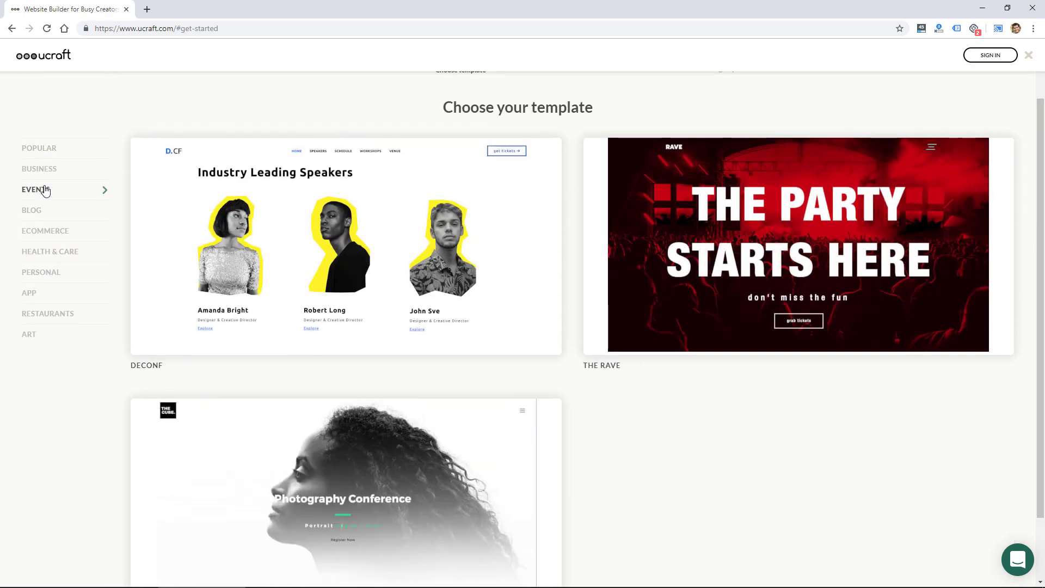
click(48, 173)
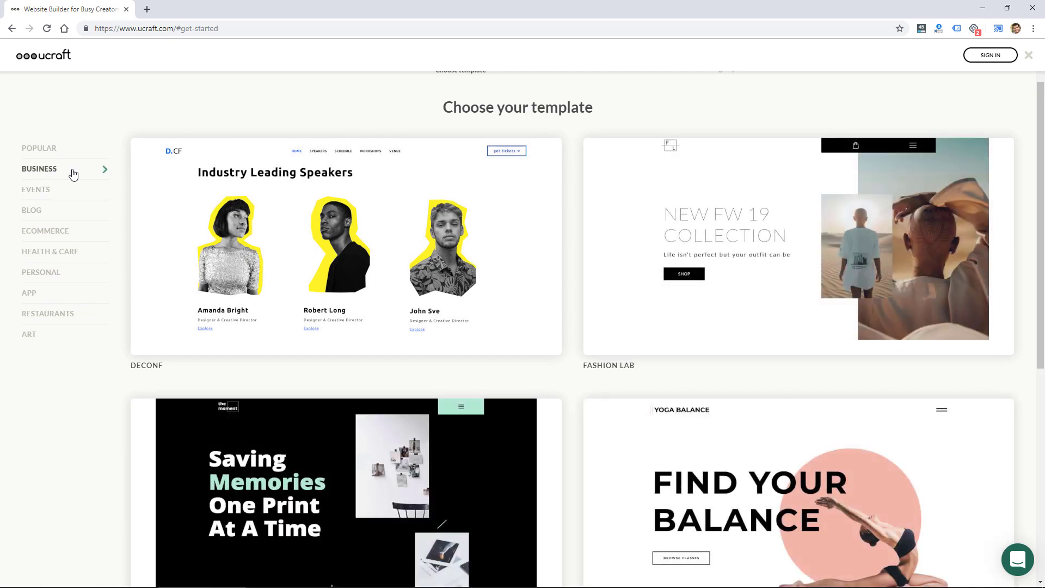
scroll(607, 359, down, 7)
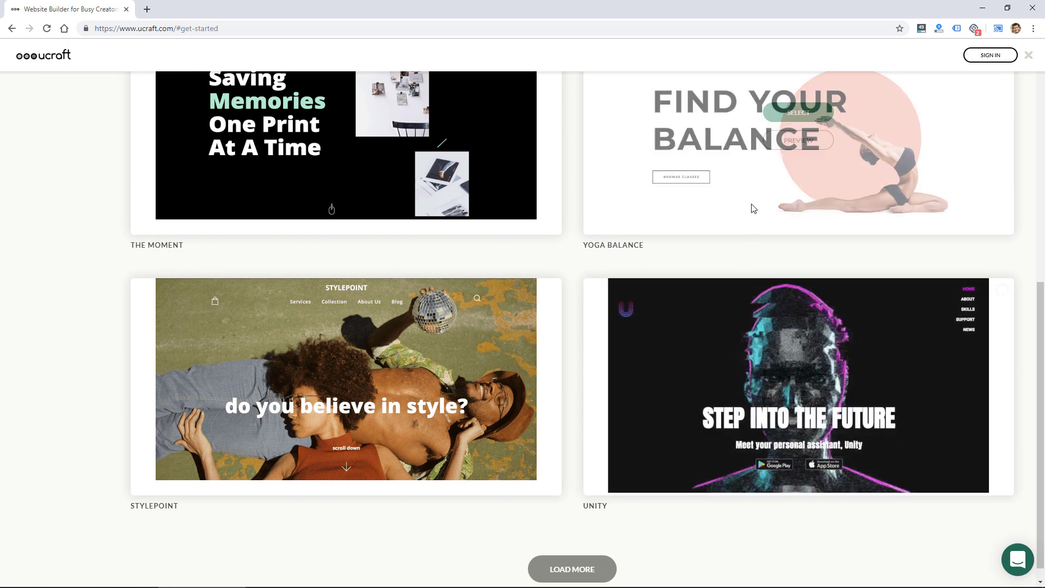
Start a new site from the Yoga Balance template and expand its Advanced Steps.
click(799, 112)
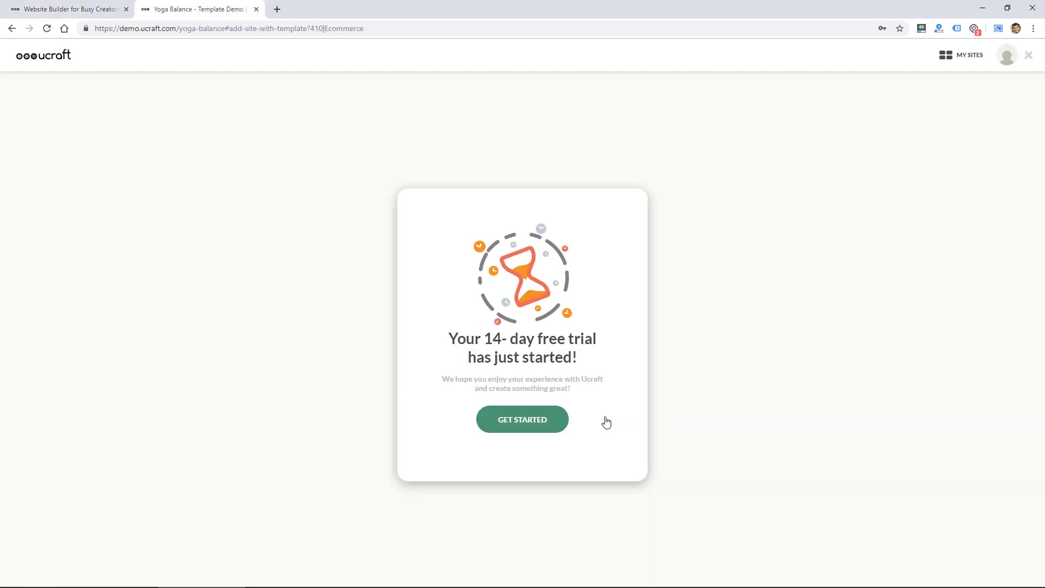
click(560, 422)
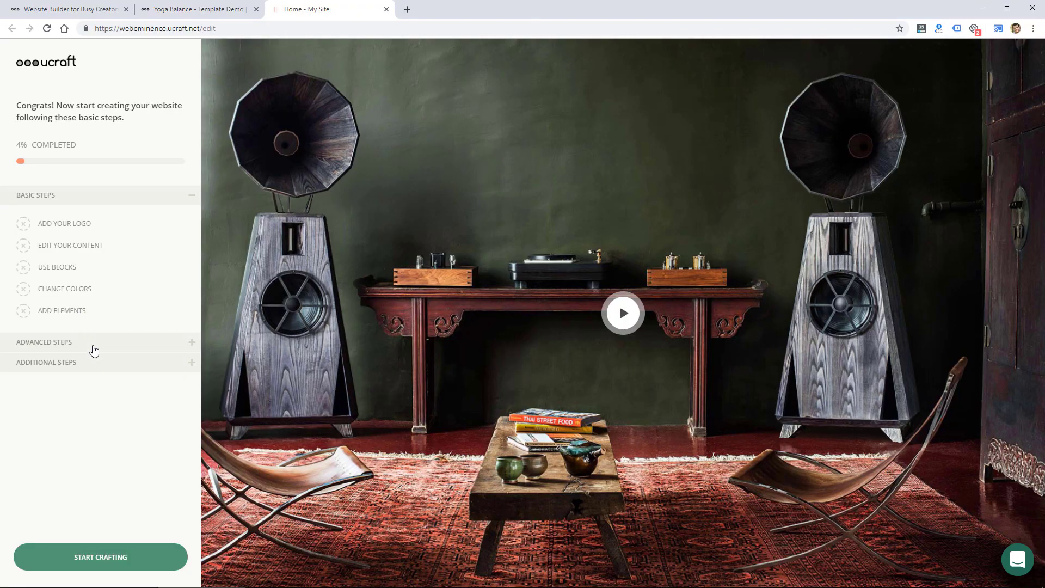
click(94, 349)
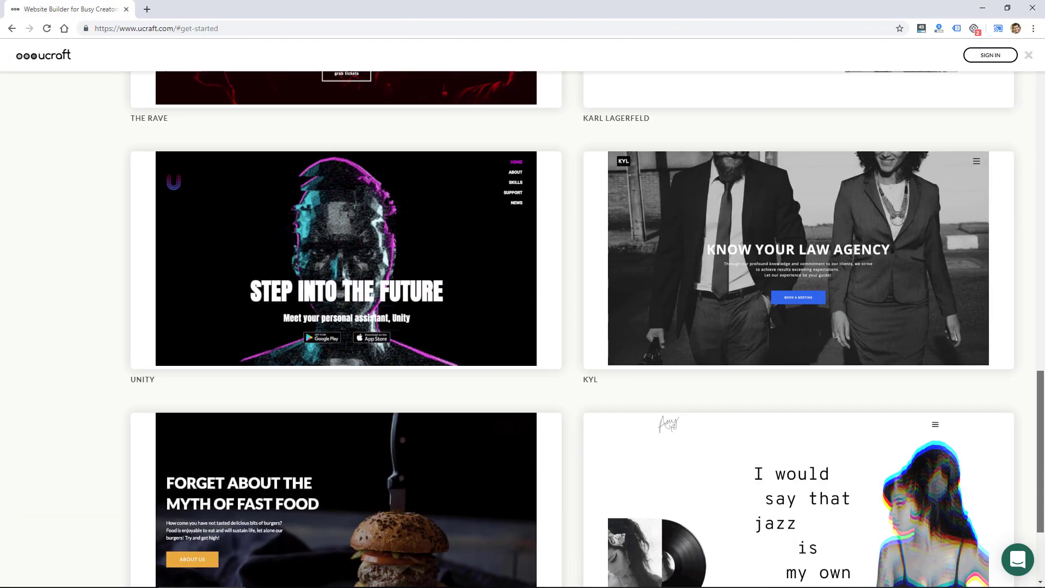
Filter the template gallery to show only Blog templates.
scroll(585, 327, down, 3)
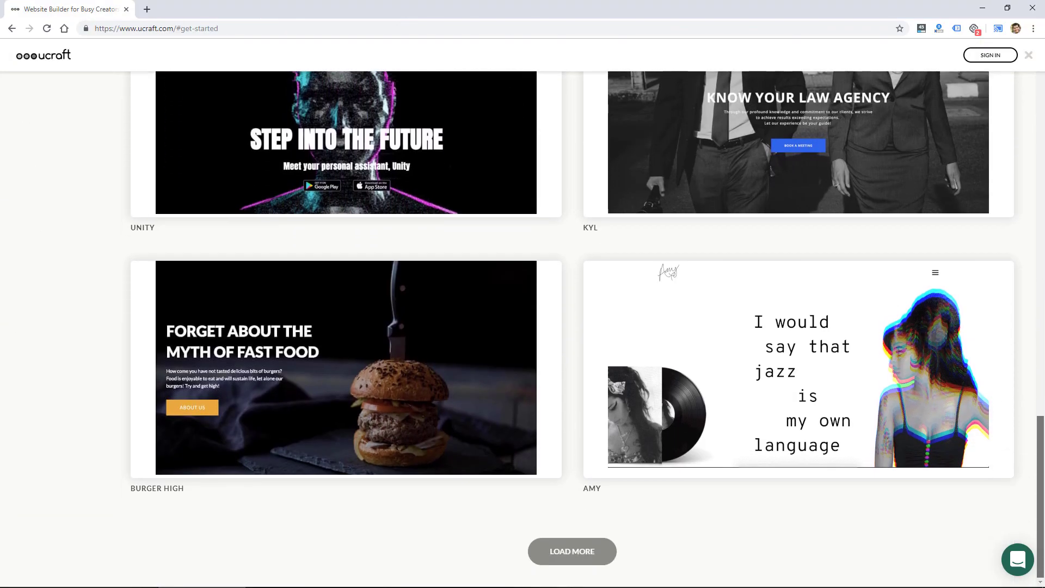
scroll(523, 327, up, 15)
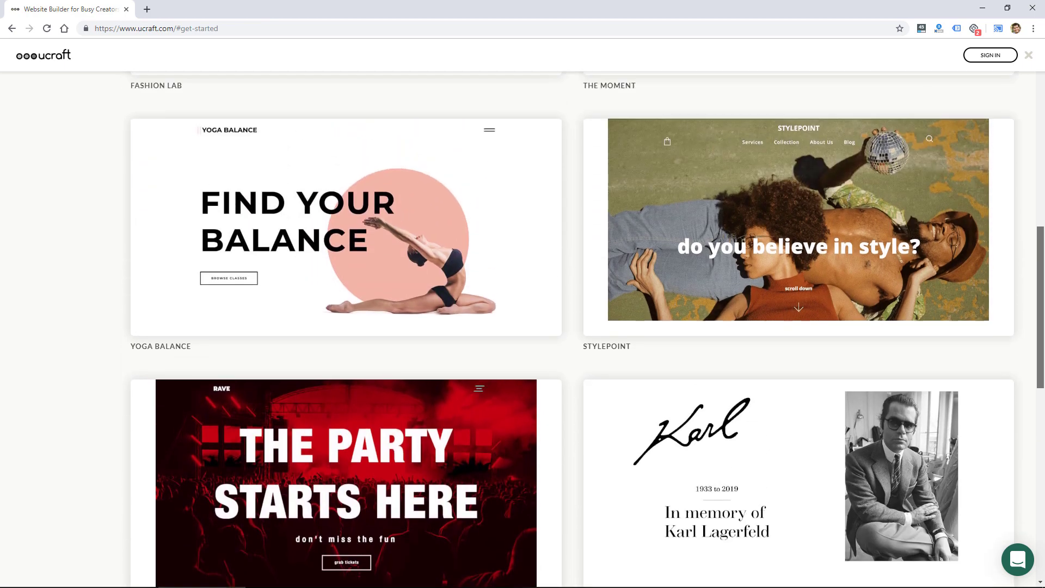
scroll(523, 326, up, 4)
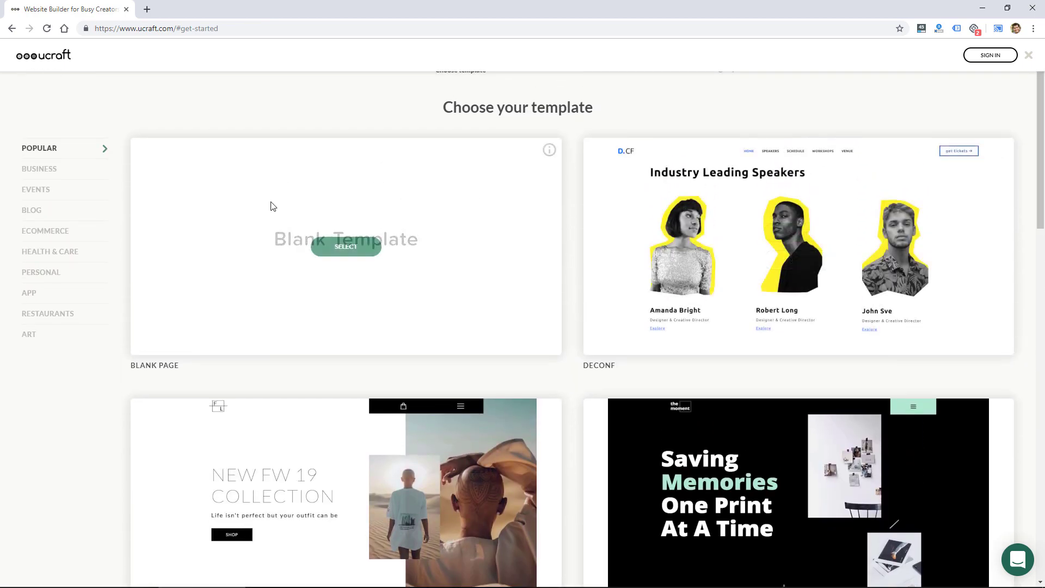
click(44, 210)
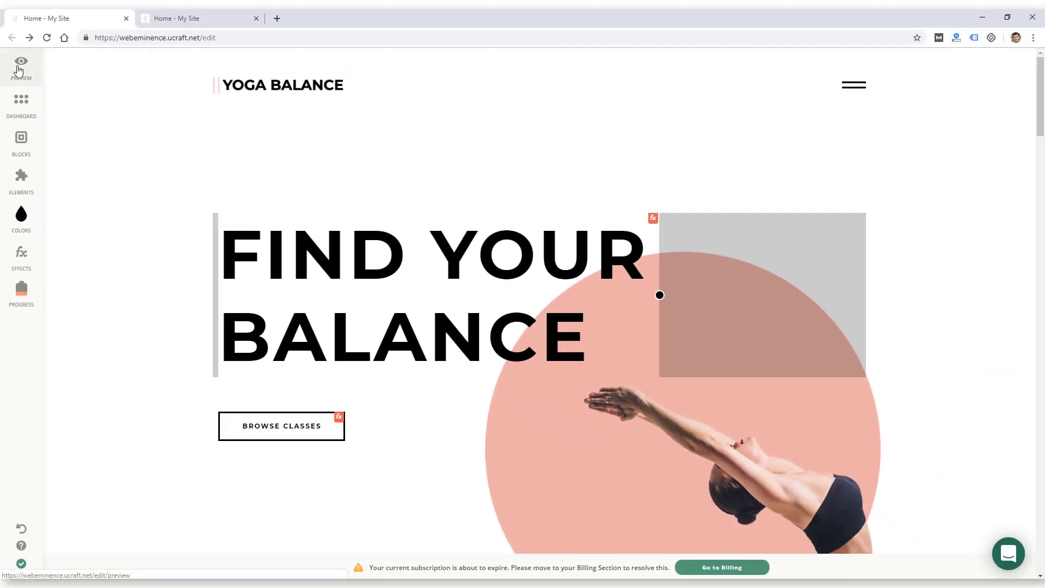
click(171, 23)
scroll(633, 308, down, 15)
scroll(633, 317, up, 4)
scroll(635, 317, up, 8)
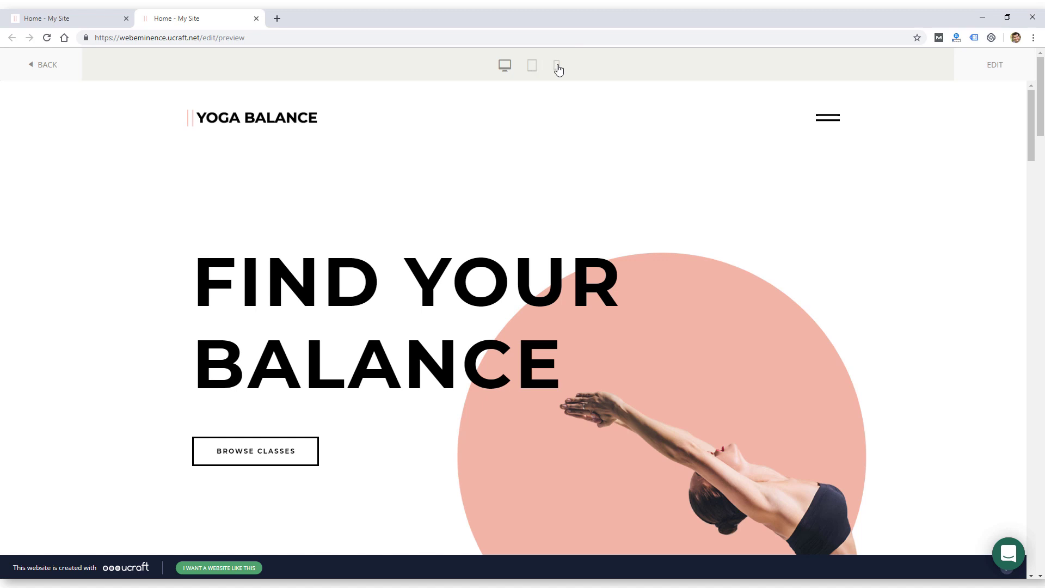
click(555, 66)
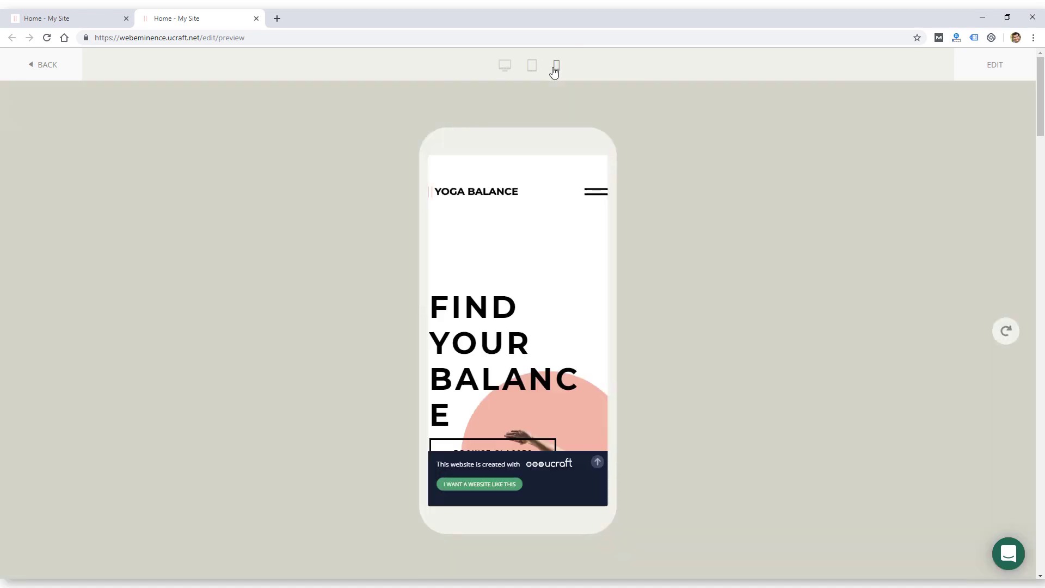
scroll(542, 228, down, 4)
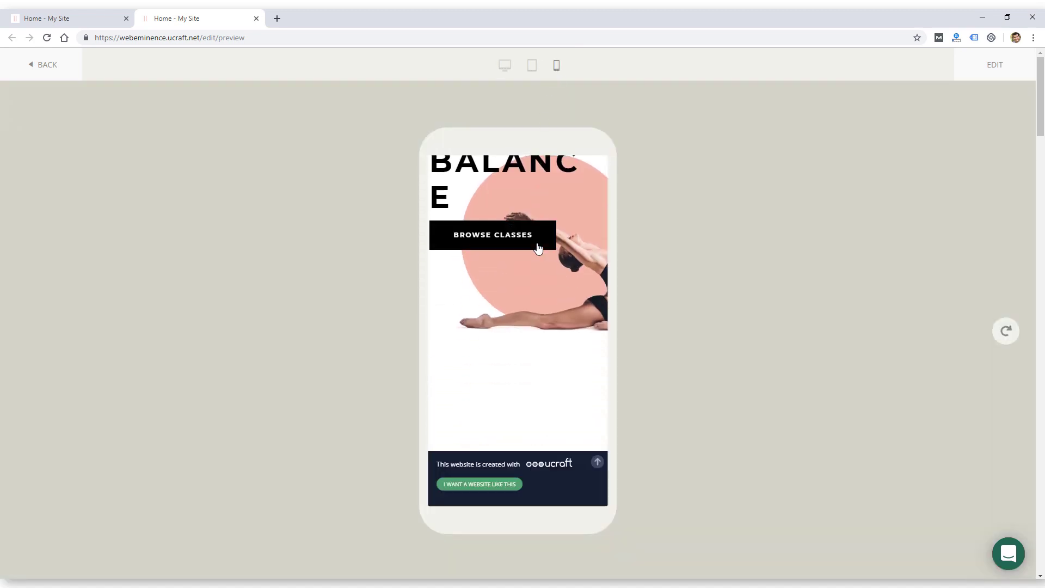
scroll(542, 240, up, 4)
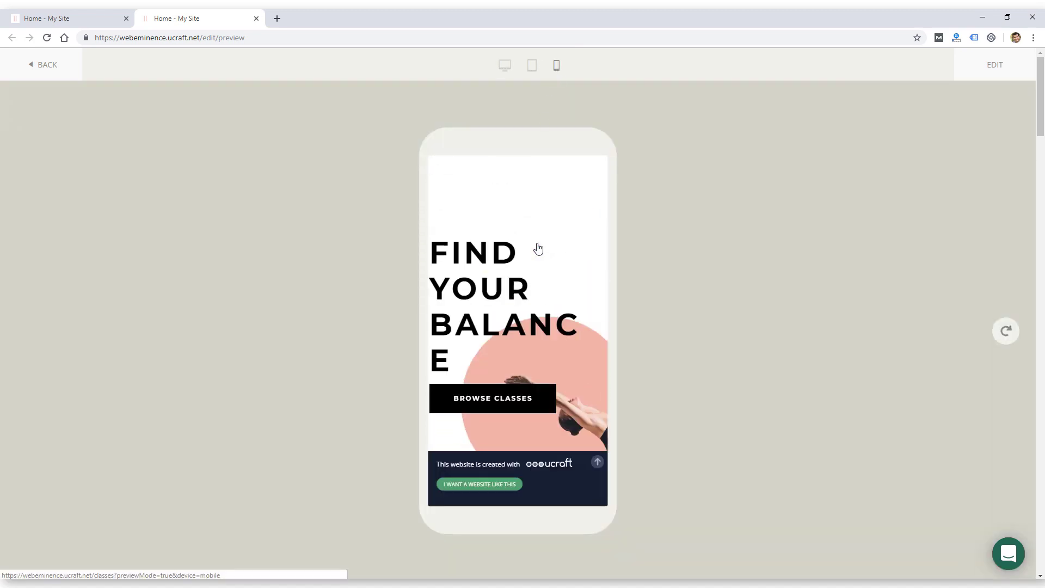
click(505, 66)
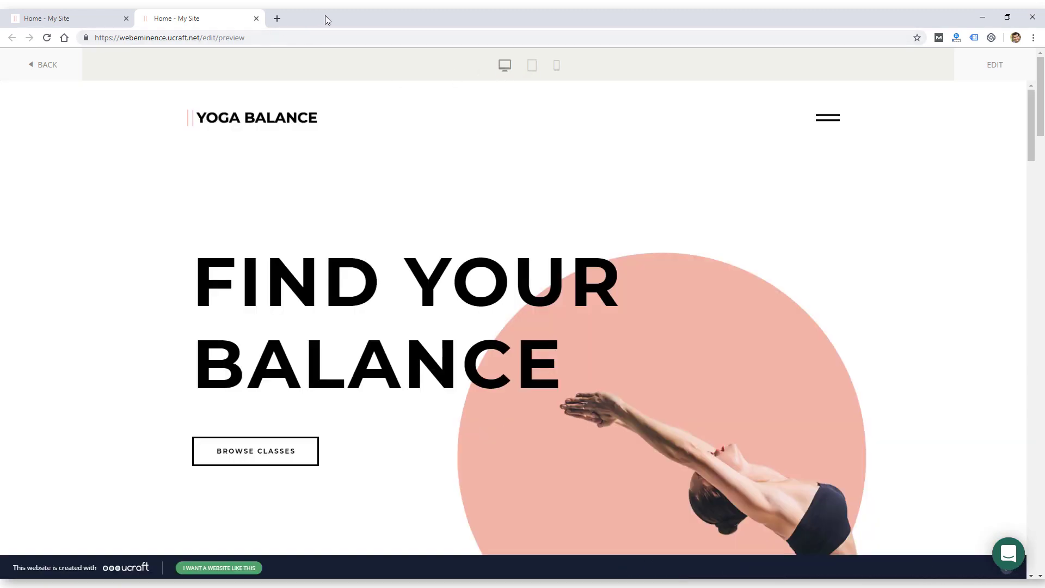
click(70, 22)
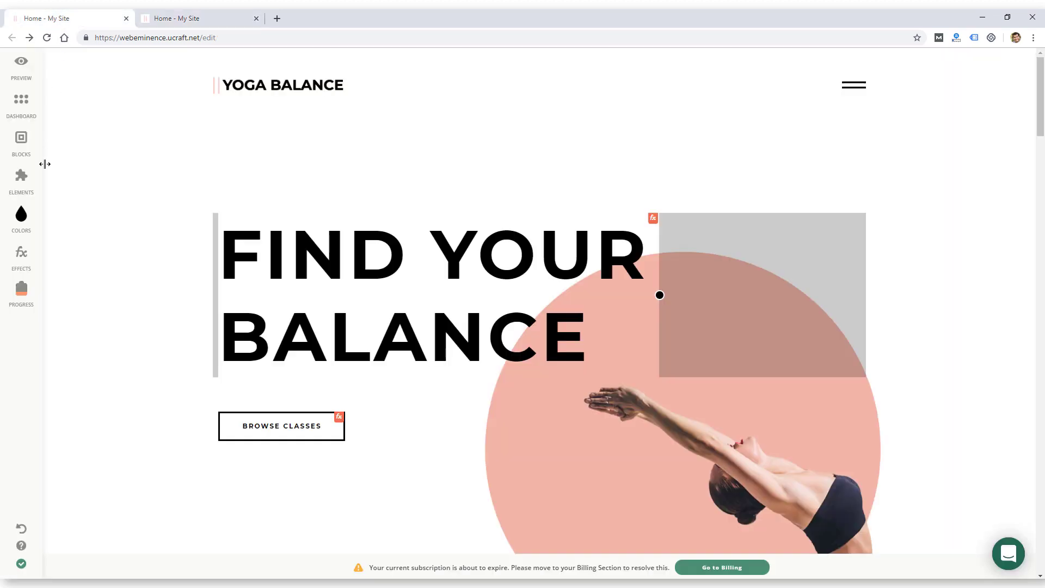
click(152, 19)
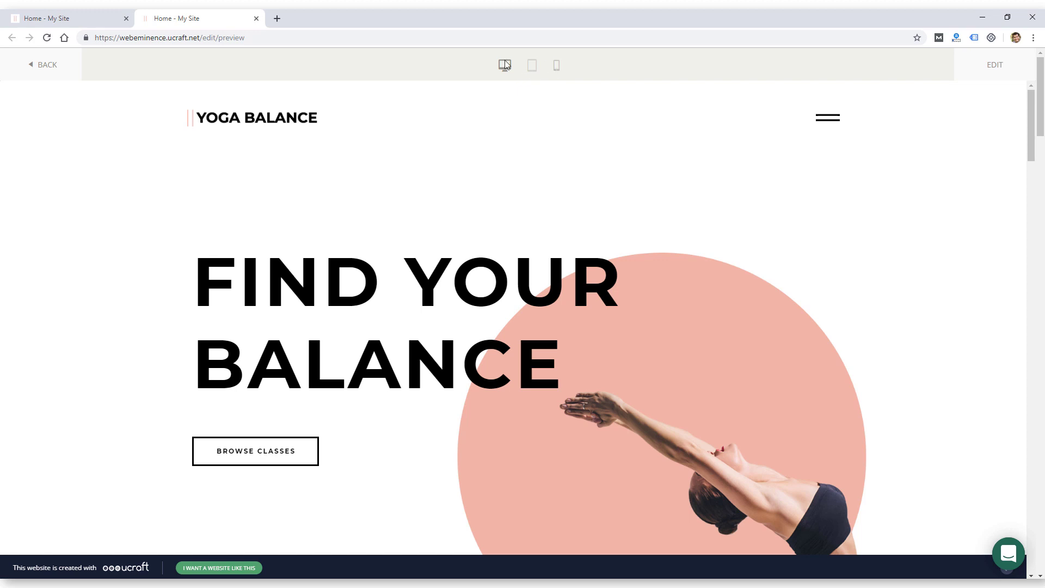
click(65, 18)
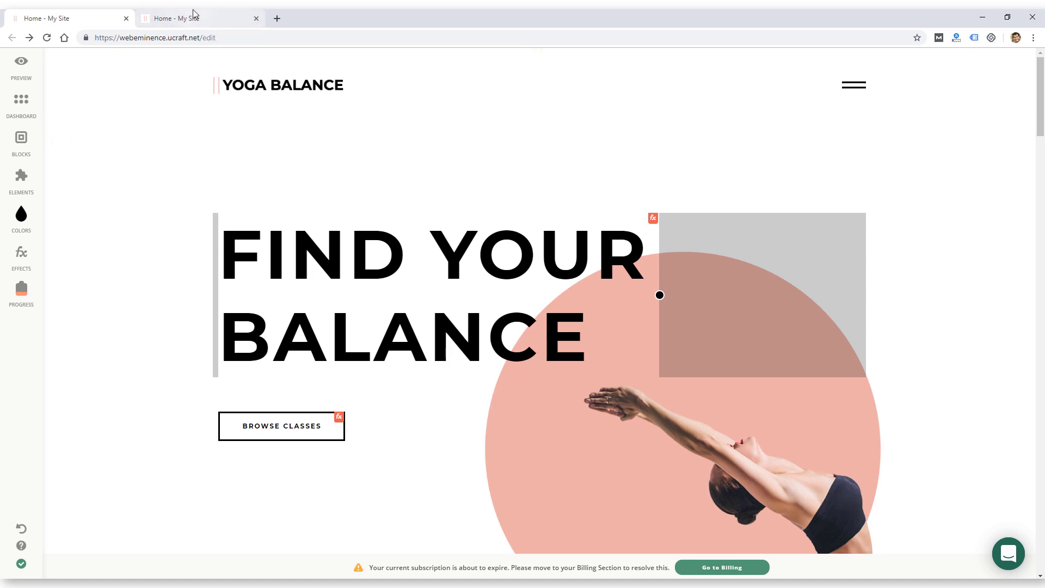
click(205, 22)
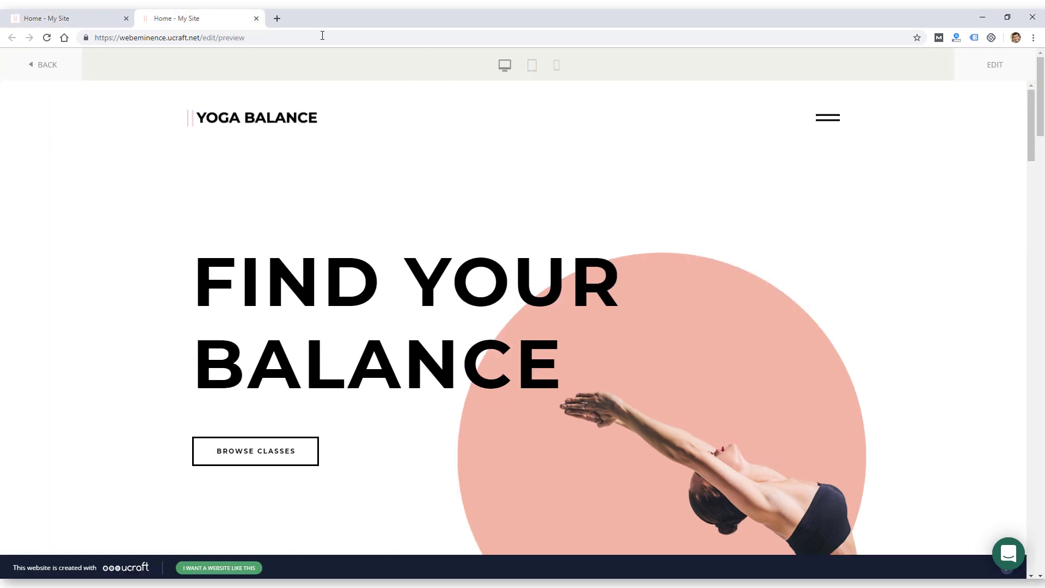
click(132, 16)
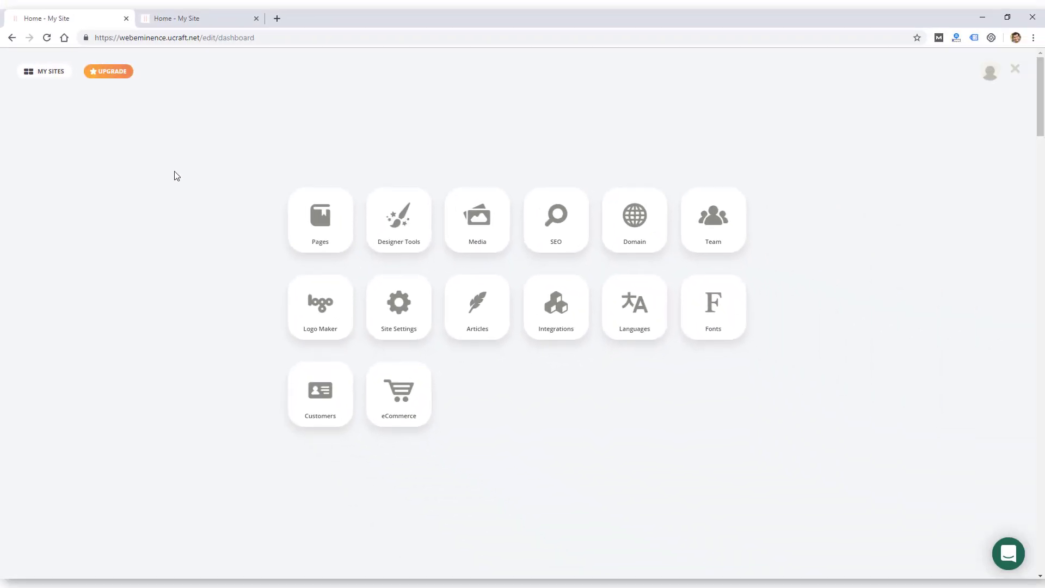
Check the Pages overview, then bring up Designer Tools showing the Montserrat 14px typography settings.
click(299, 249)
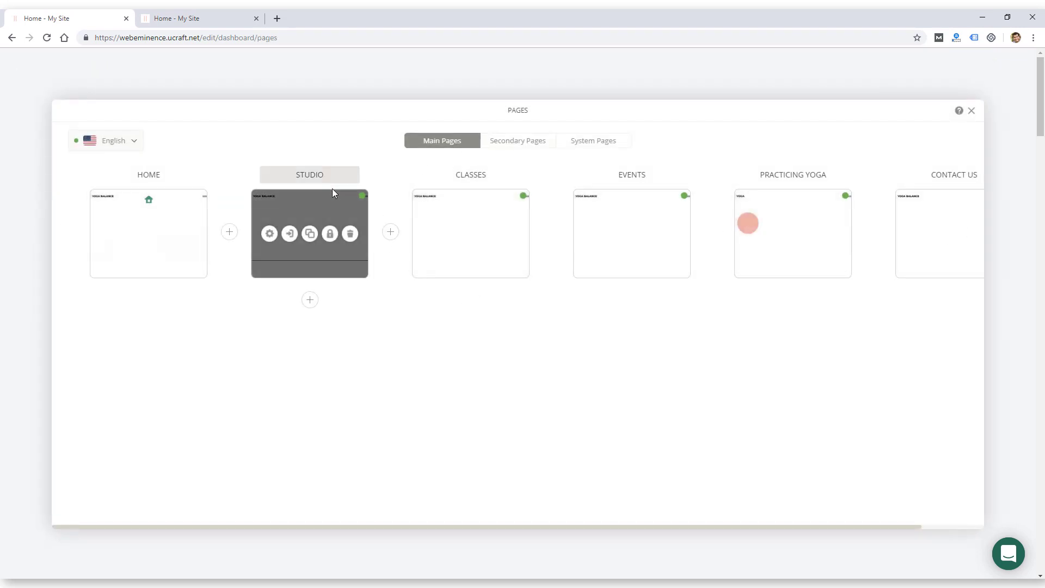
click(971, 111)
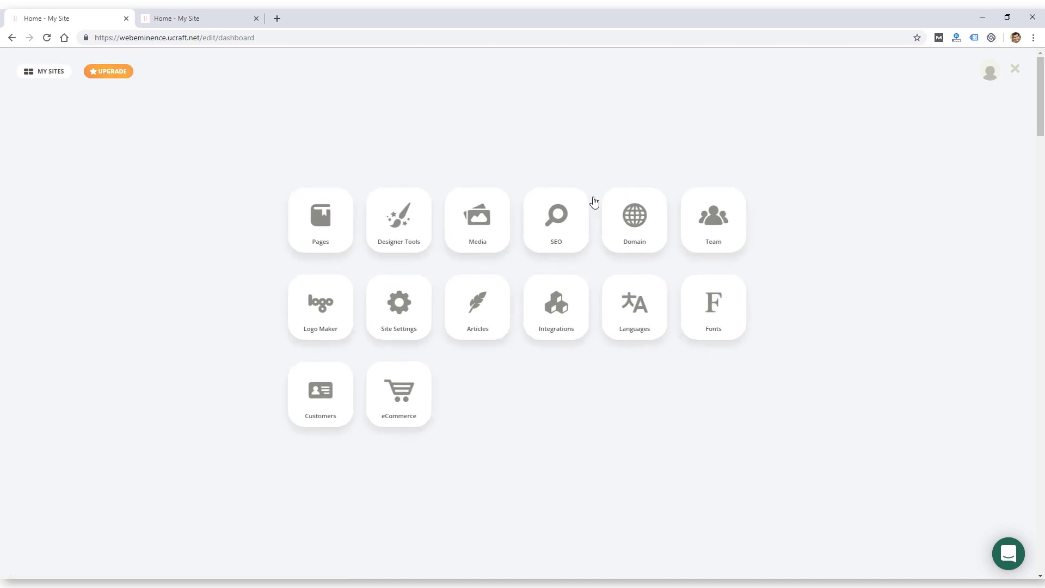
click(401, 226)
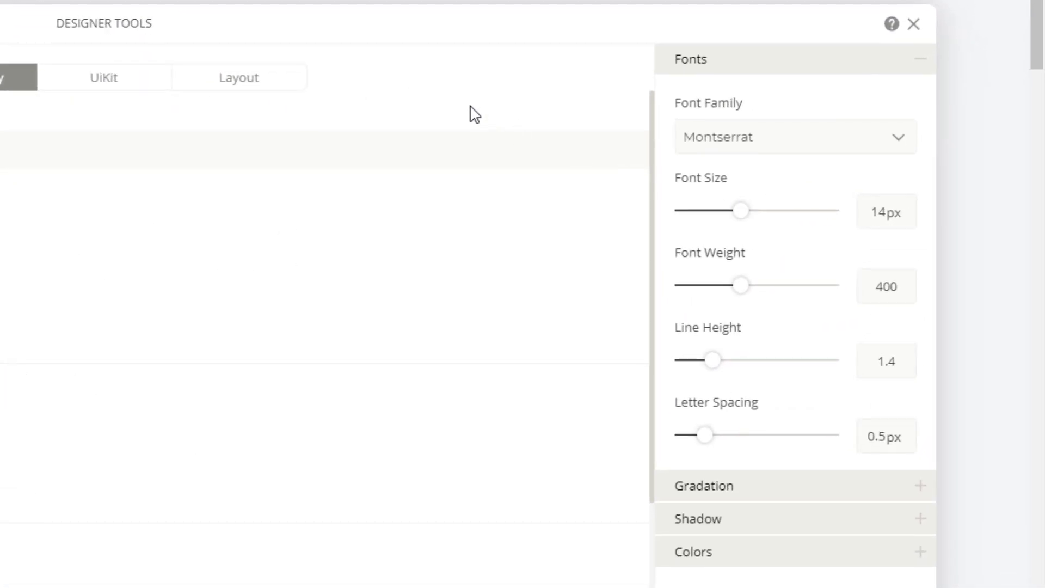
click(787, 555)
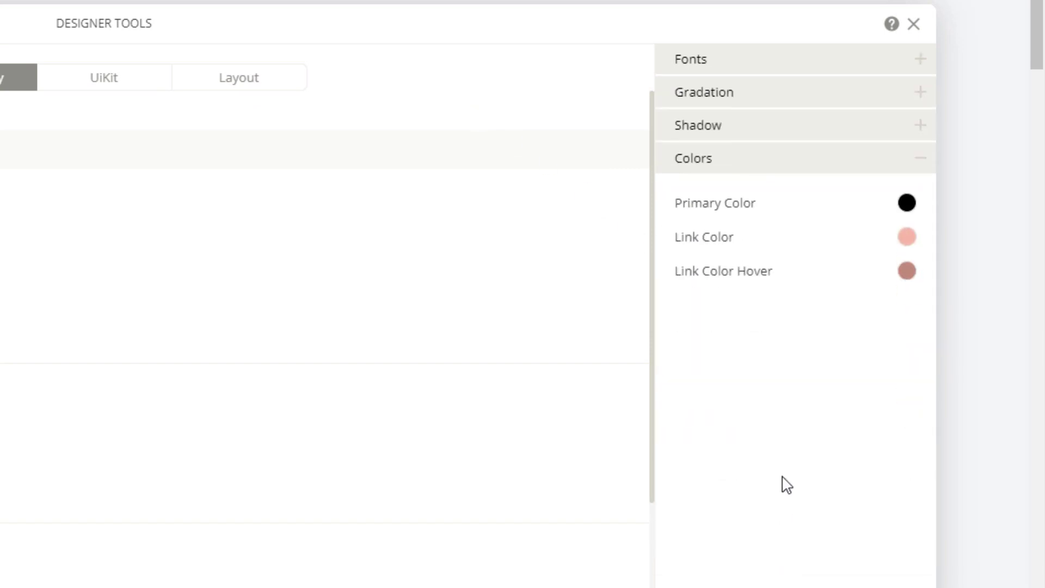
click(735, 134)
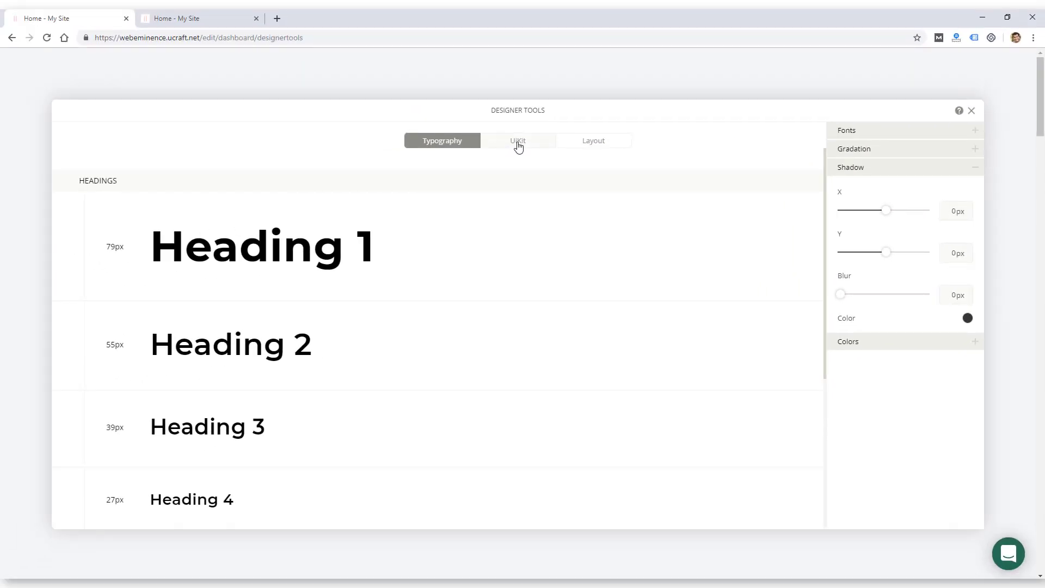
click(518, 146)
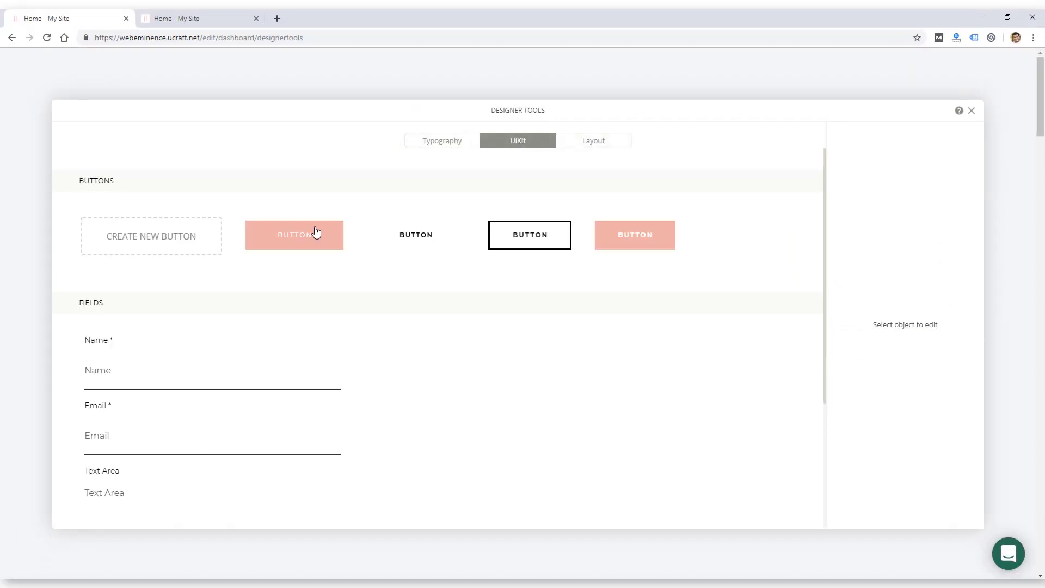
scroll(125, 387, down, 2)
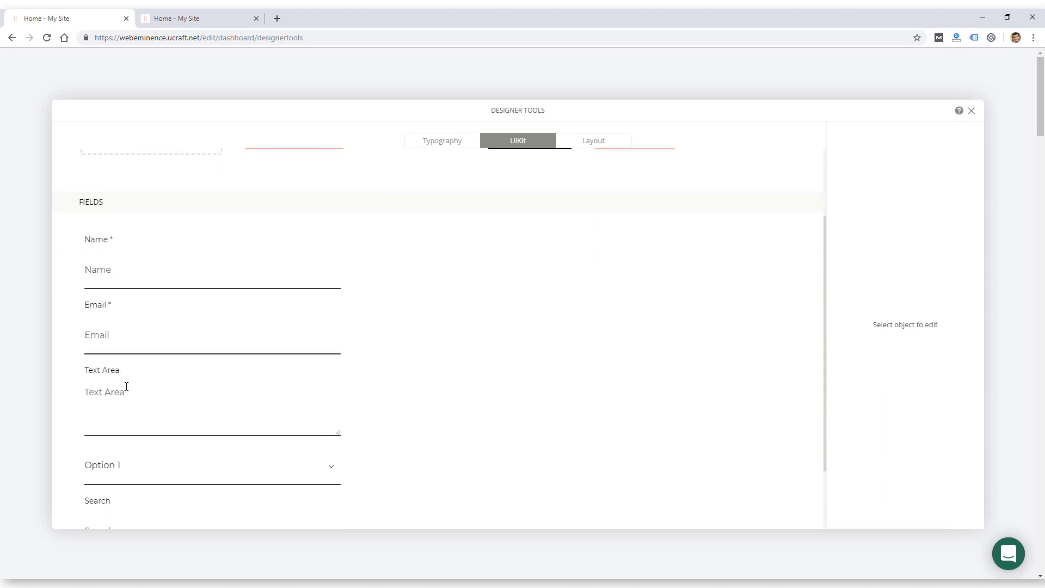
scroll(231, 294, up, 2)
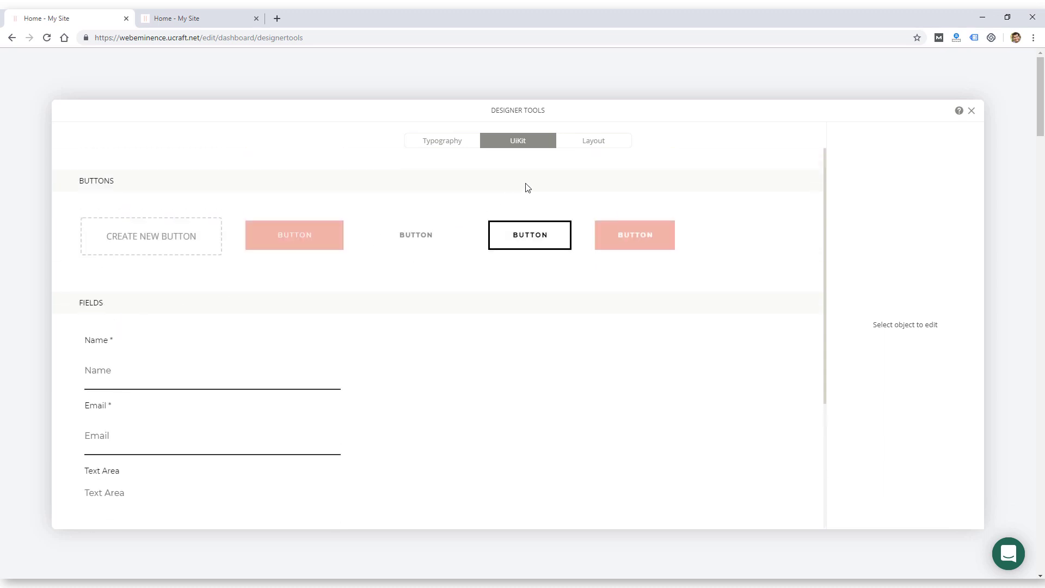
click(596, 147)
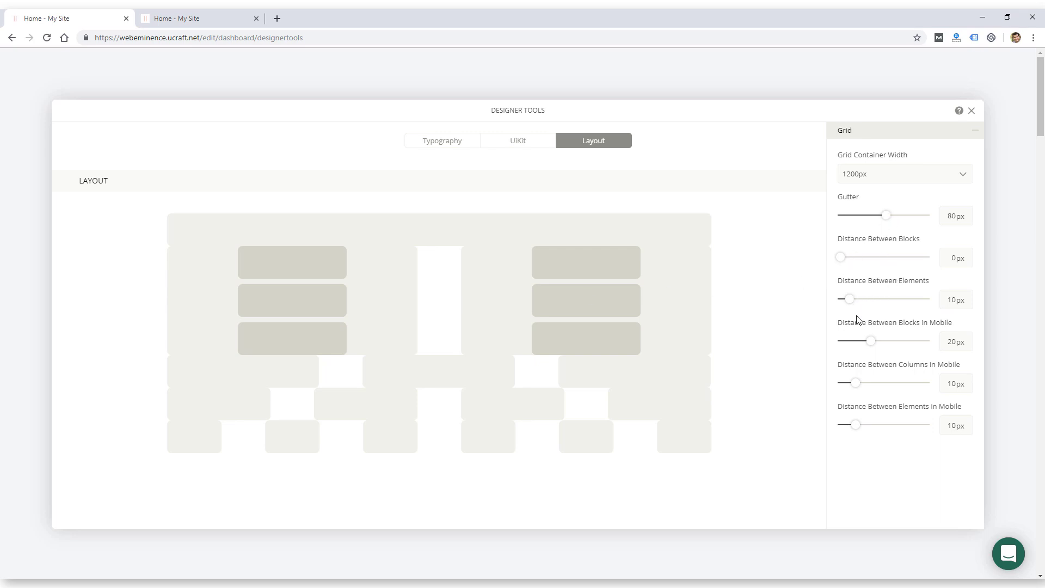
click(972, 112)
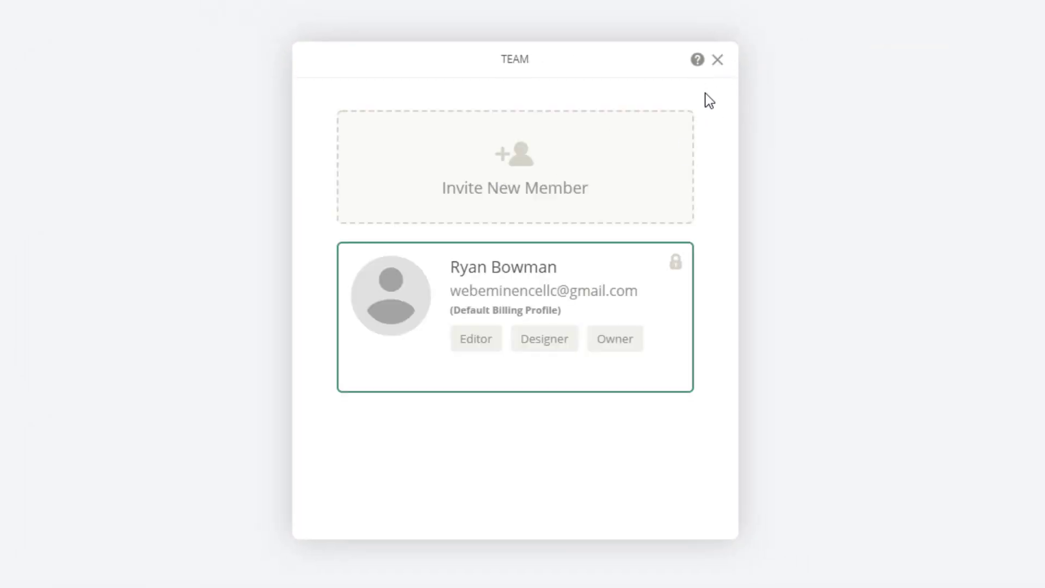
click(718, 60)
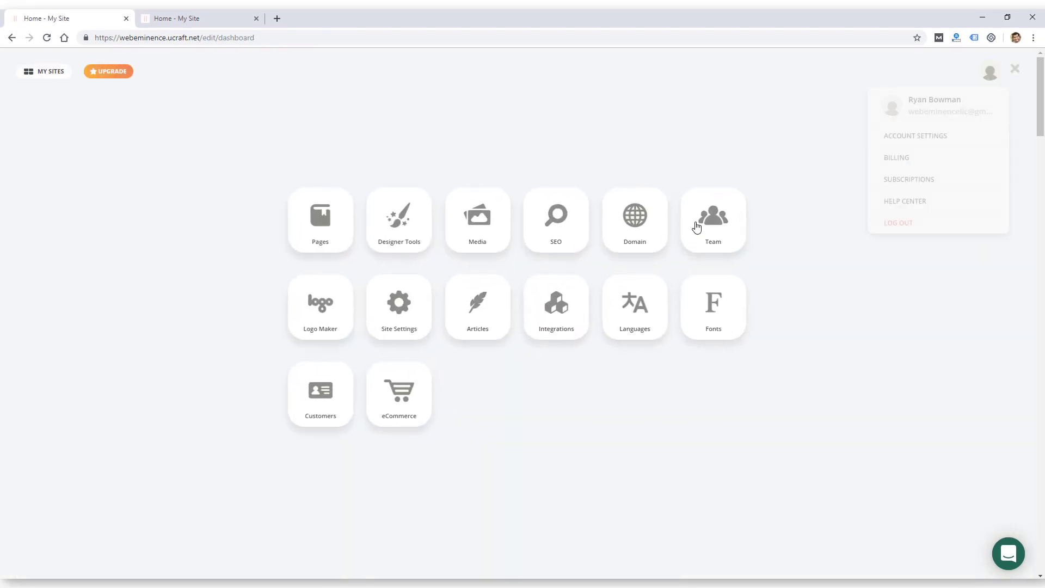
click(568, 320)
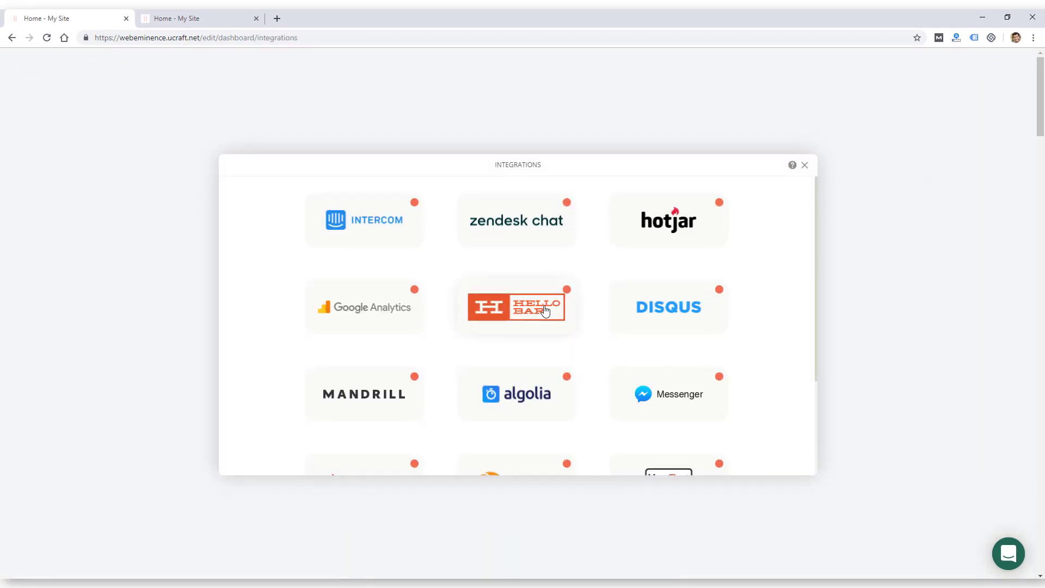
scroll(538, 305, down, 3)
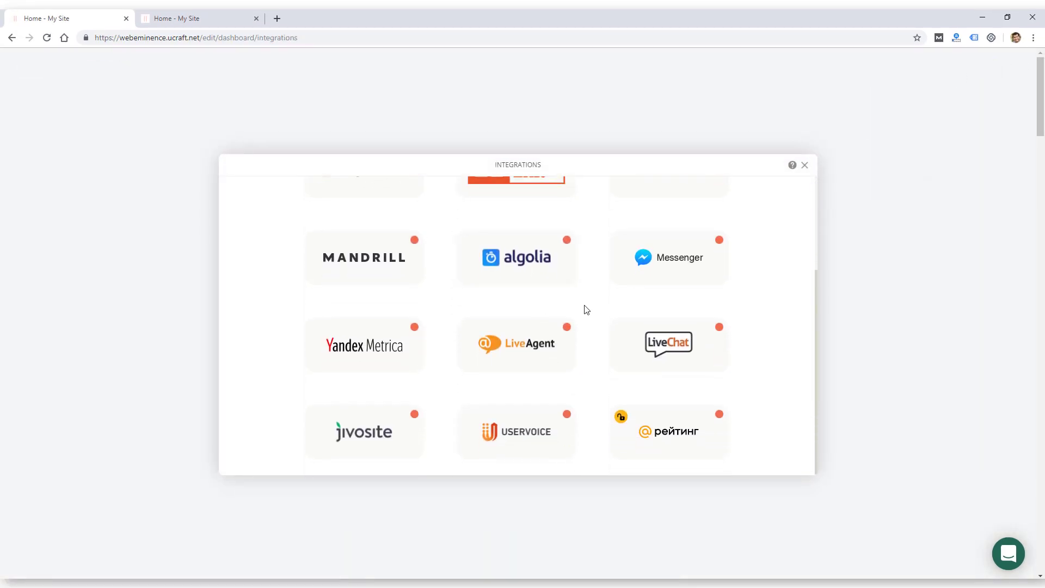
scroll(599, 305, up, 3)
click(805, 166)
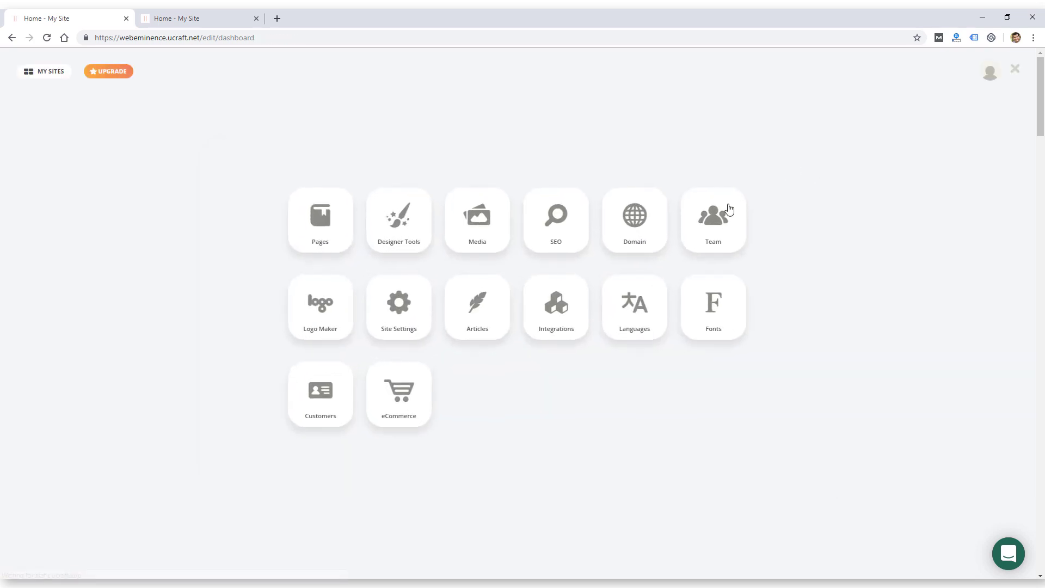
Browse the Google Fonts library in font settings, then view the eCommerce store dashboard.
click(715, 316)
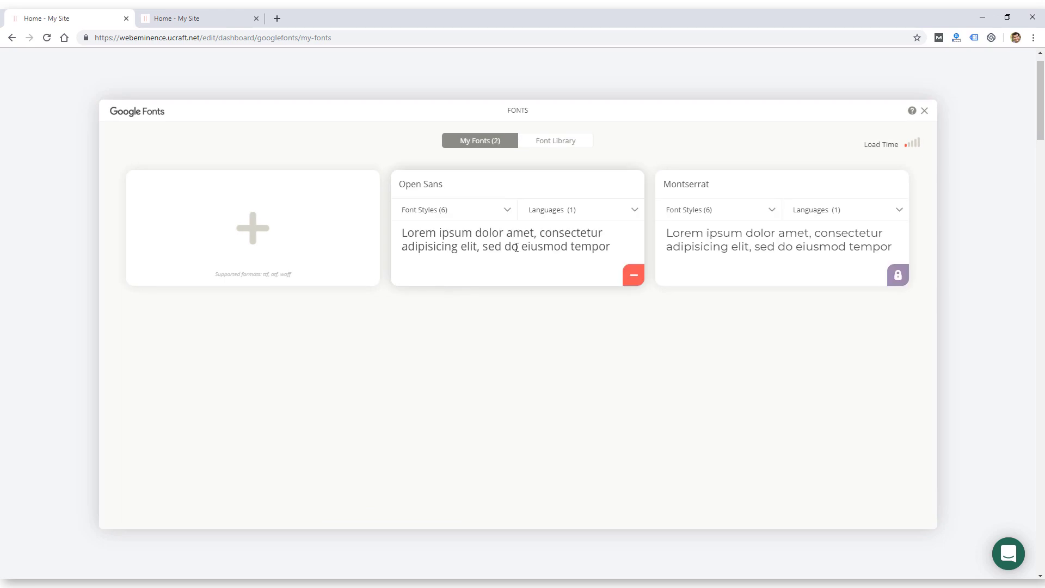
click(558, 151)
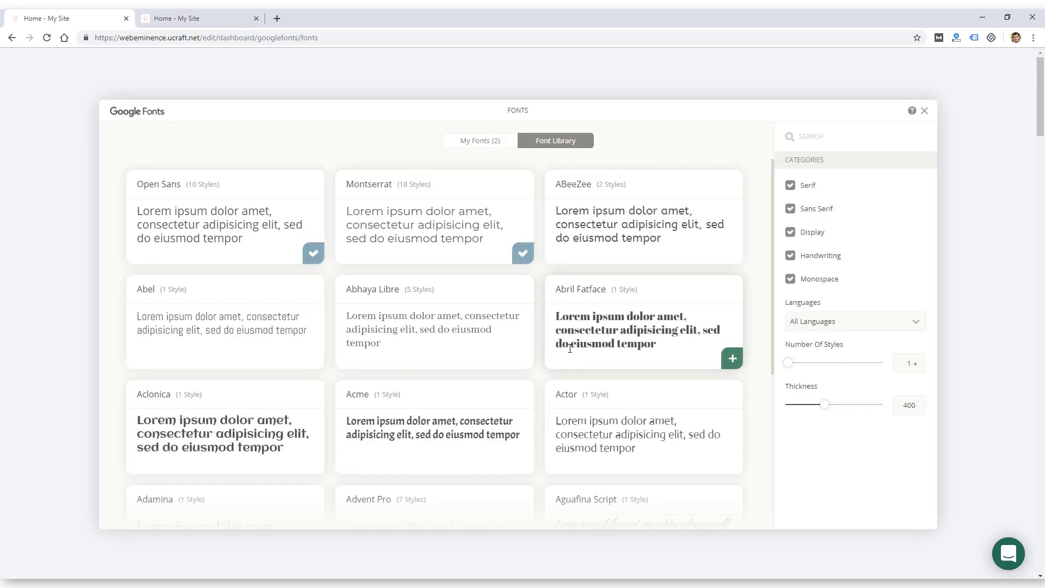
scroll(570, 348, down, 8)
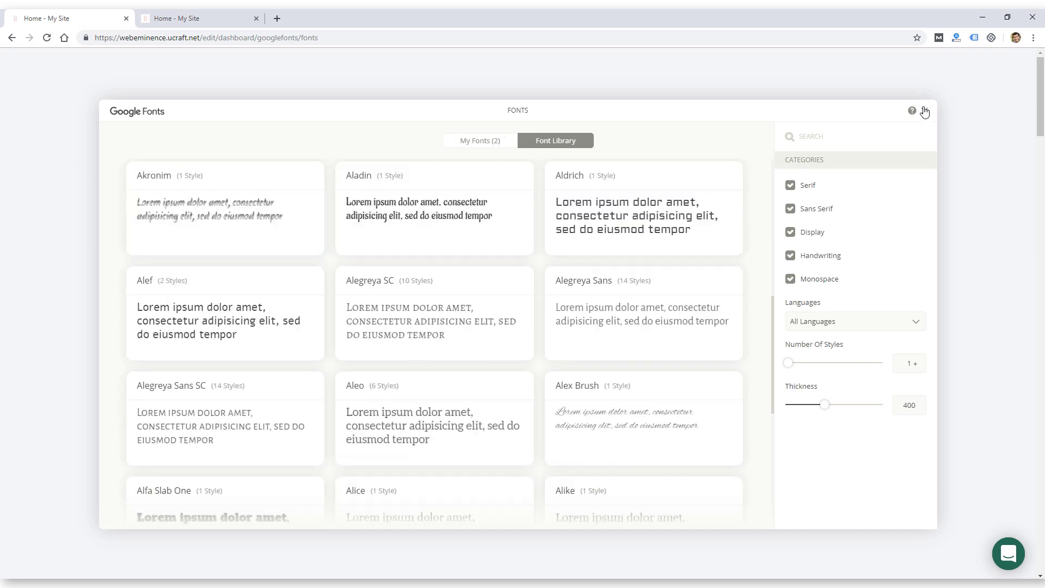
click(924, 112)
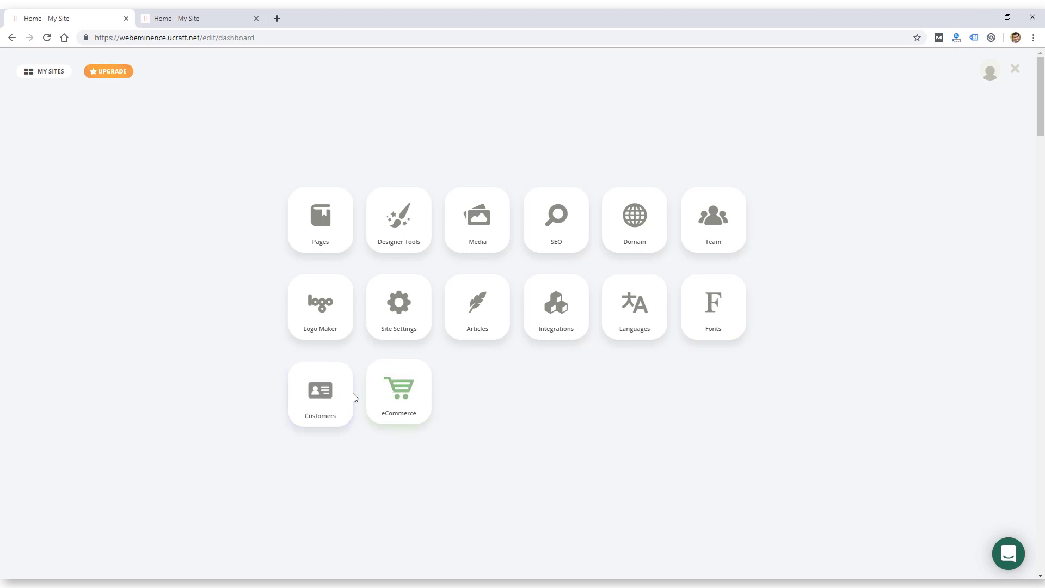
click(406, 398)
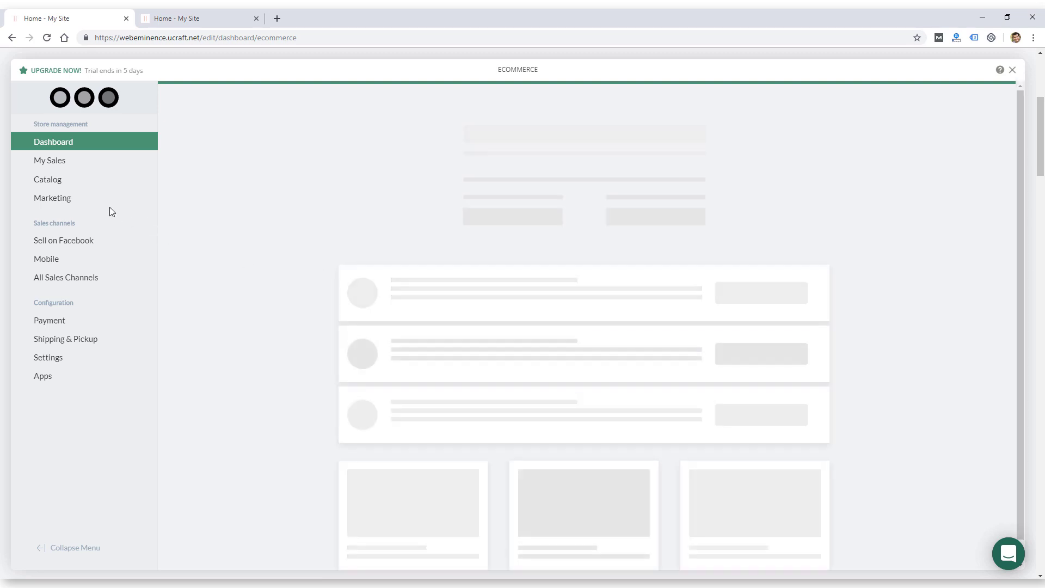
mouse_move(49, 160)
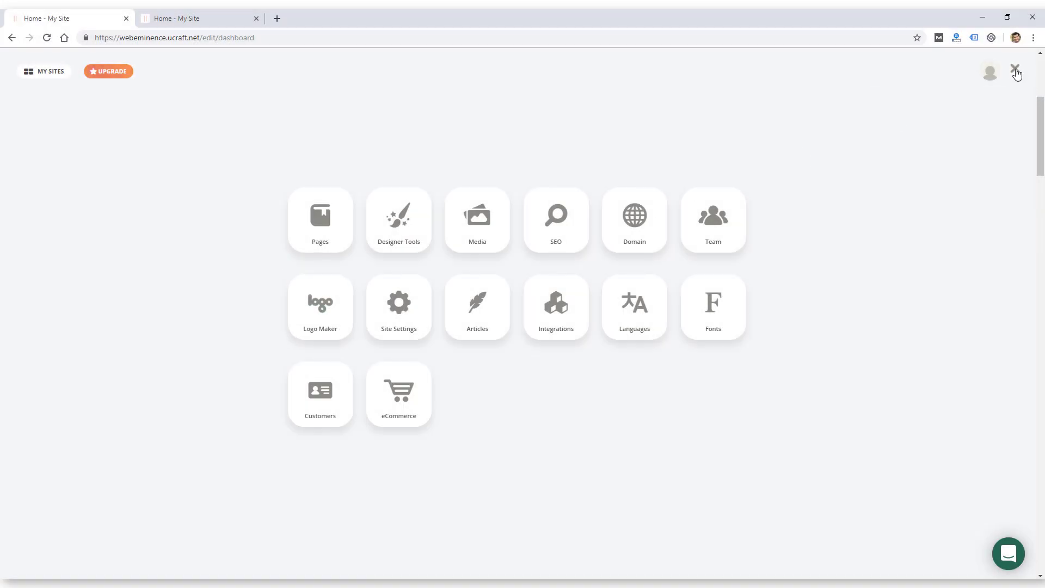
Back in the editor, raise the hero block's top spacing to 197px and bring up BROWSE CLASSES button settings.
click(1015, 71)
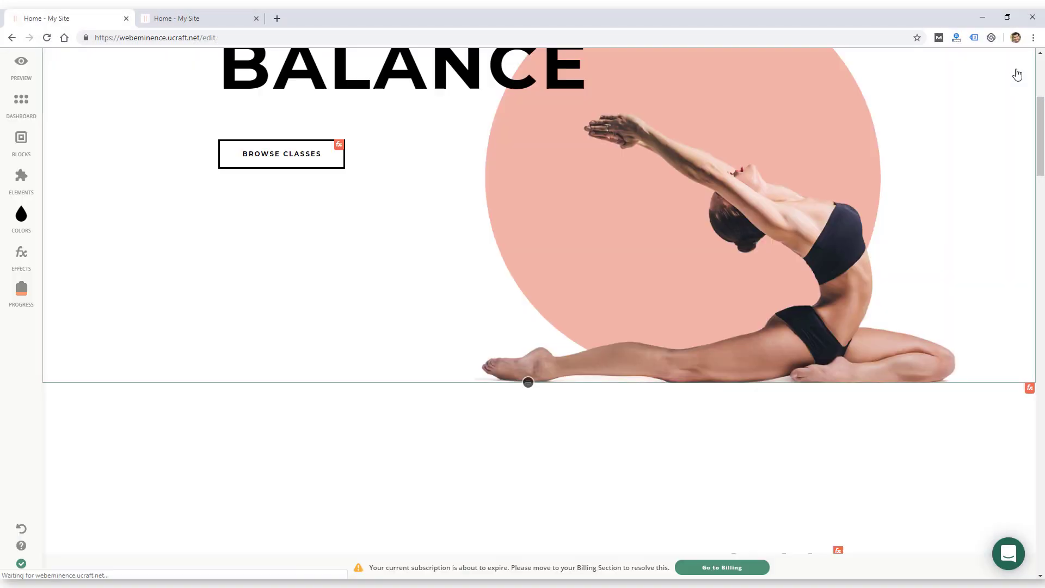
scroll(168, 200, up, 5)
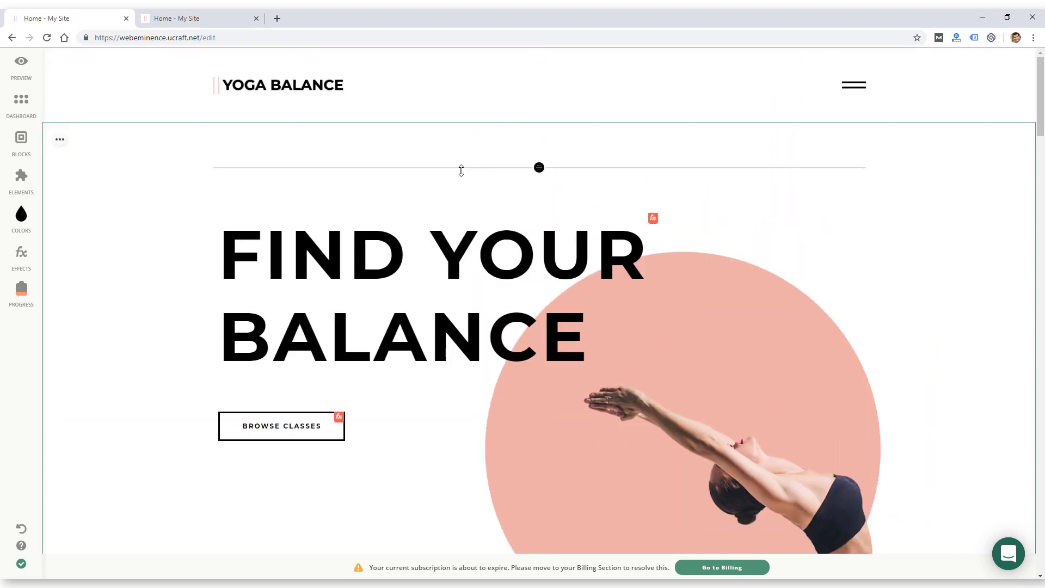
click(61, 143)
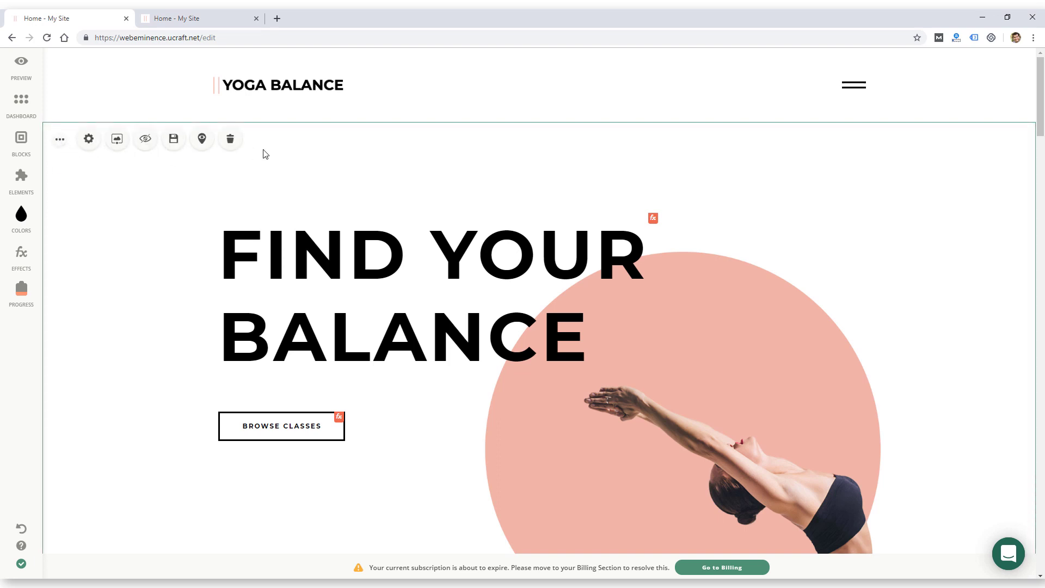
mouse_move(545, 174)
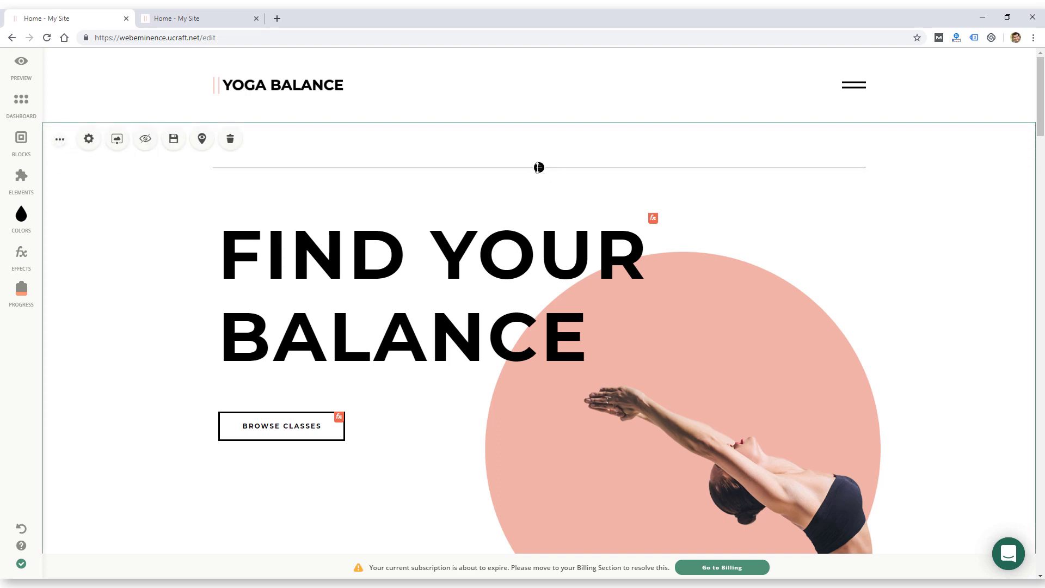
drag(539, 168, 539, 162)
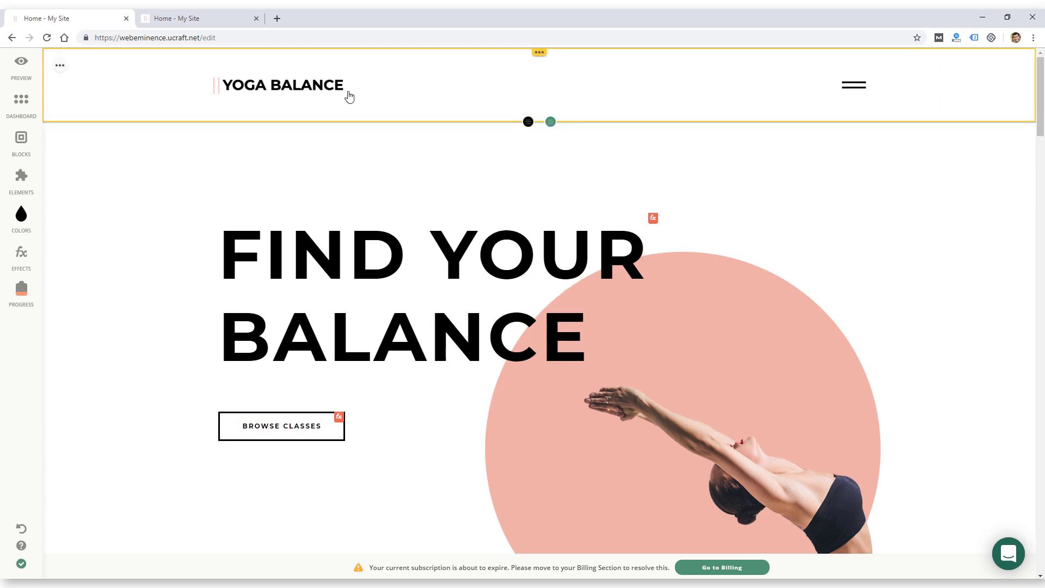
click(536, 54)
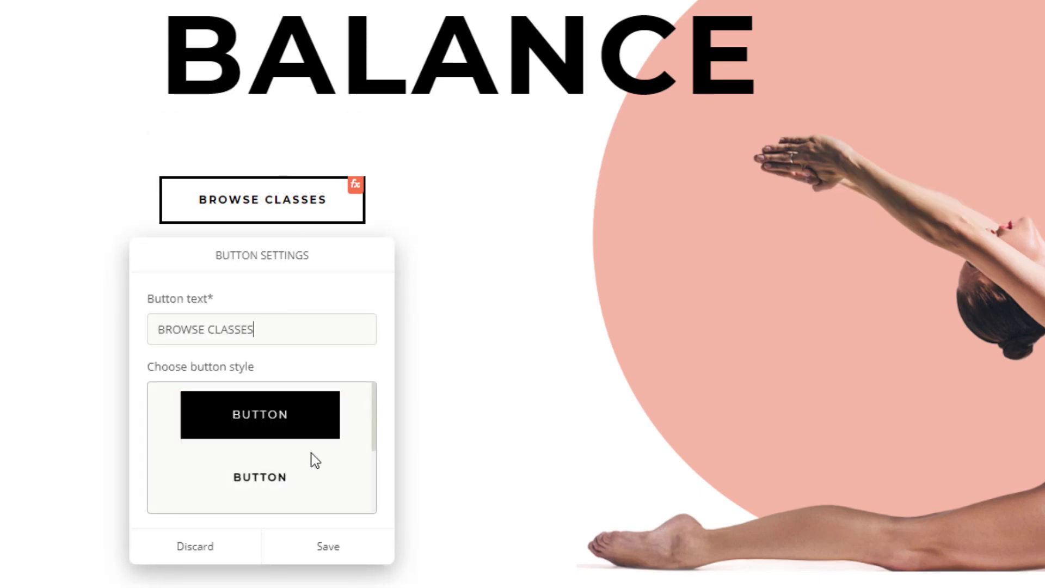
Discard the BROWSE CLASSES button settings and scroll the homepage to inspect its effects.
click(204, 550)
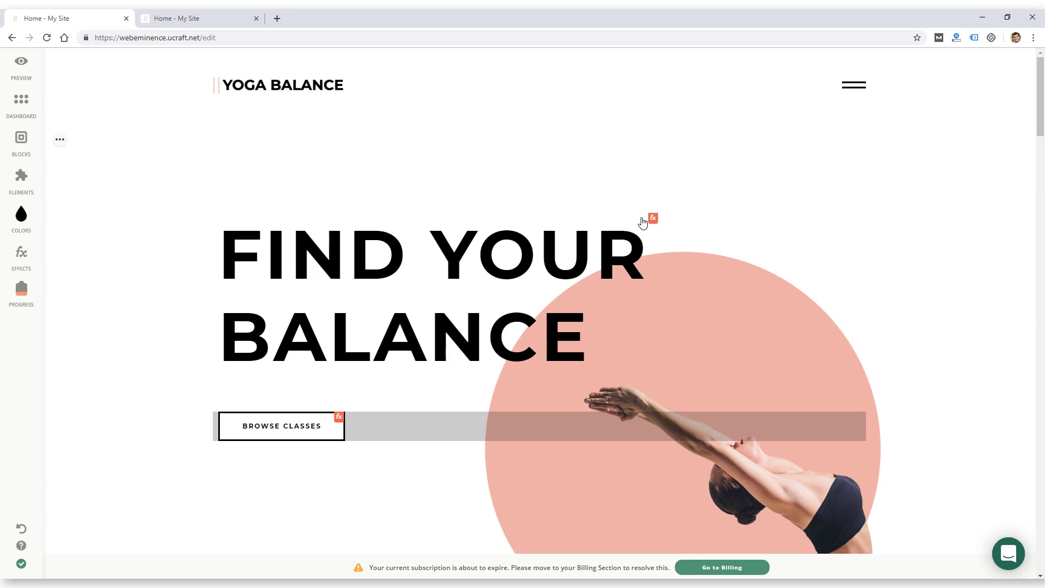
scroll(565, 264, down, 7)
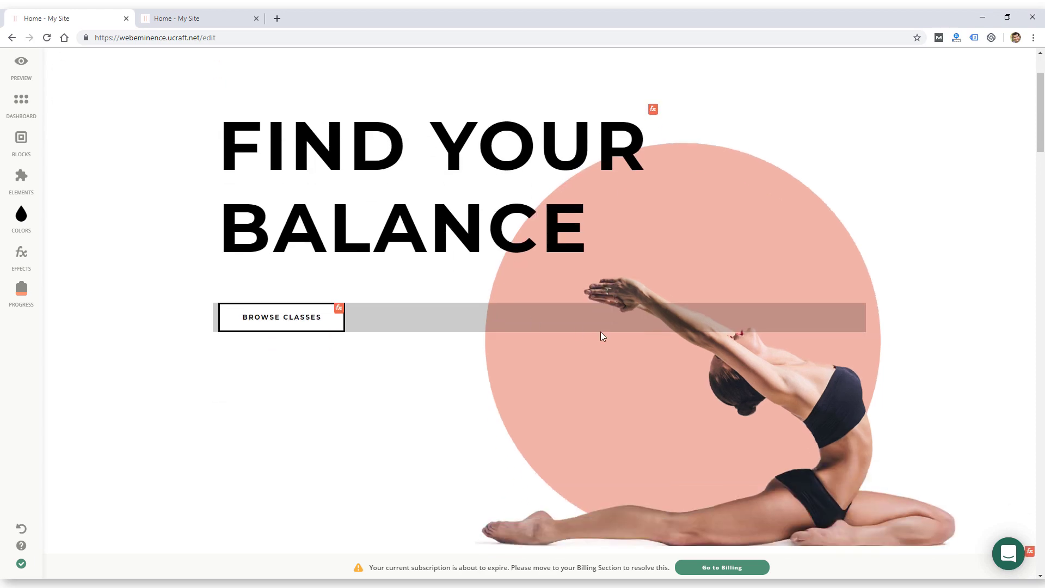
scroll(586, 377, down, 2)
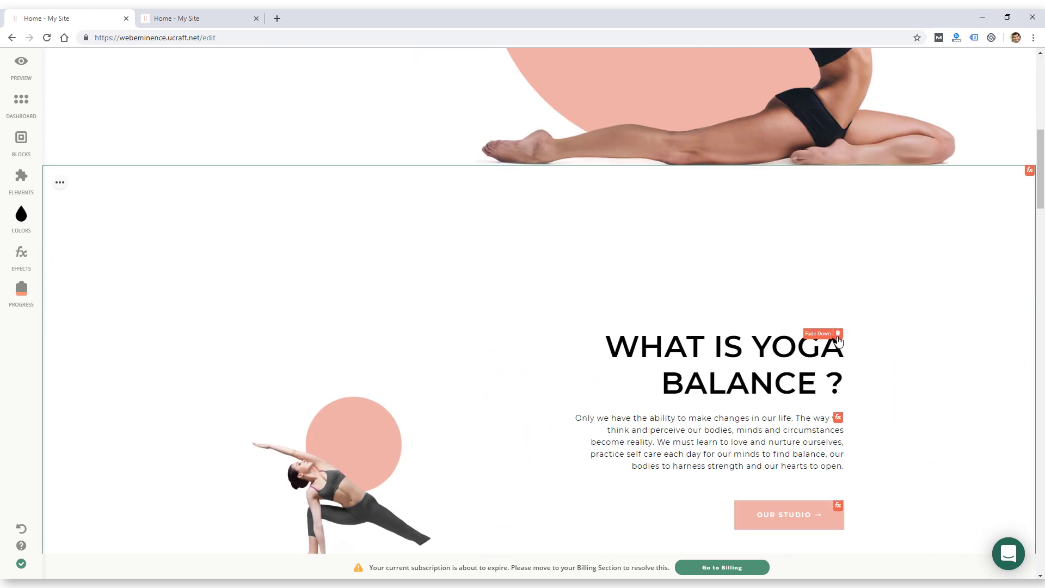
mouse_move(838, 334)
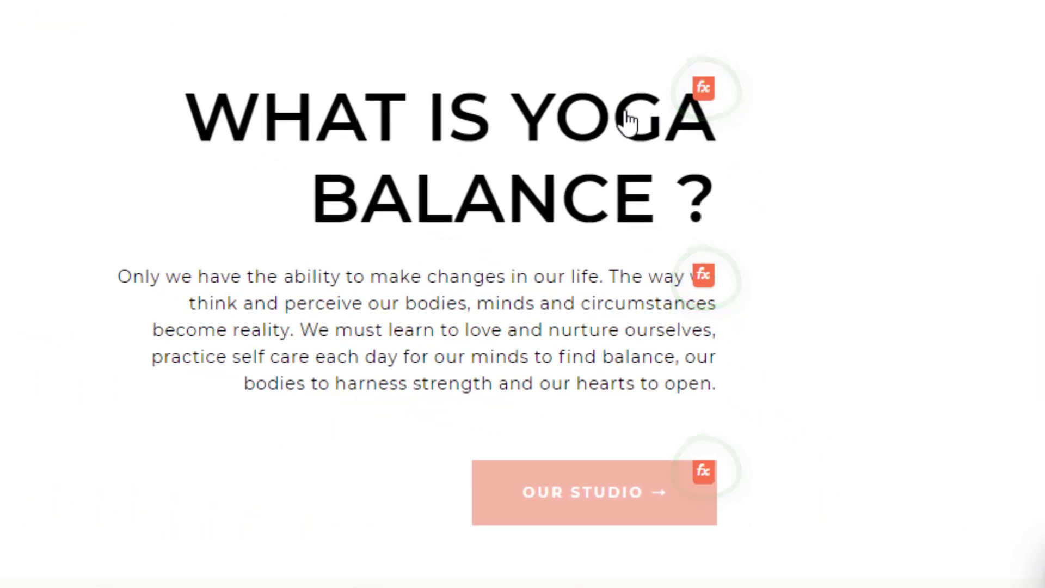
scroll(615, 128, down, 5)
scroll(621, 145, up, 5)
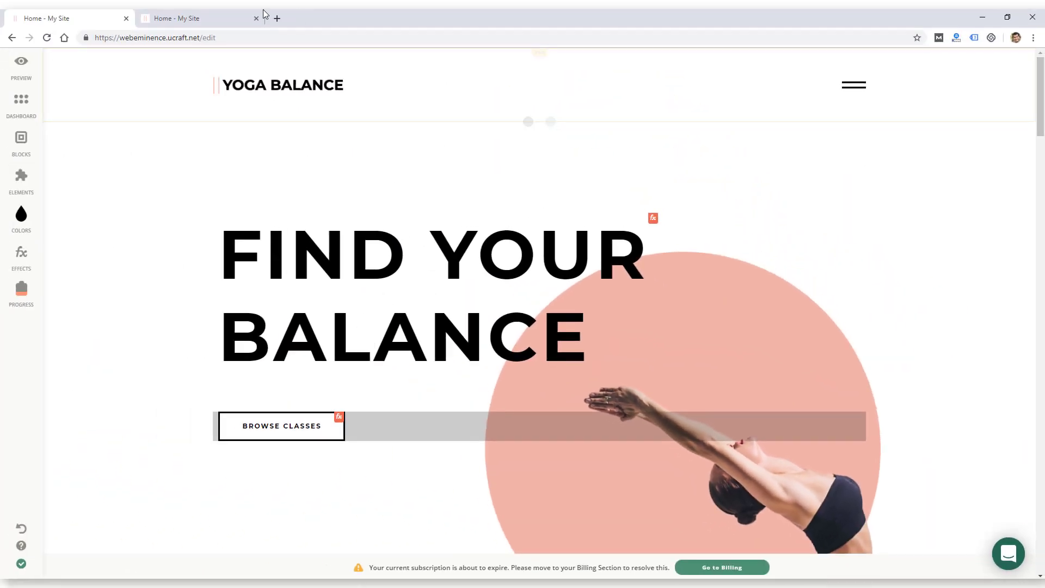
Scroll the preview down to 'CLAIM A TRIAL PACKAGE', then in the editor begin deleting the heading's effect.
click(203, 19)
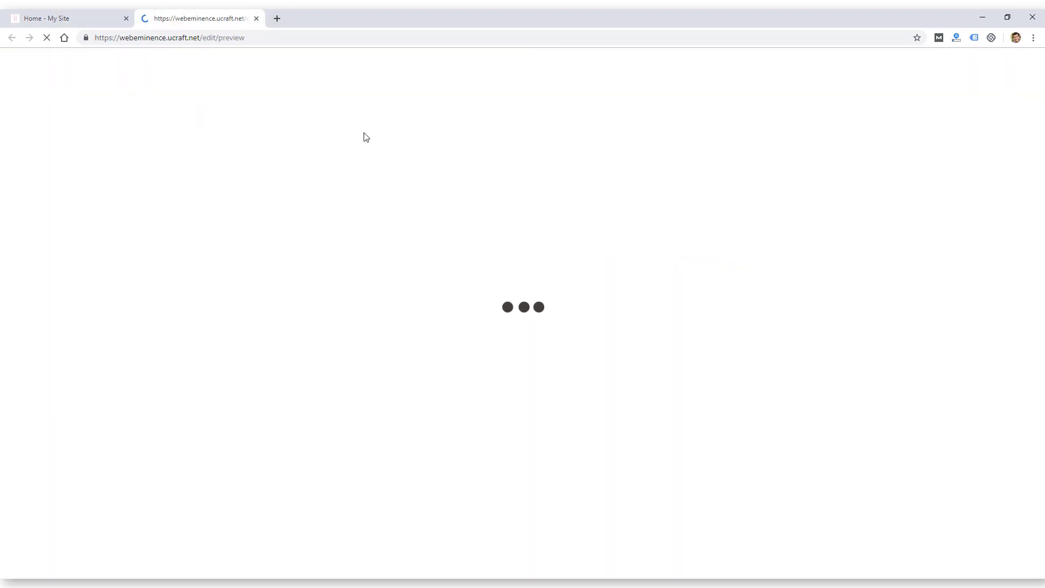
scroll(743, 209, down, 9)
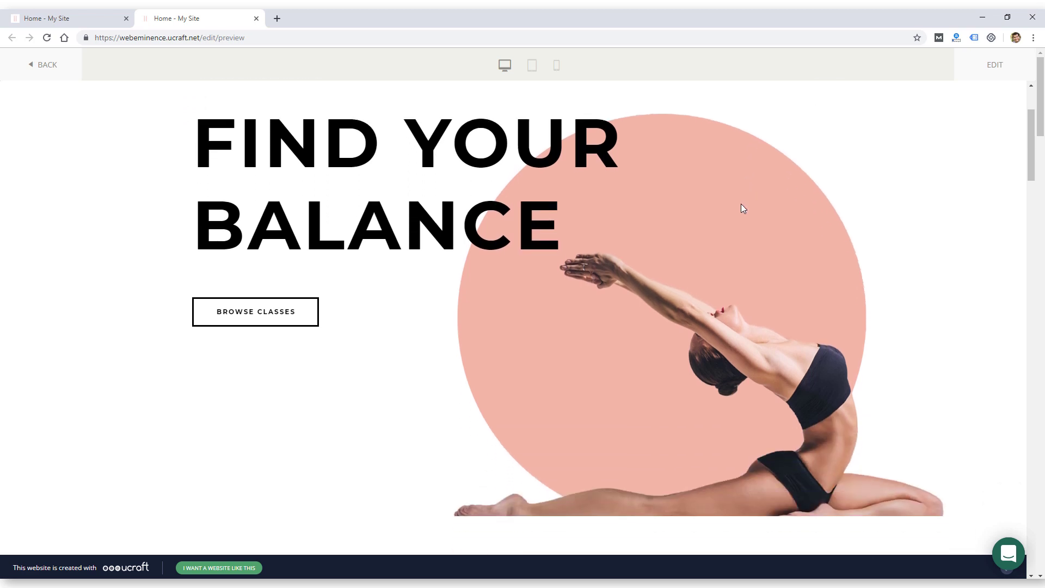
scroll(743, 209, down, 10)
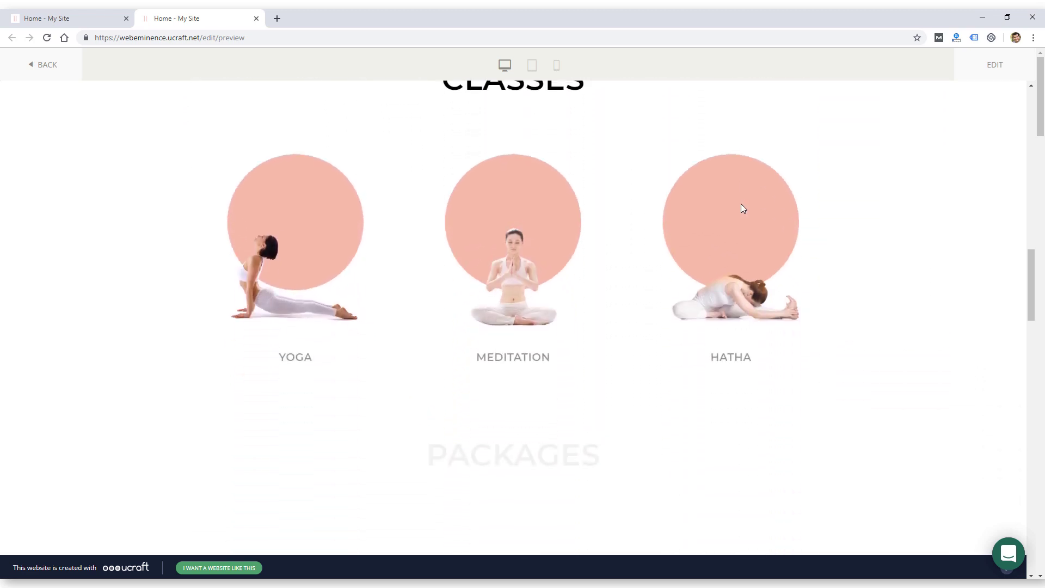
scroll(742, 209, down, 5)
scroll(742, 210, down, 8)
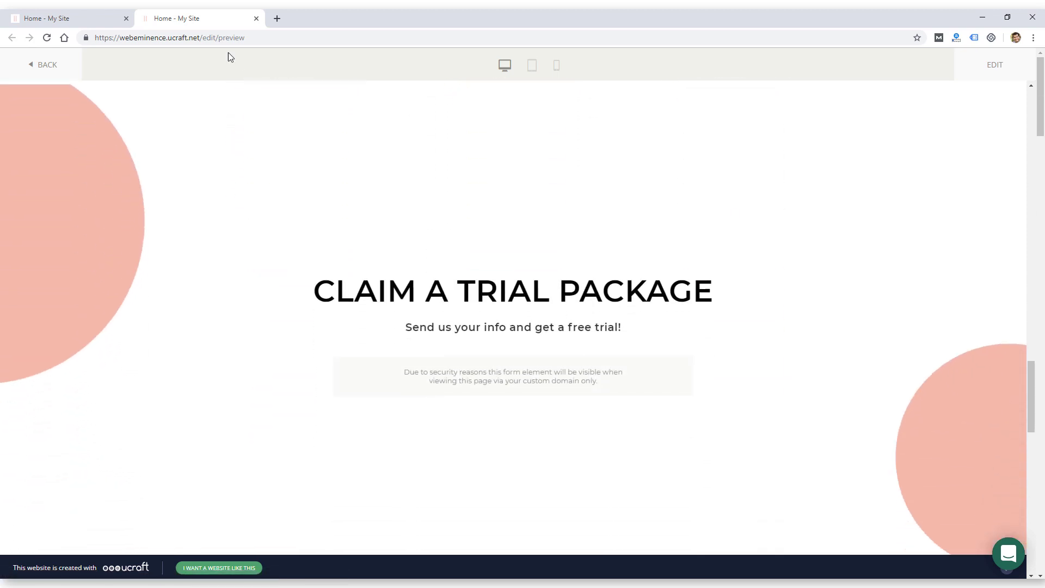
click(102, 20)
click(652, 216)
Cancel the effect deletion to keep the heading animation and return to the top of the hero.
click(465, 344)
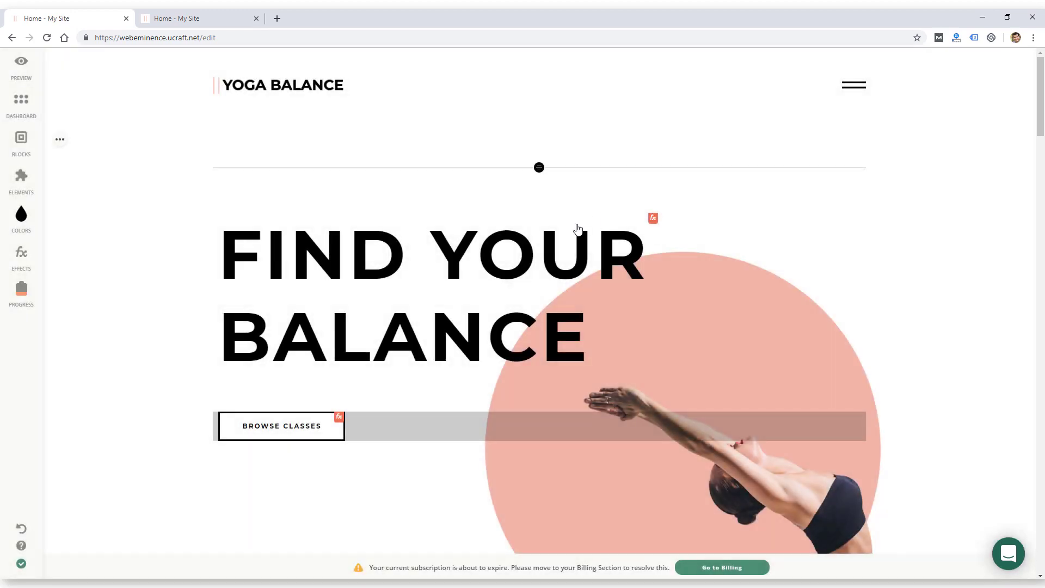
scroll(632, 239, down, 2)
scroll(635, 238, up, 2)
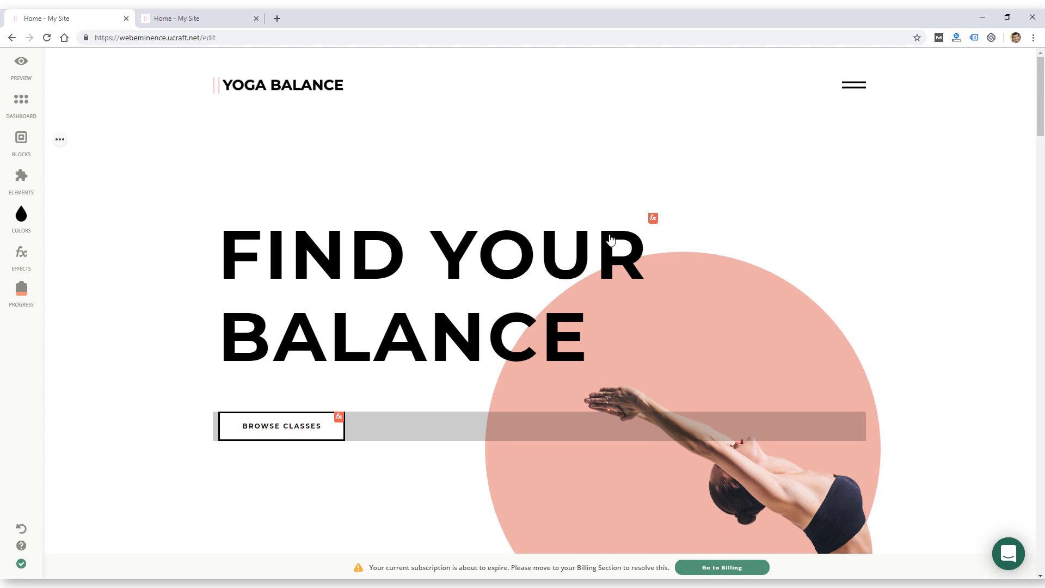
mouse_move(612, 239)
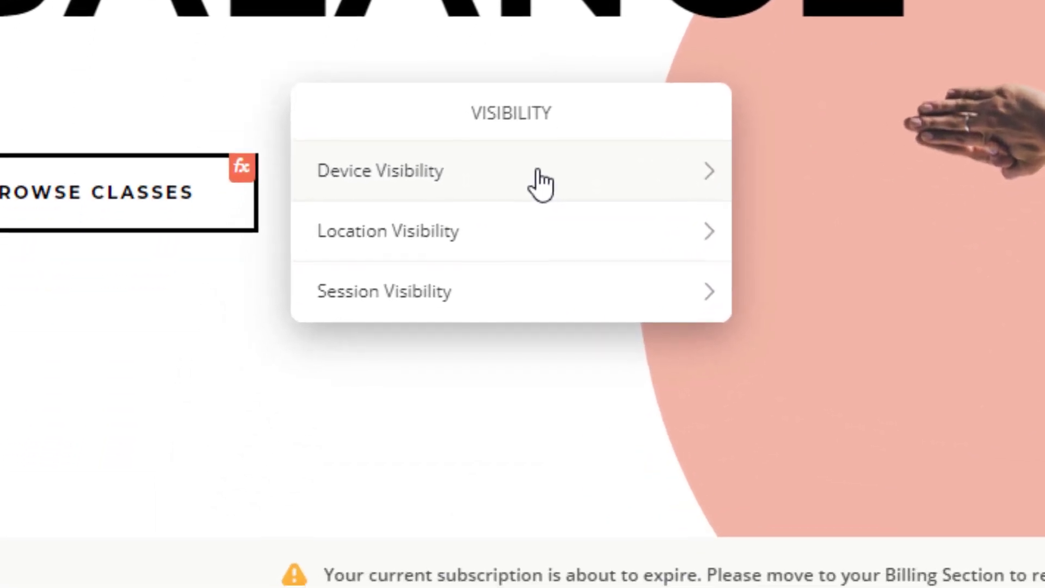
In BROWSE CLASSES Device Visibility, uncheck and recheck On mobile, then discard the changes.
click(334, 458)
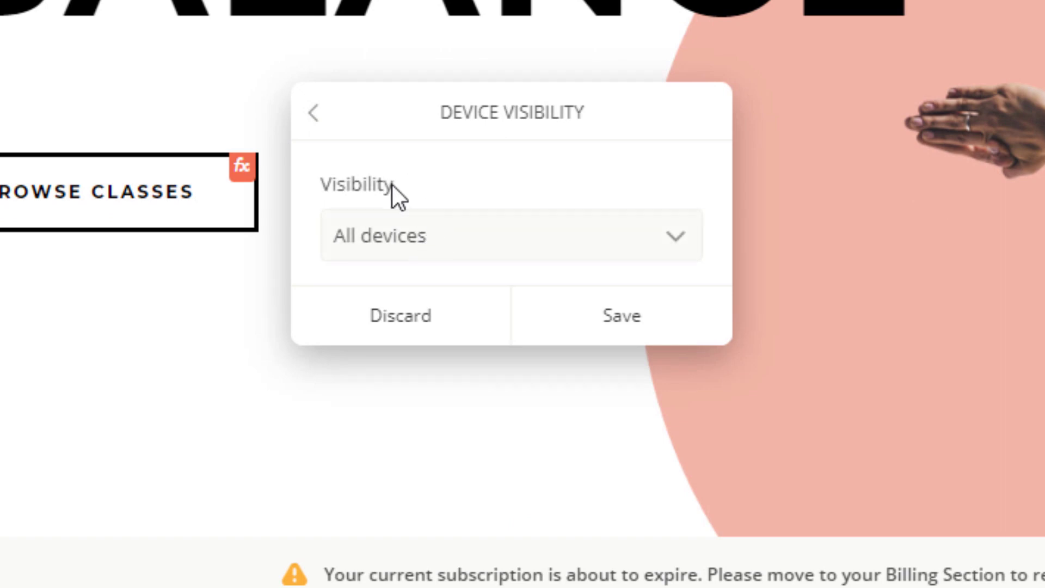
click(471, 249)
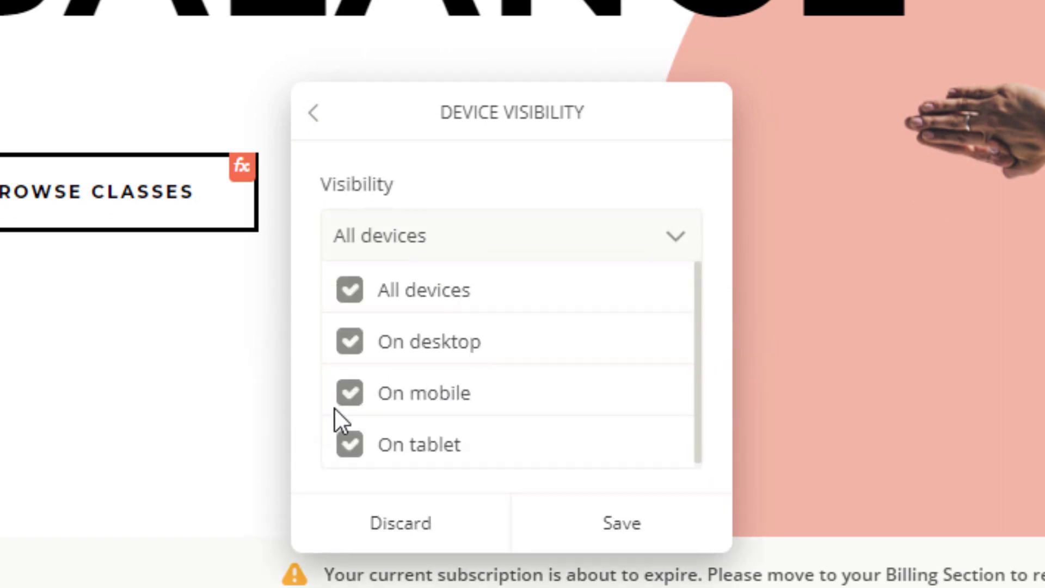
click(351, 401)
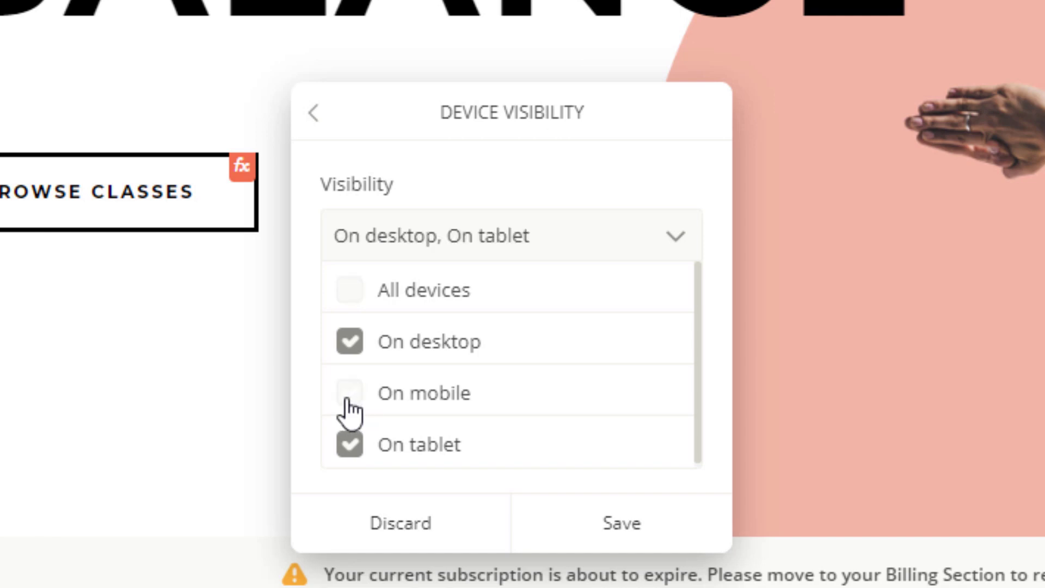
click(348, 400)
click(420, 524)
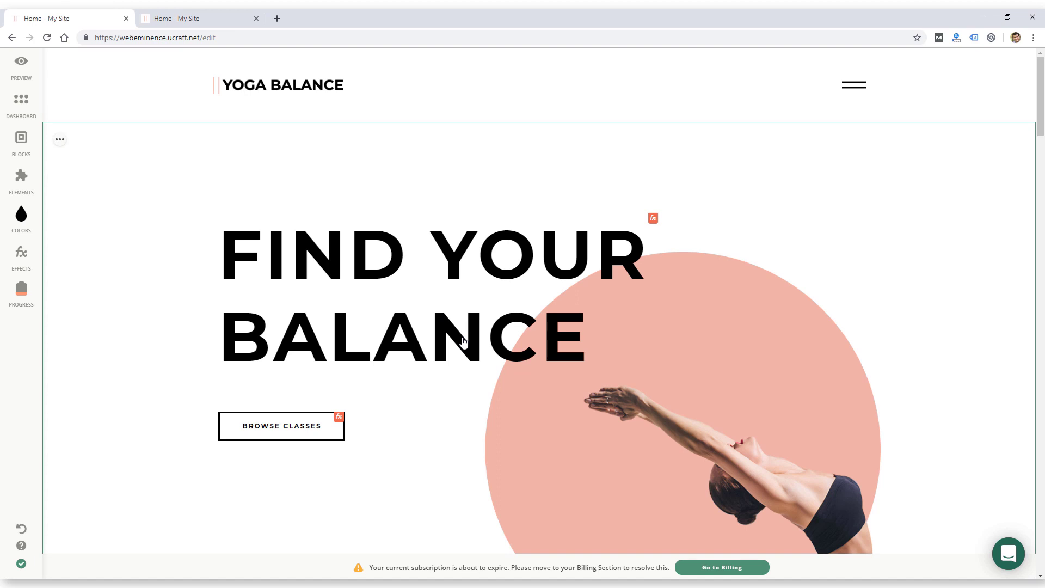
Widen the FIND YOUR BALANCE heading and push BROWSE CLASSES further below it.
click(490, 338)
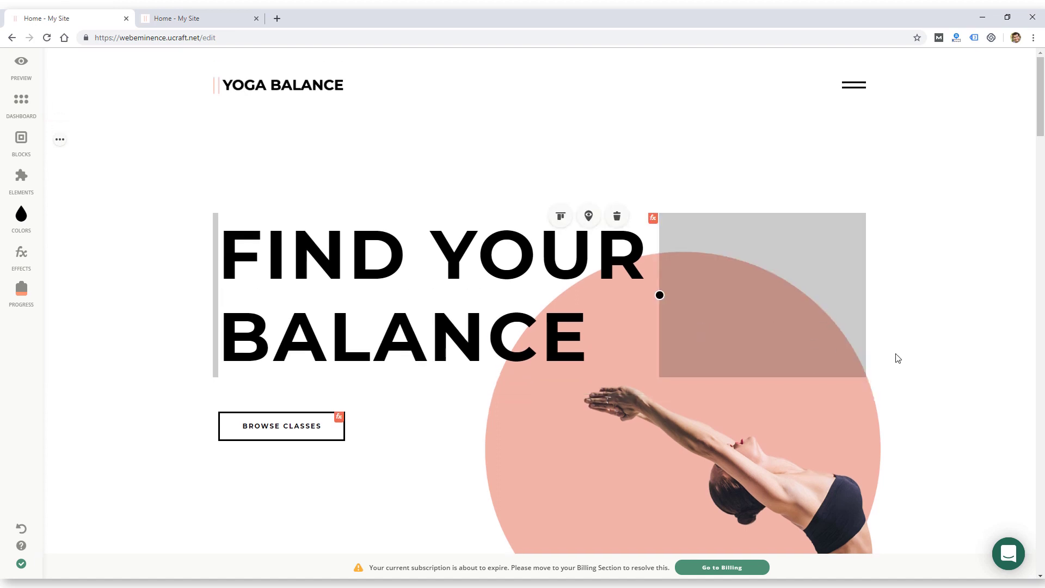
mouse_move(660, 294)
mouse_down()
mouse_move(697, 295)
mouse_move(617, 291)
mouse_move(670, 295)
mouse_up()
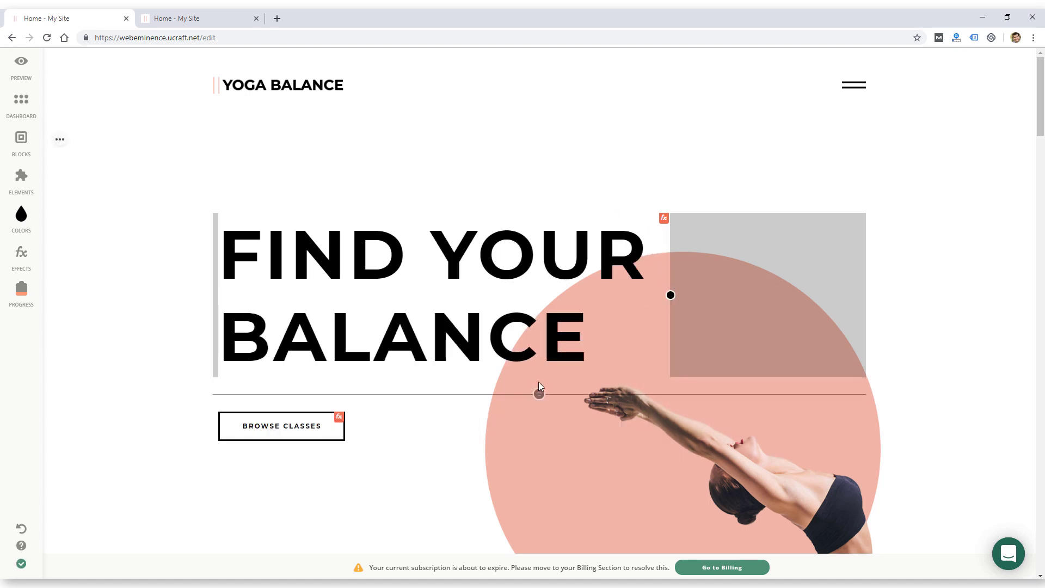
mouse_move(539, 396)
mouse_down()
mouse_move(543, 415)
mouse_move(541, 387)
mouse_up()
Increase the WHAT IS YOGA BALANCE ? paragraph spacing from 21px to 62px and select the OUR STUDIO button.
scroll(539, 390, down, 10)
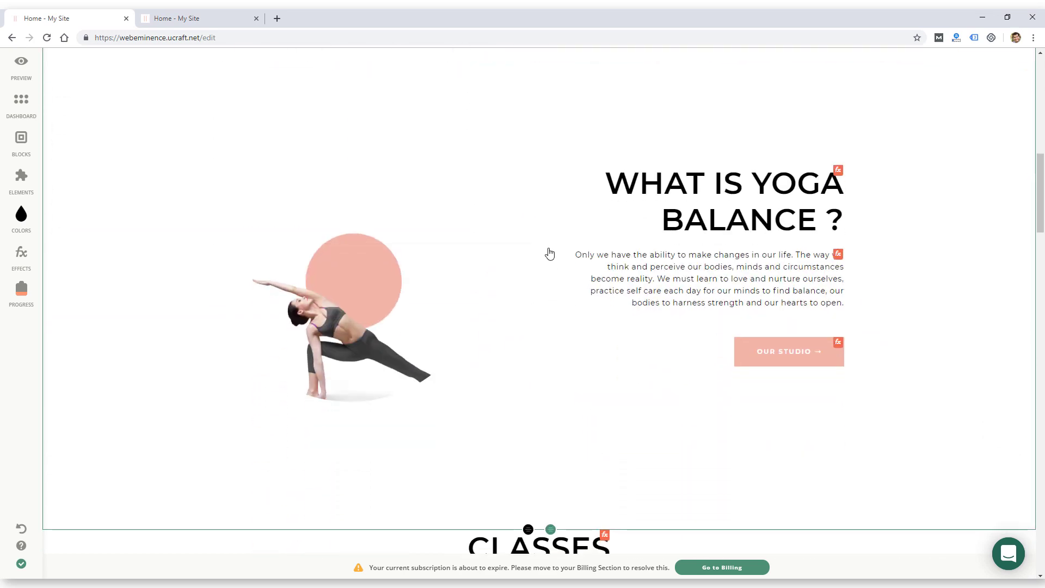
mouse_move(540, 242)
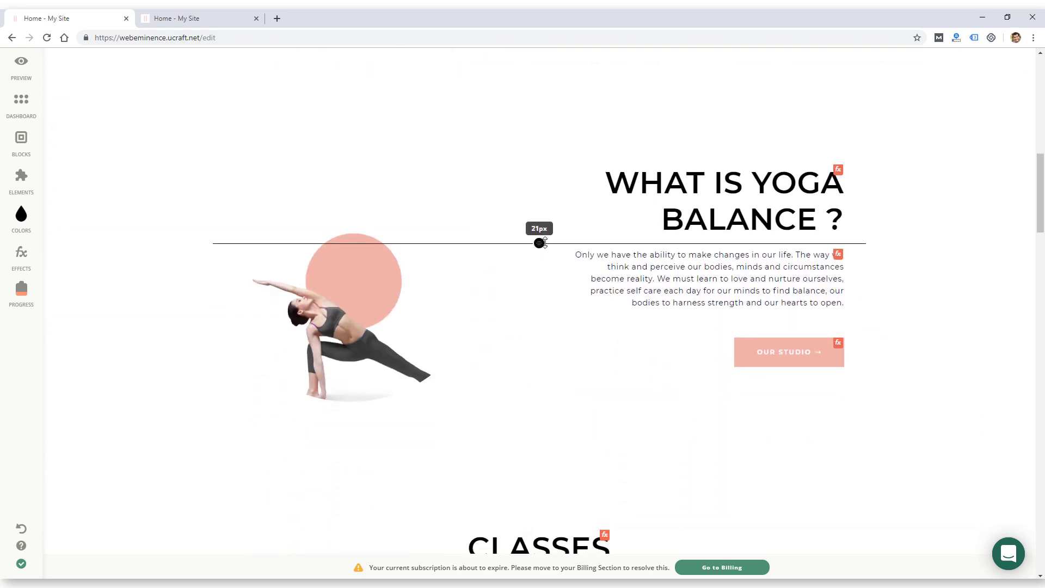
mouse_move(541, 327)
mouse_down()
mouse_move(544, 354)
mouse_move(543, 339)
mouse_up()
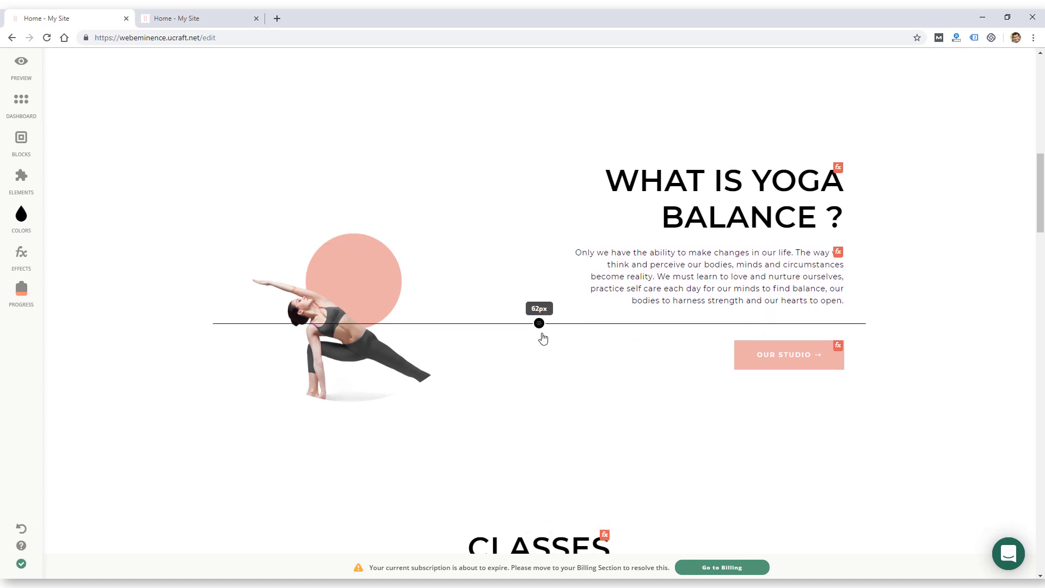
click(772, 354)
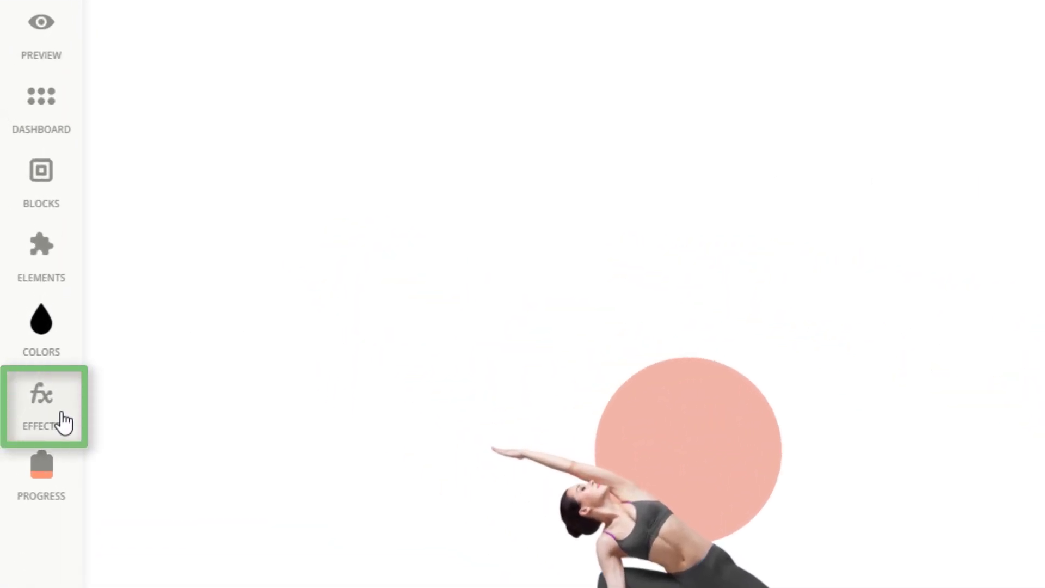
Add the Fade In effect to the yoga section's paragraph.
click(51, 427)
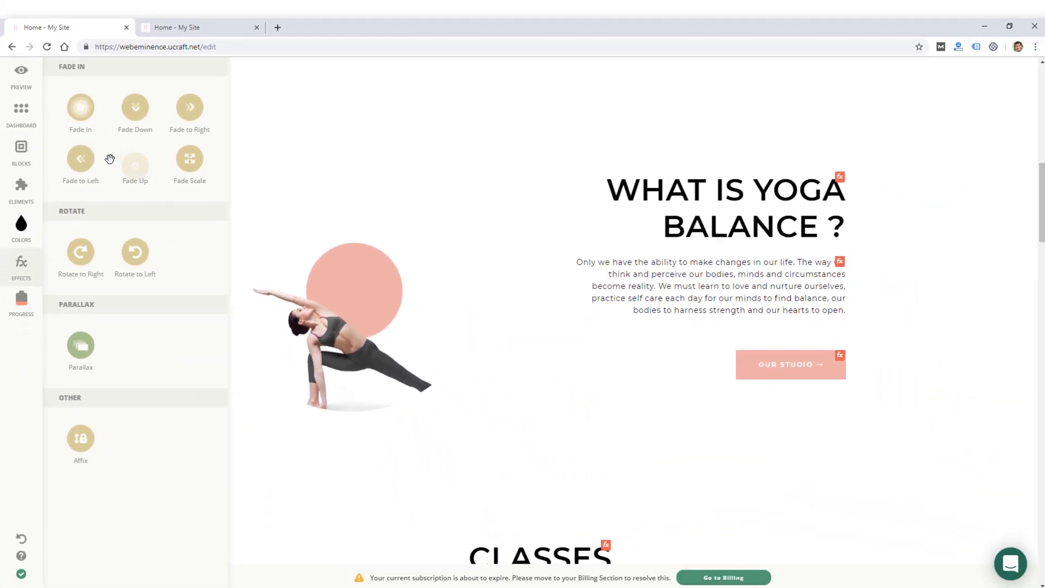
click(765, 365)
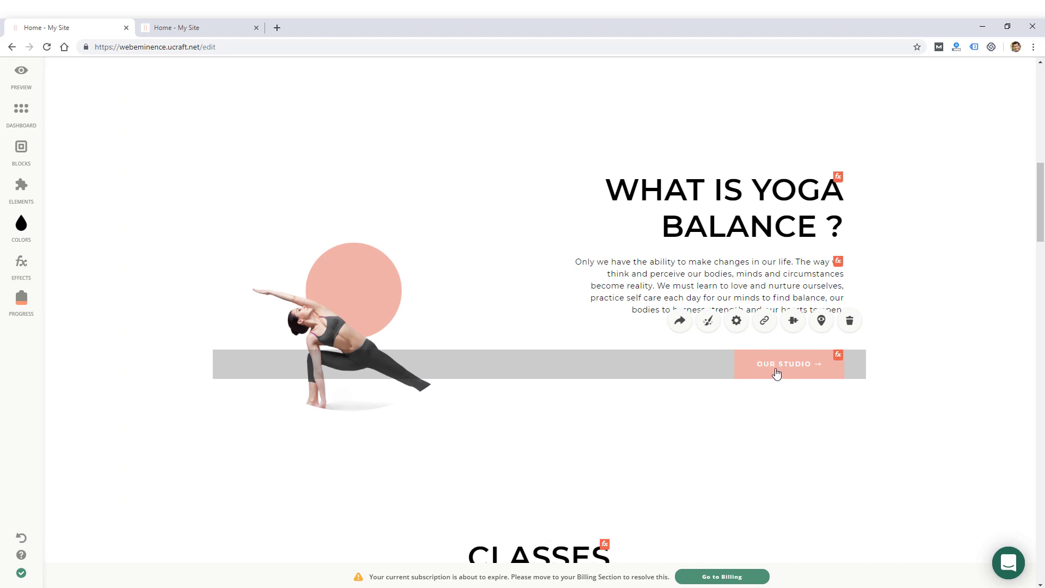
click(32, 273)
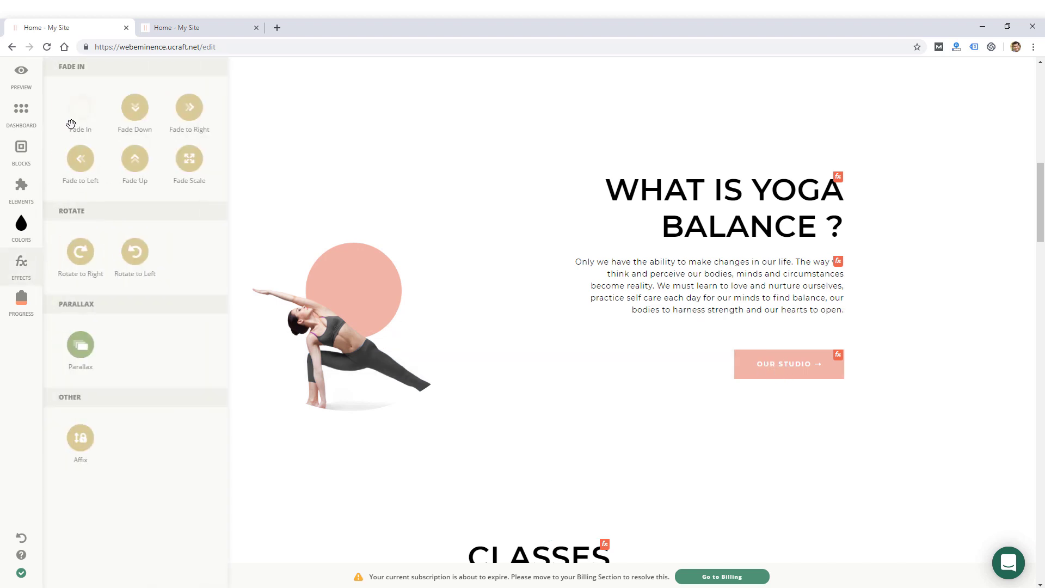
drag(100, 119, 784, 394)
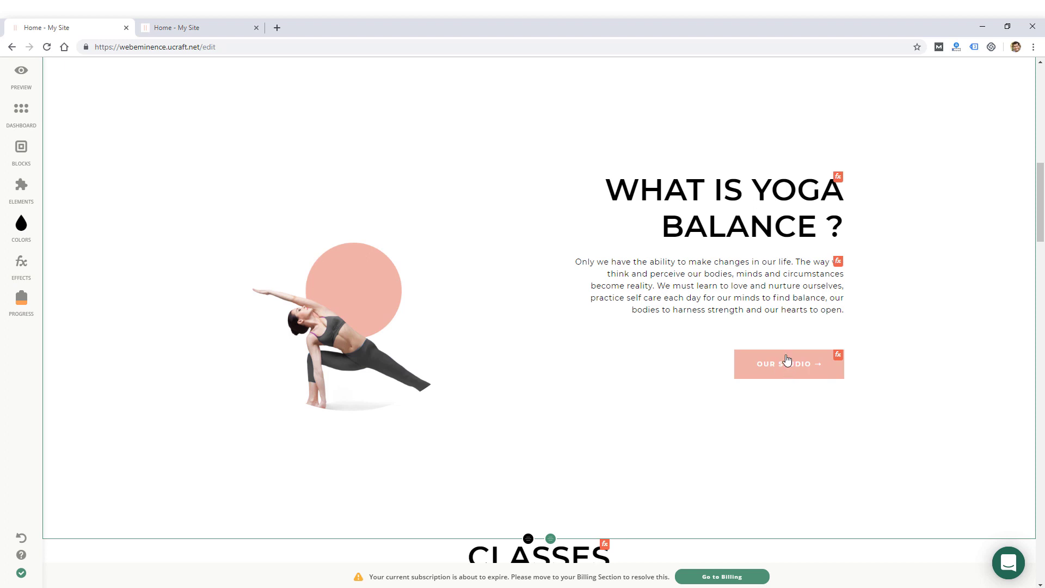
Apply the Rotate to Right effect to the pink circle image.
click(21, 264)
drag(98, 255, 703, 244)
scroll(664, 316, down, 4)
scroll(341, 303, up, 4)
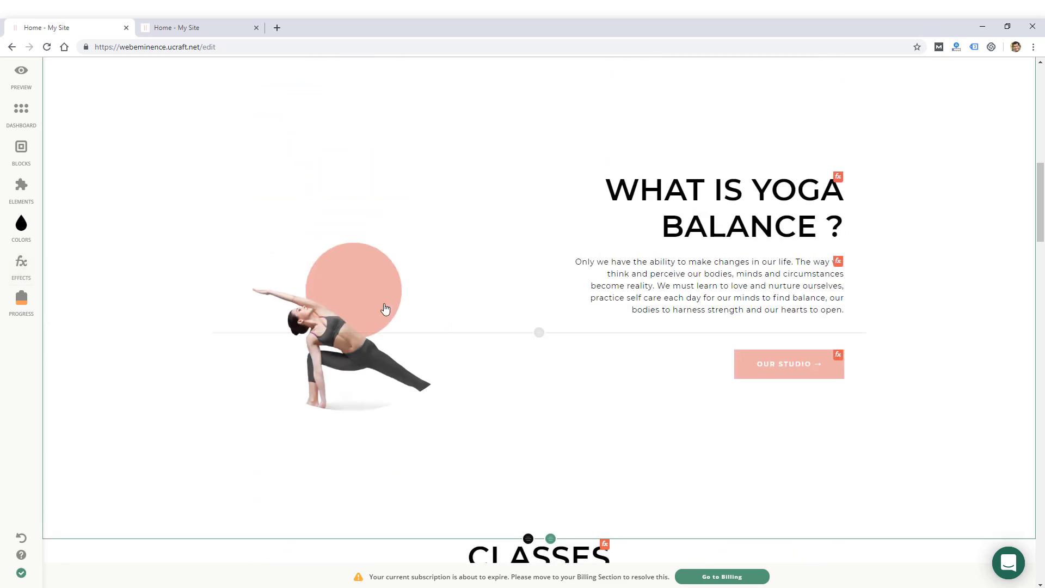
click(23, 264)
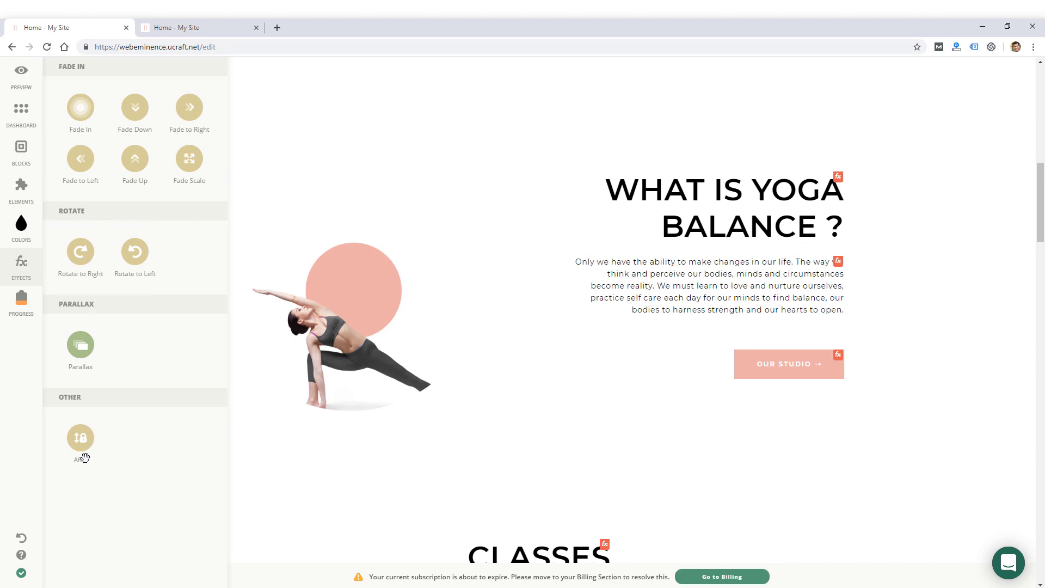
scroll(490, 354, up, 5)
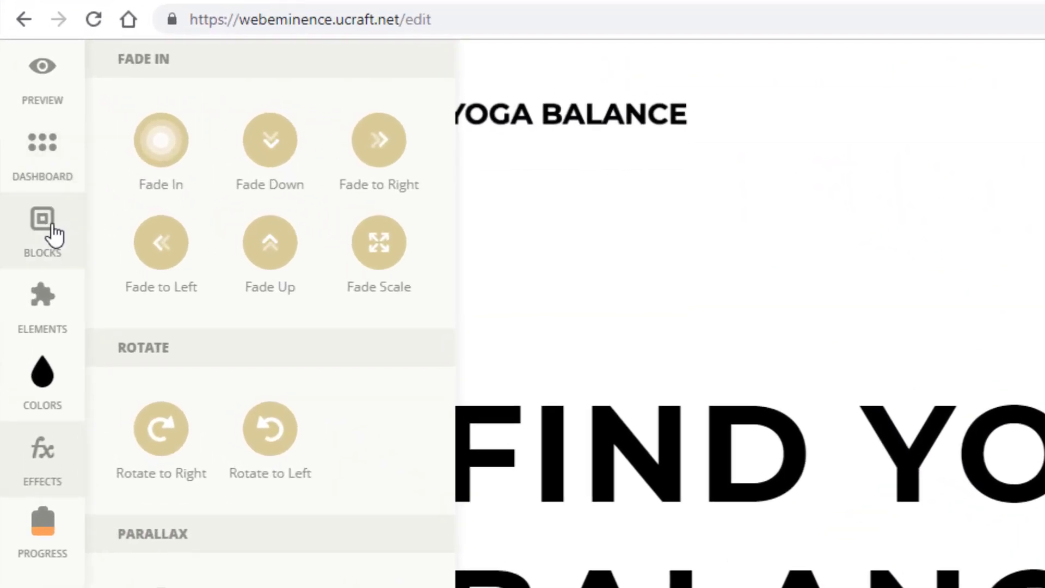
Browse the ready-made block Gallery and the My Blocks list.
click(52, 231)
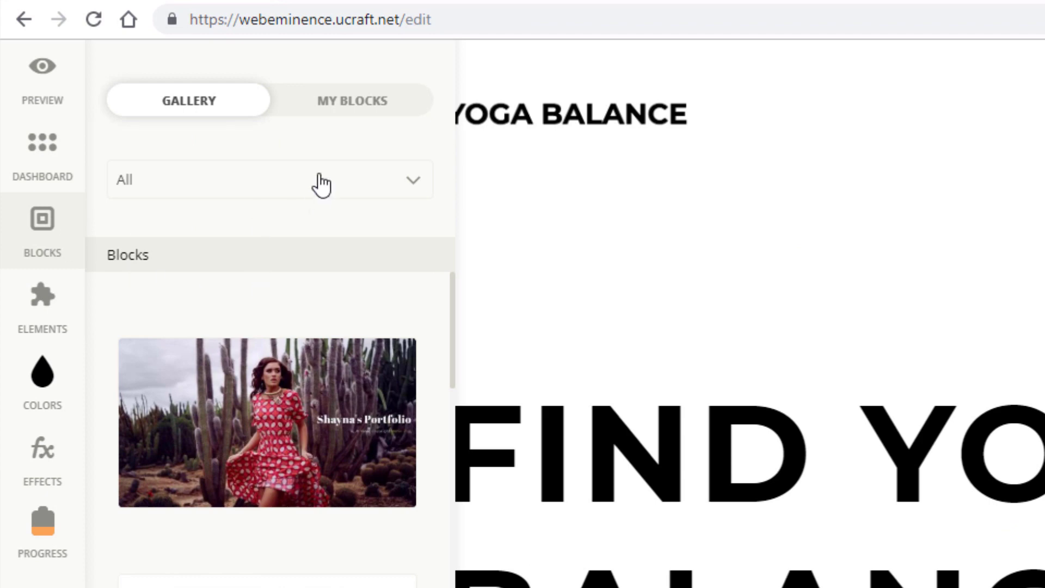
scroll(327, 424, down, 6)
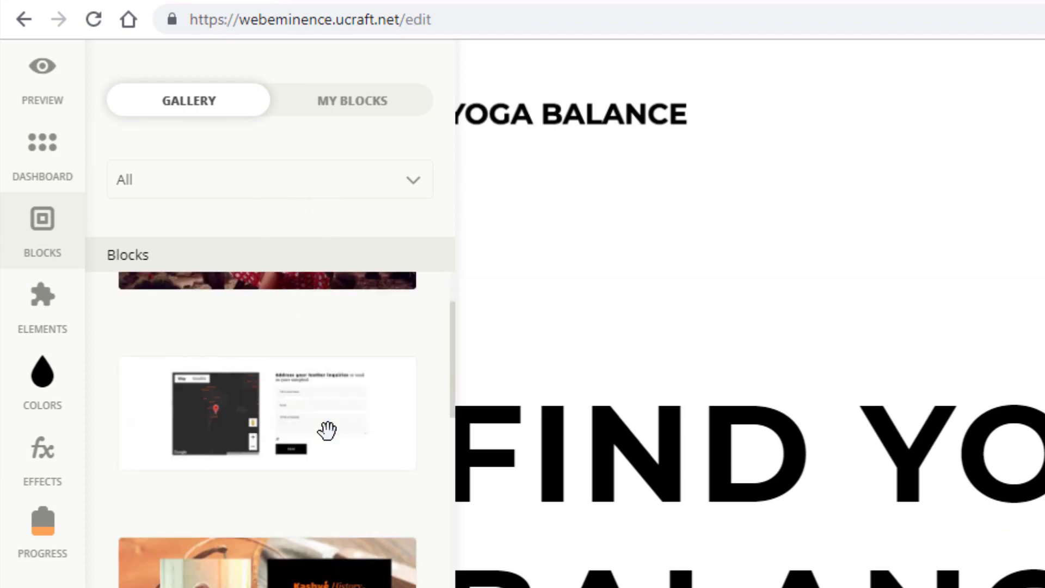
scroll(316, 507, down, 3)
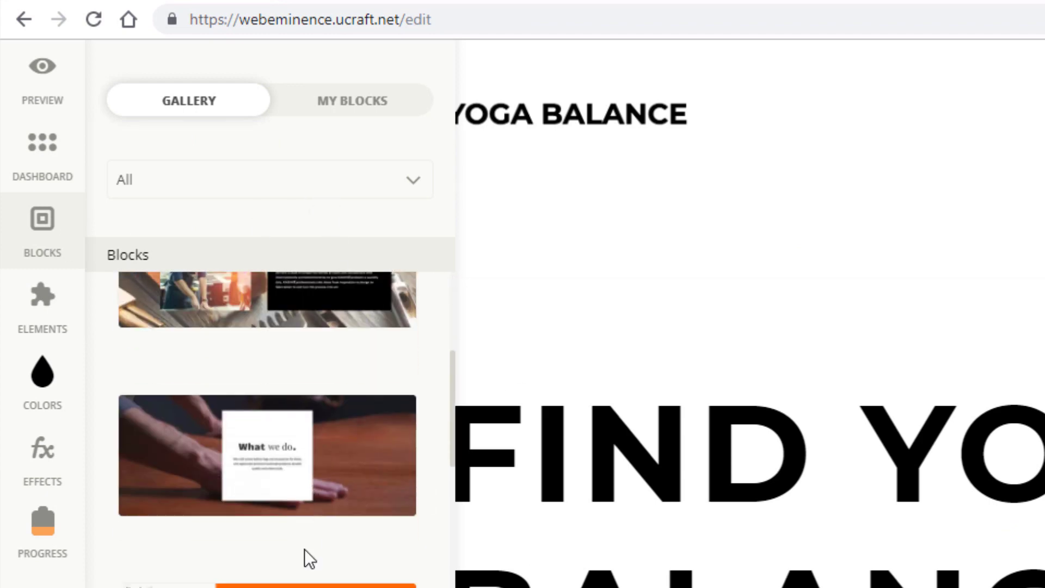
scroll(309, 561, down, 3)
click(350, 101)
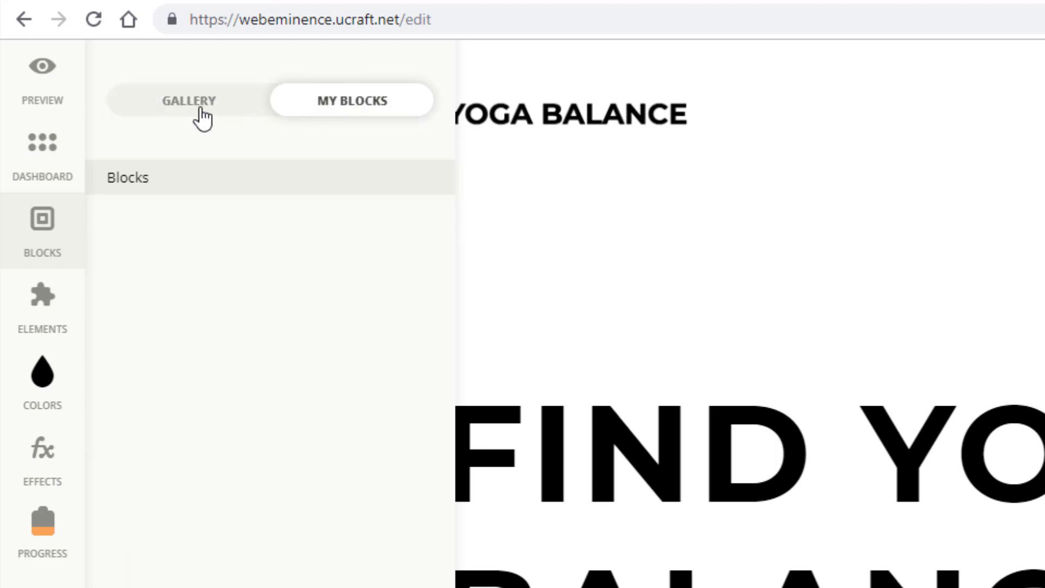
click(203, 117)
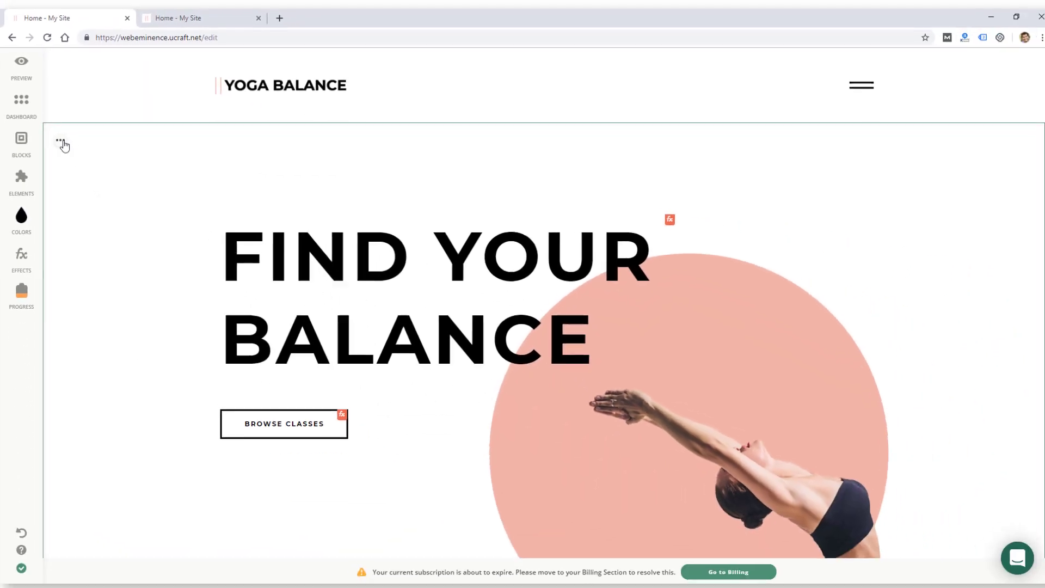
Save the FIND YOUR BALANCE hero as a block and view it under My Blocks.
click(96, 191)
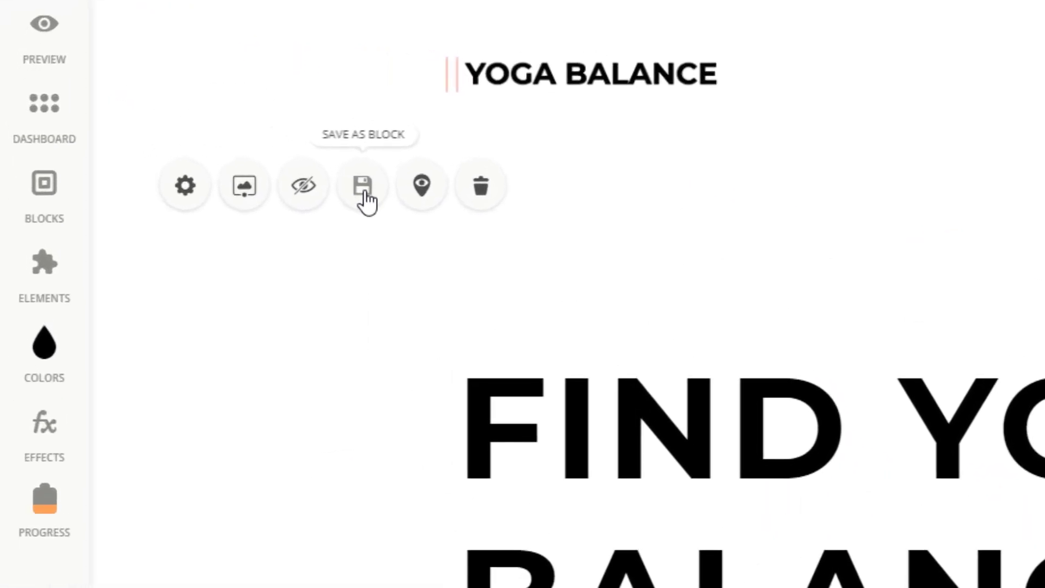
click(364, 188)
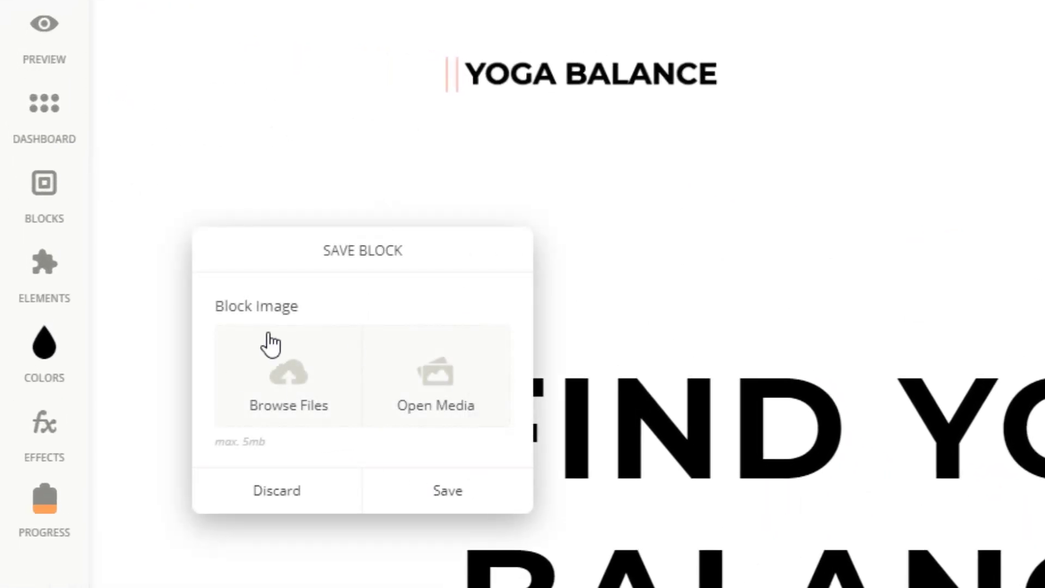
click(450, 492)
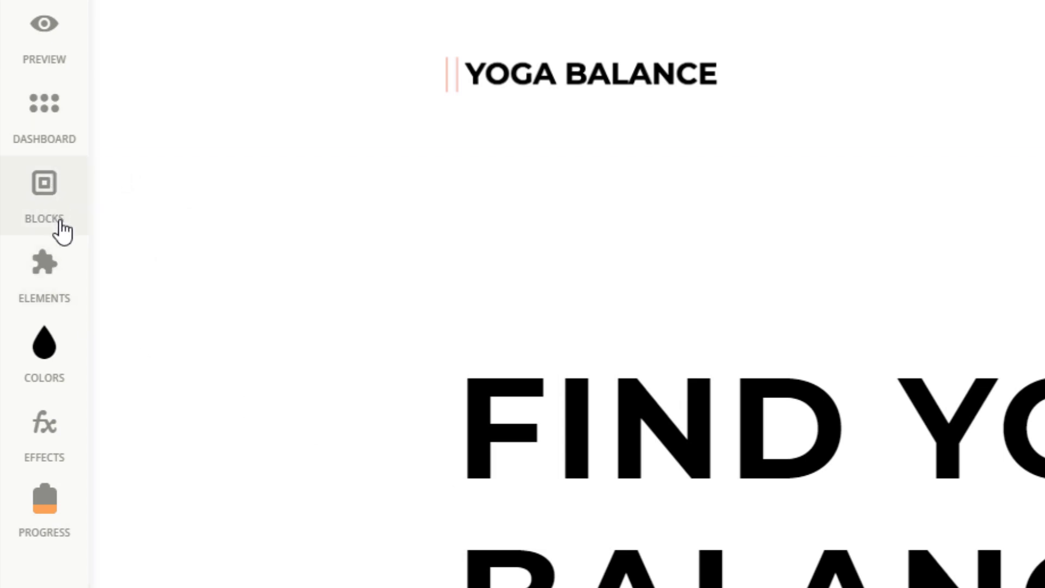
click(48, 205)
click(358, 78)
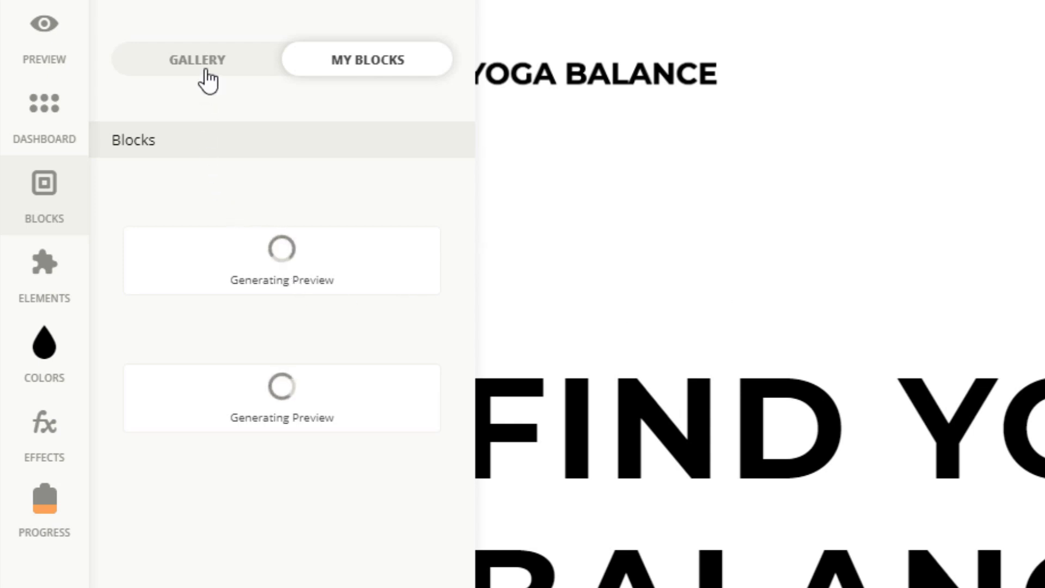
Drag the 'What we do.' block from the gallery into the page.
click(208, 81)
scroll(882, 580, down, 10)
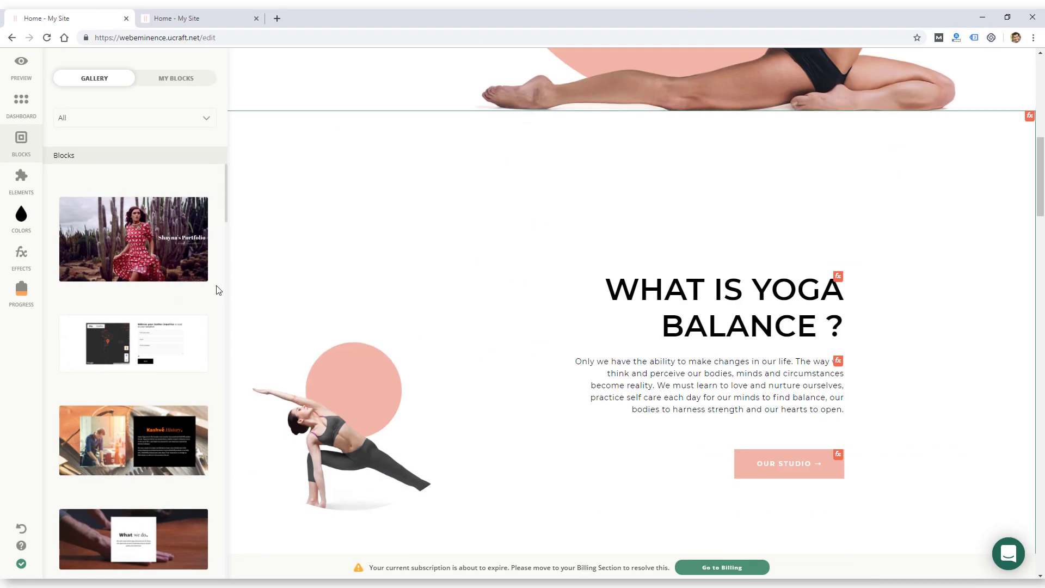
scroll(125, 343, down, 3)
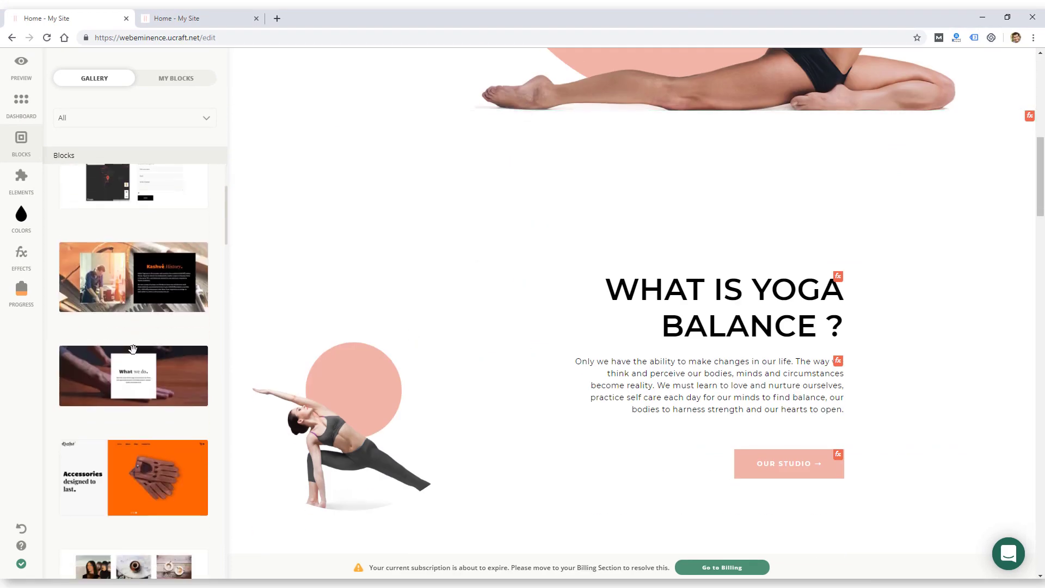
drag(127, 373, 569, 151)
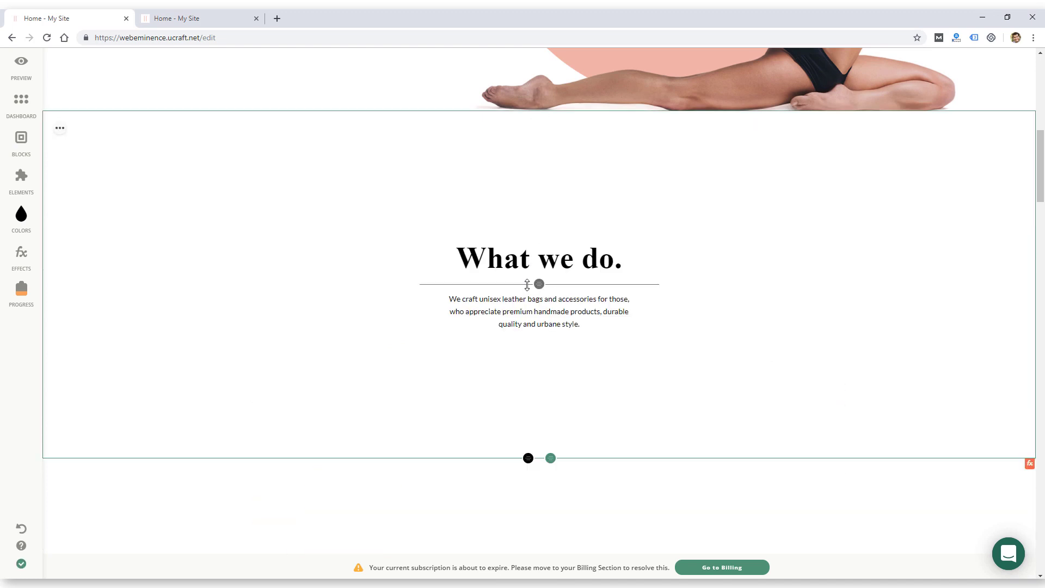
Delete the newly inserted 'What we do.' block.
scroll(502, 315, up, 1)
scroll(555, 299, down, 2)
scroll(583, 235, up, 2)
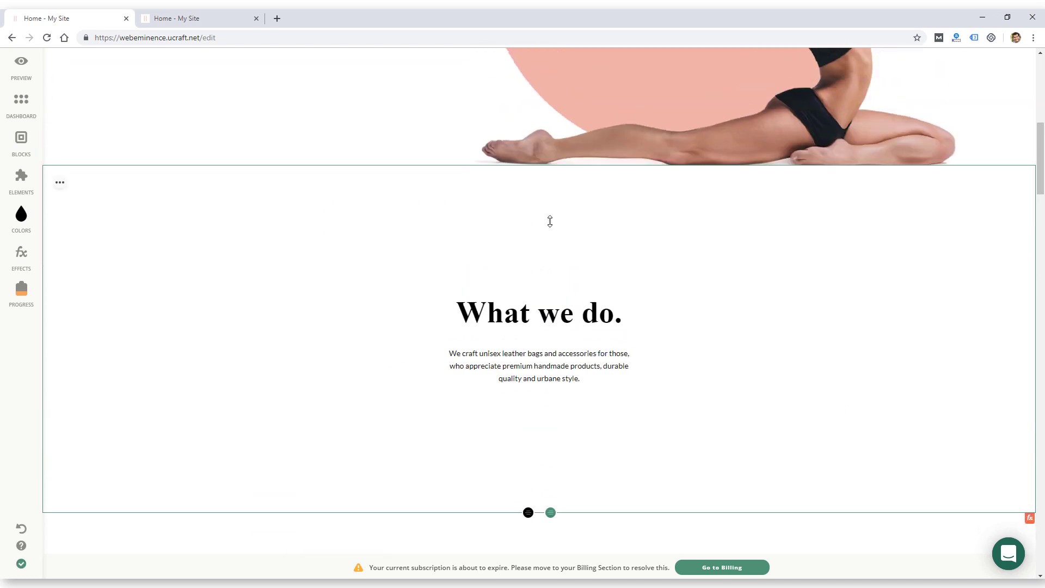
click(57, 185)
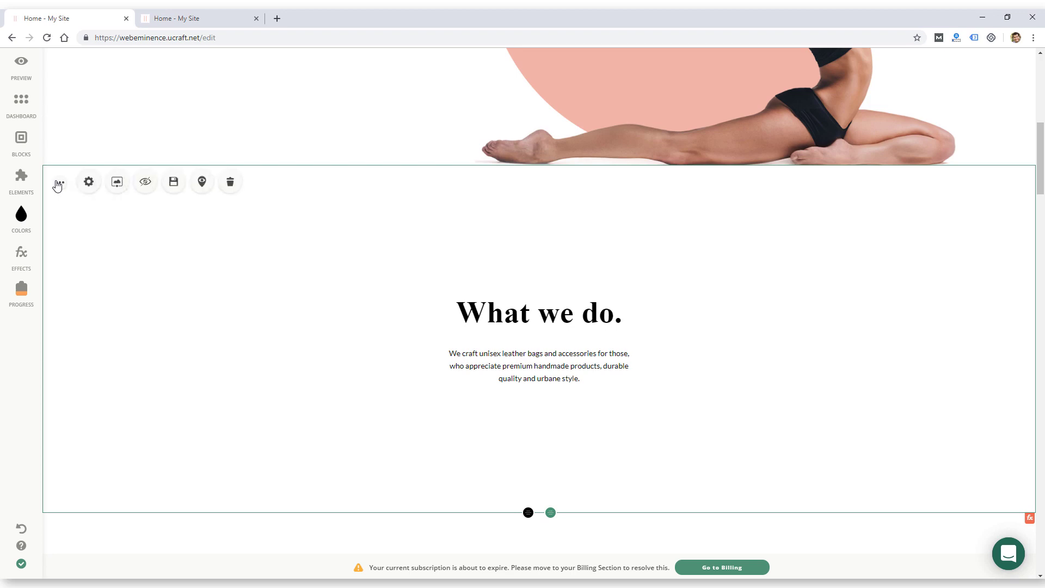
click(234, 185)
click(553, 350)
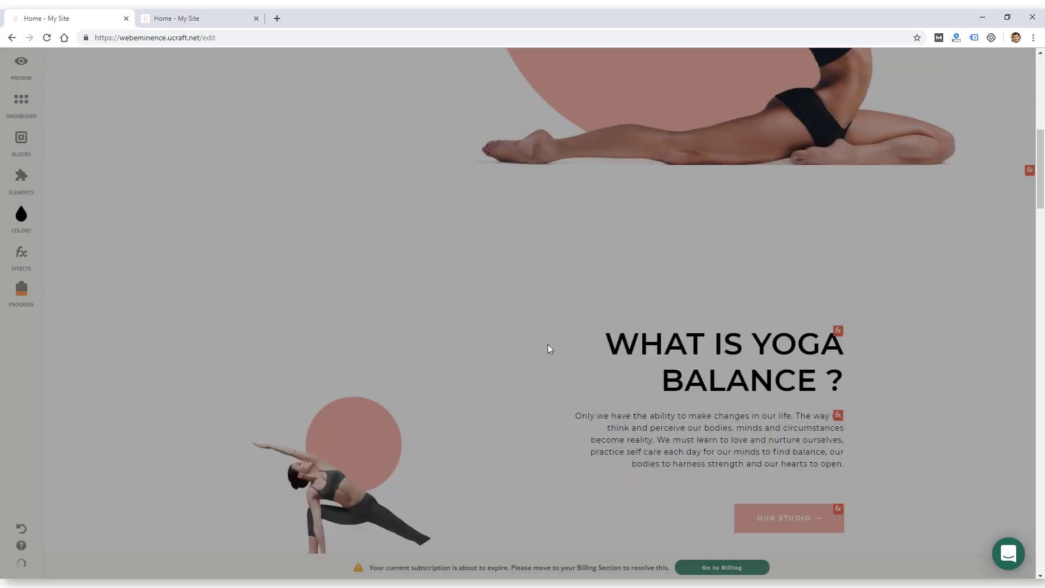
Keep the block gallery on All categories, then show the Basic Elements list.
click(21, 142)
scroll(157, 359, down, 20)
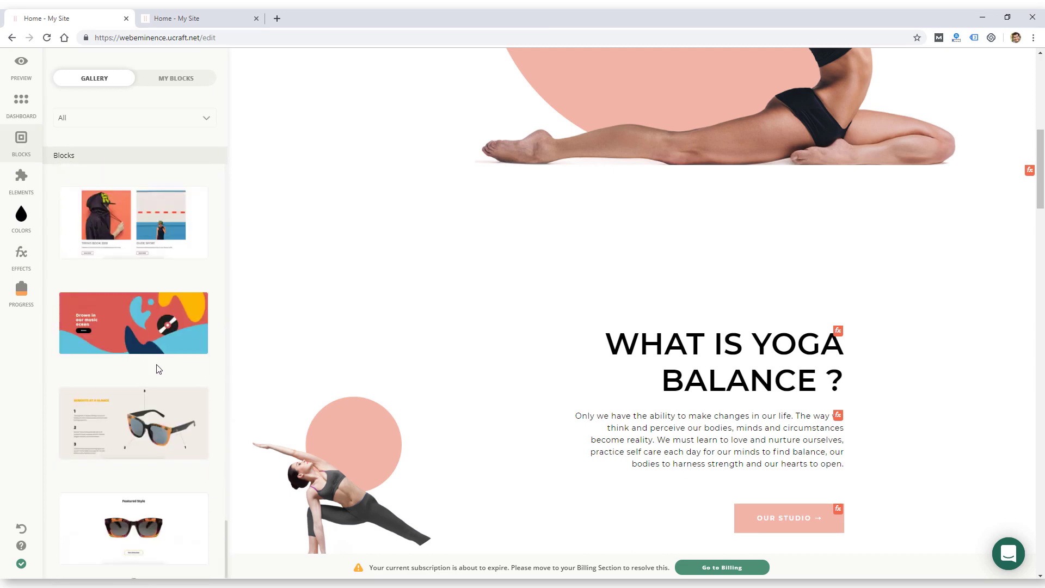
click(189, 120)
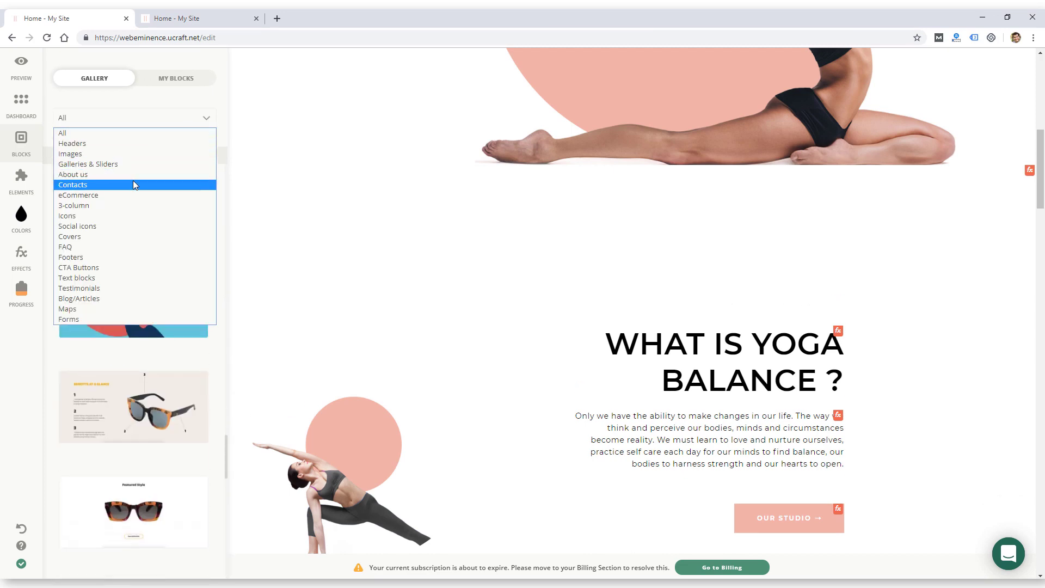
click(163, 133)
click(58, 273)
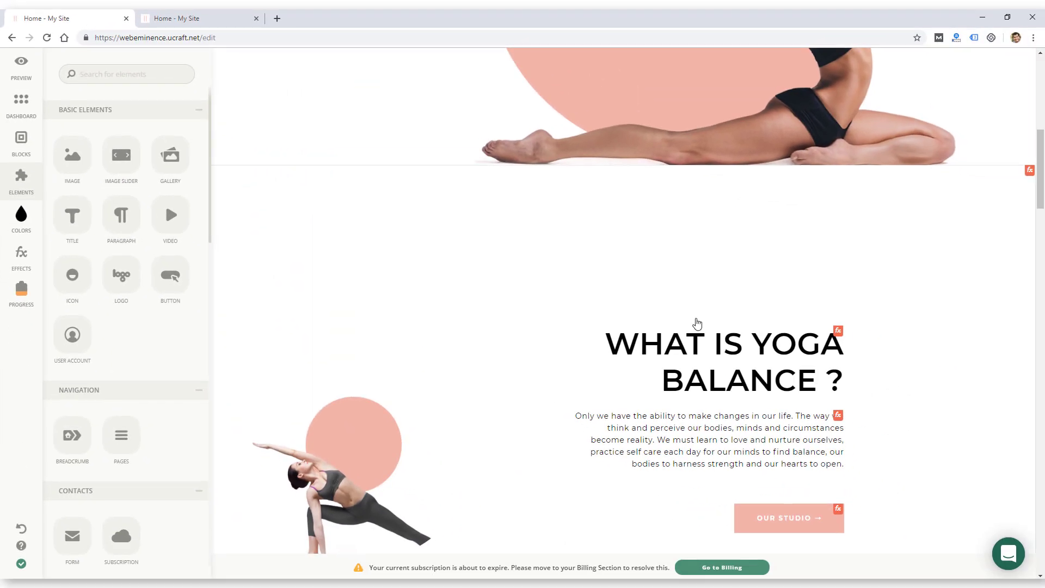
Scroll the page to the Classes section's HATHA column.
scroll(642, 315, down, 3)
scroll(581, 303, up, 12)
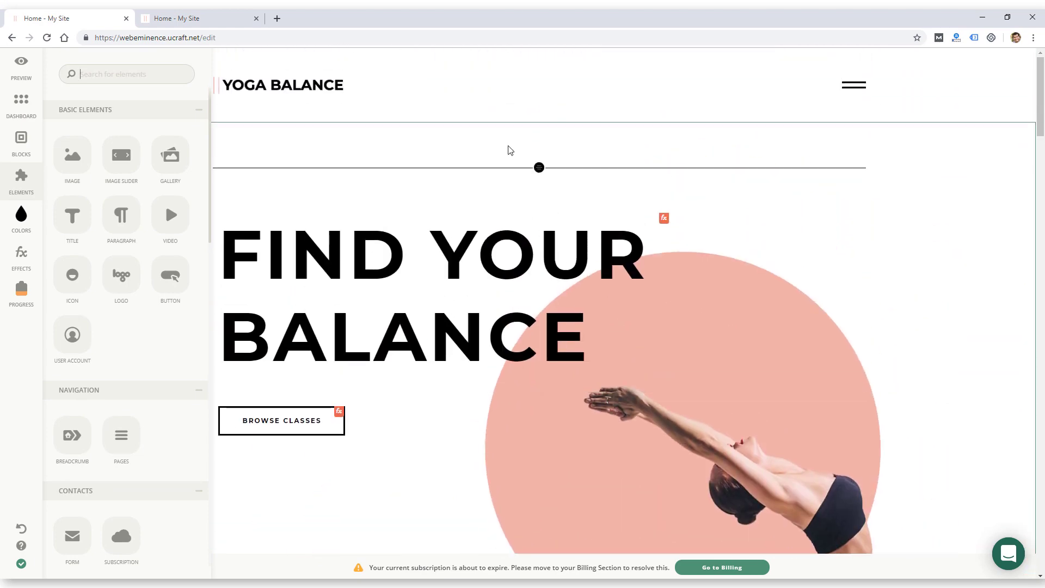
scroll(487, 168, down, 10)
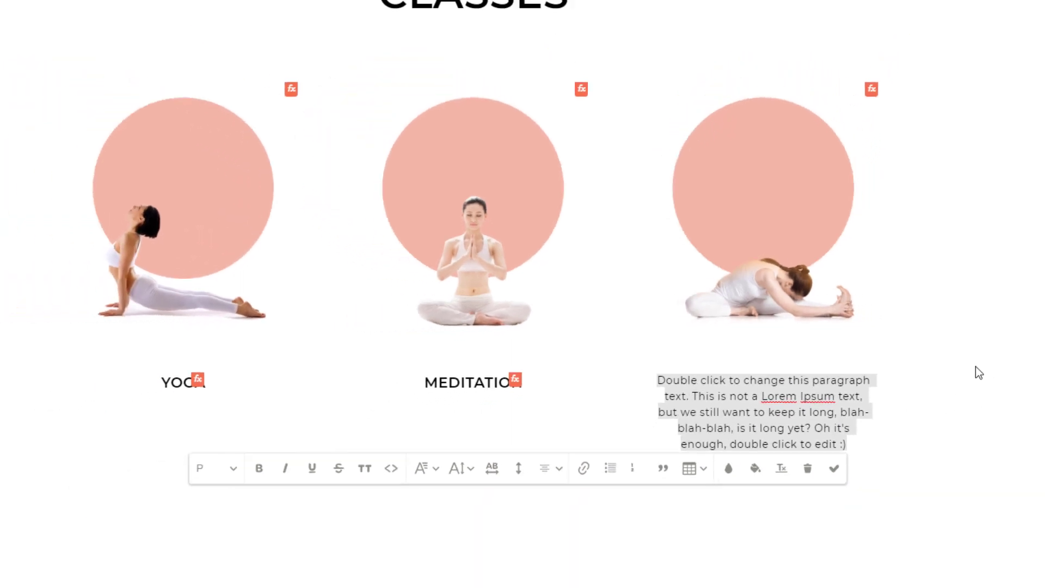
Drag a Subscription form element below the MEDITATION heading.
click(21, 177)
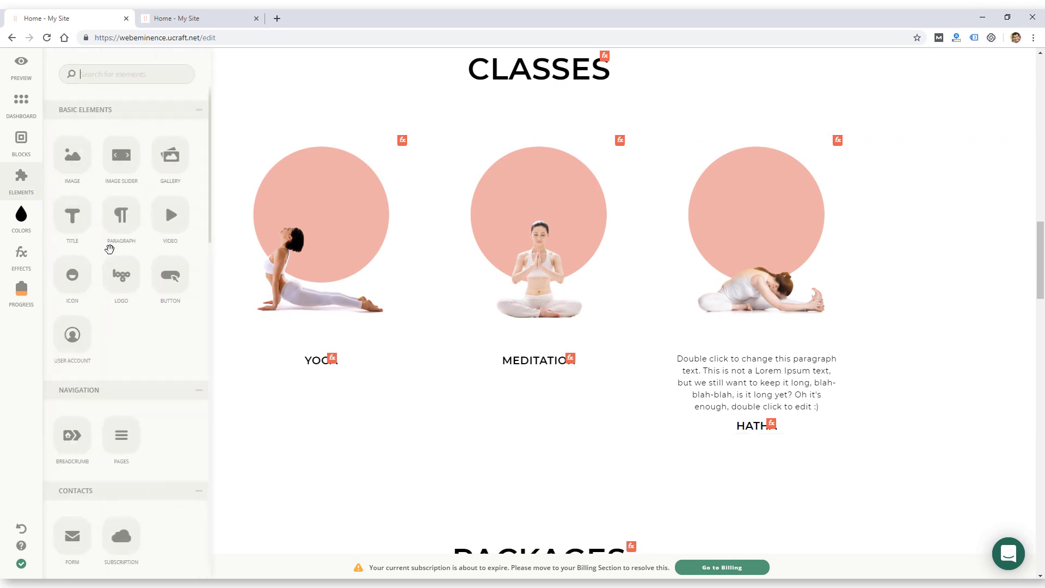
scroll(82, 332, down, 1)
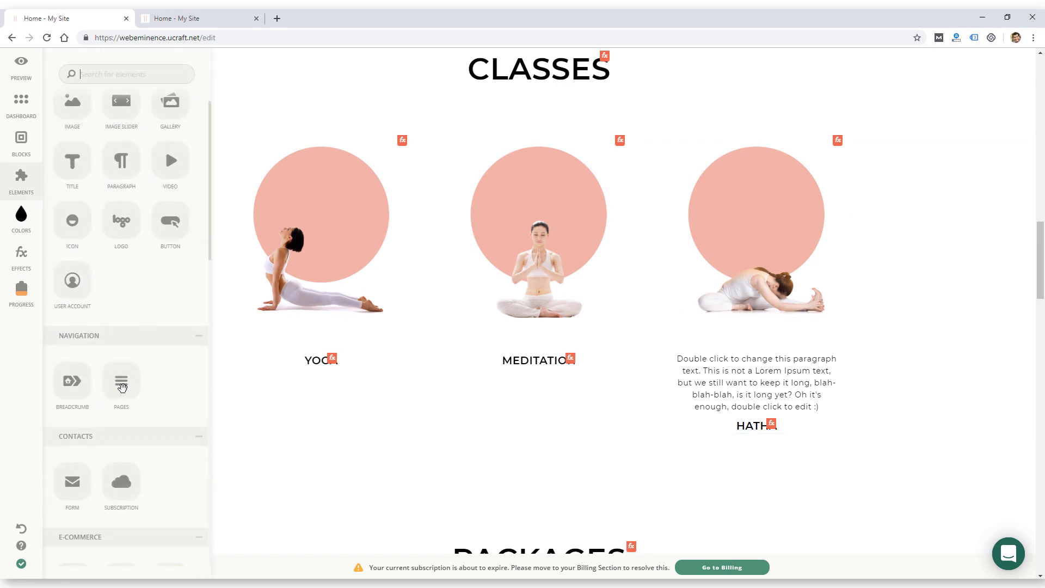
scroll(121, 355, down, 2)
scroll(82, 363, down, 2)
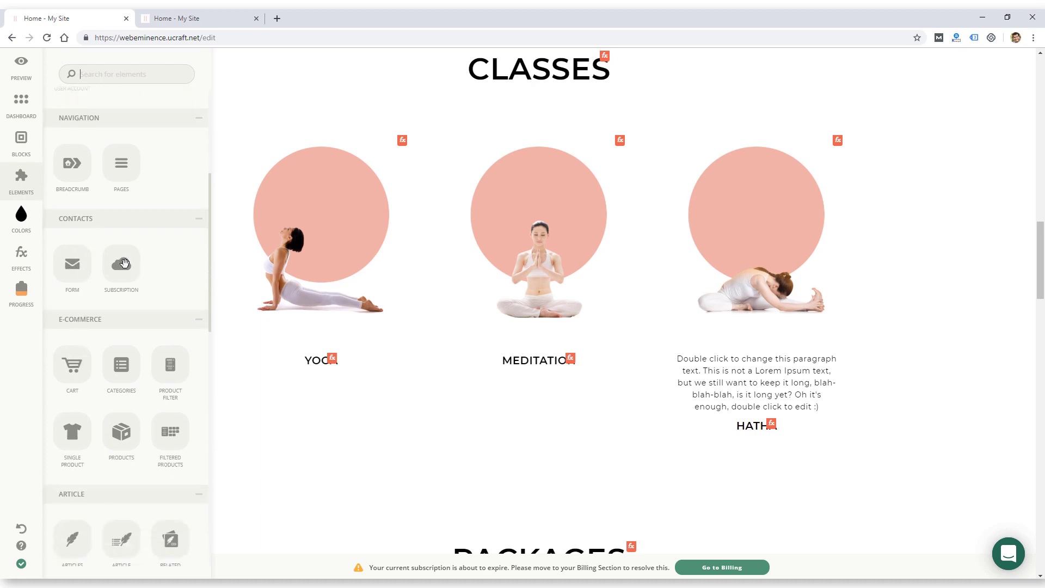
drag(210, 278, 540, 441)
Select the new subscription form and review its settings.
scroll(540, 441, down, 2)
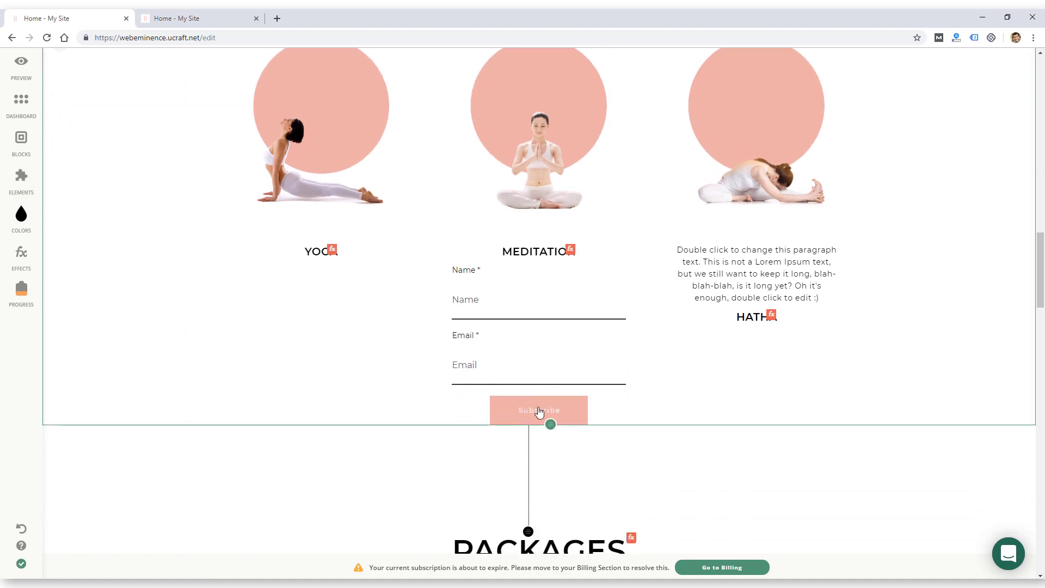
click(550, 301)
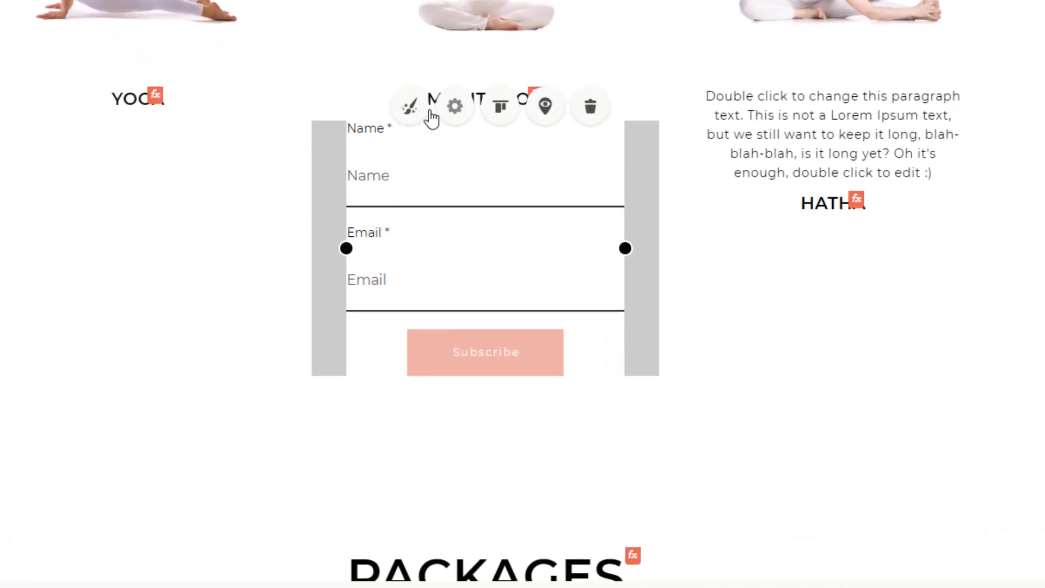
click(455, 115)
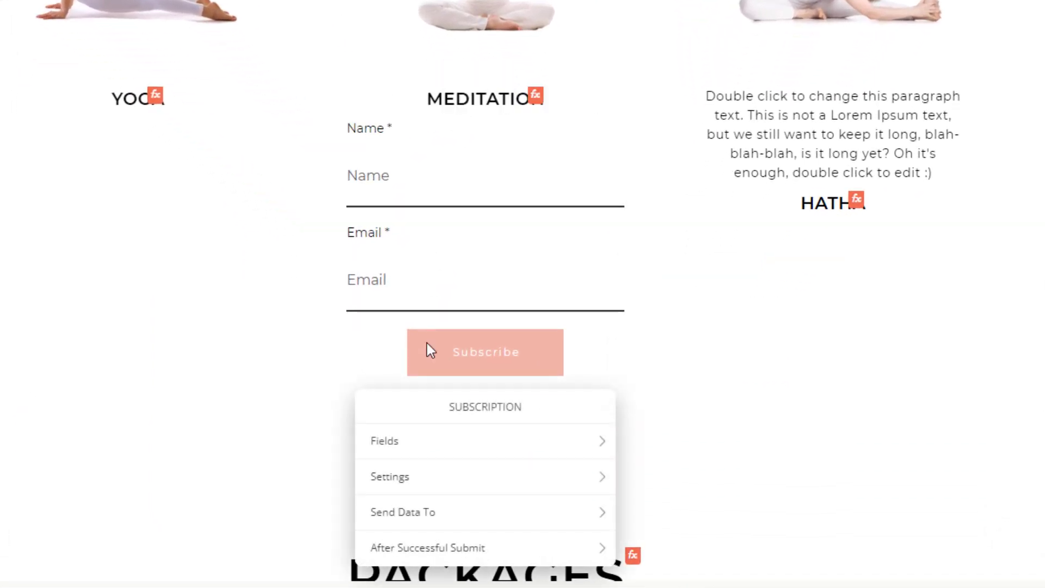
scroll(451, 450, down, 2)
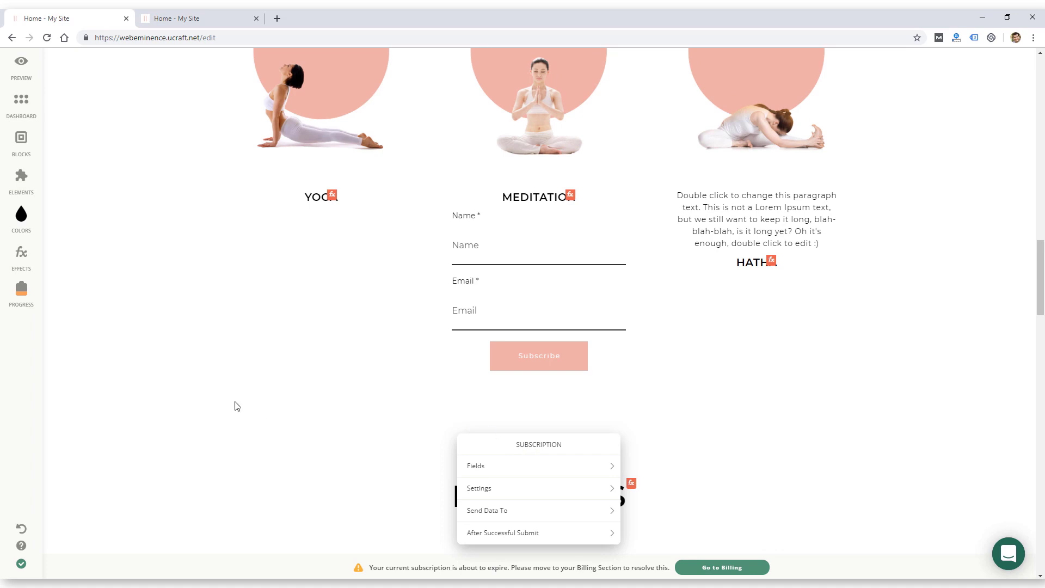
click(206, 385)
click(19, 183)
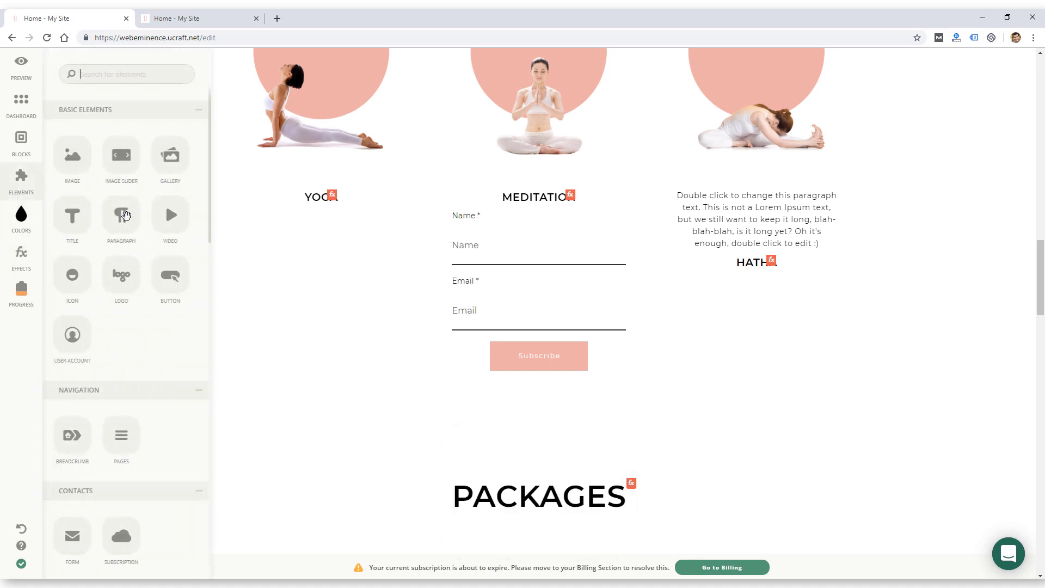
scroll(144, 374, down, 5)
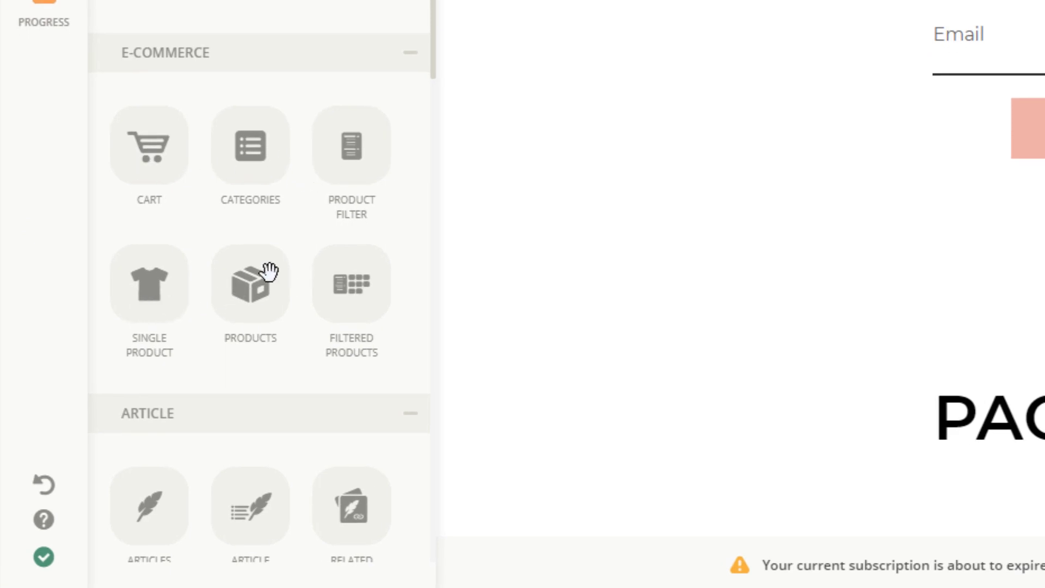
scroll(348, 198, down, 5)
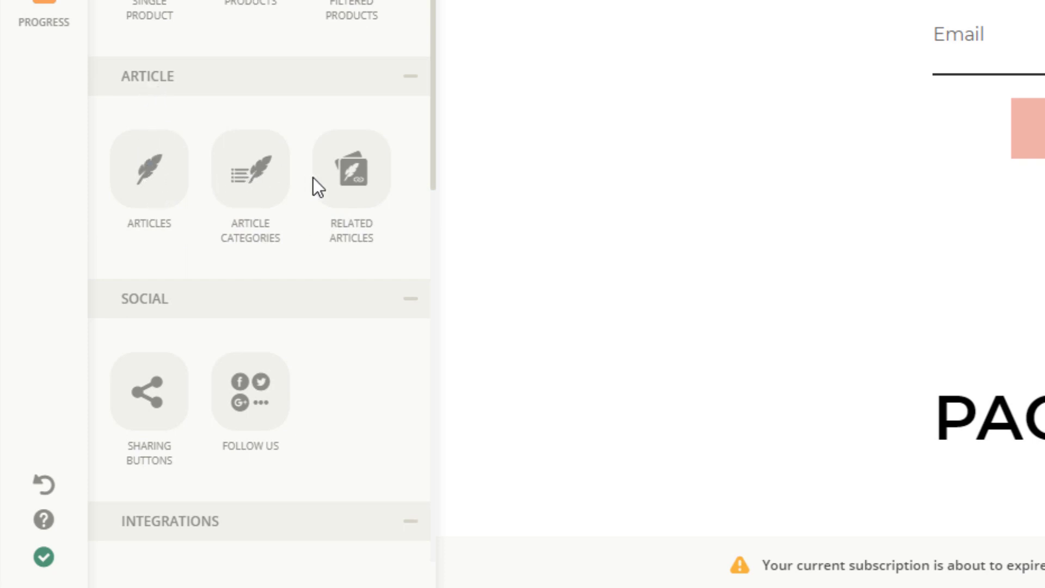
scroll(359, 173, down, 8)
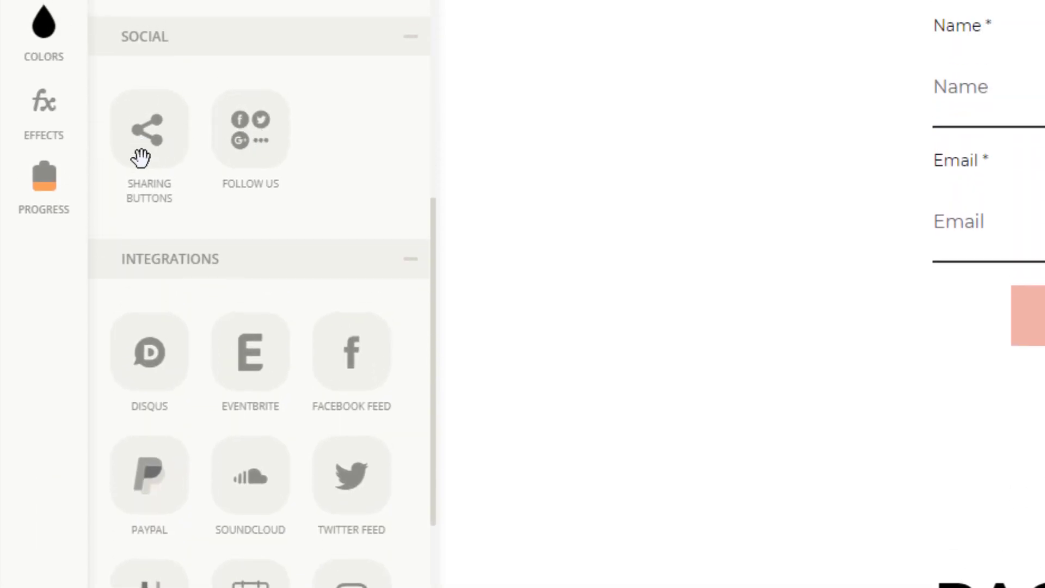
scroll(266, 157, down, 4)
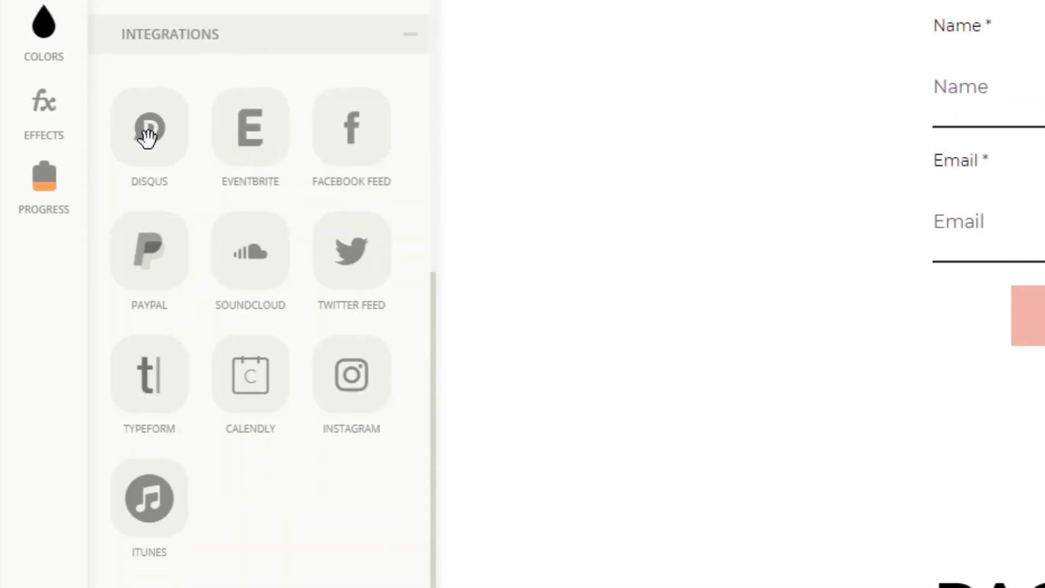
scroll(145, 136, down, 2)
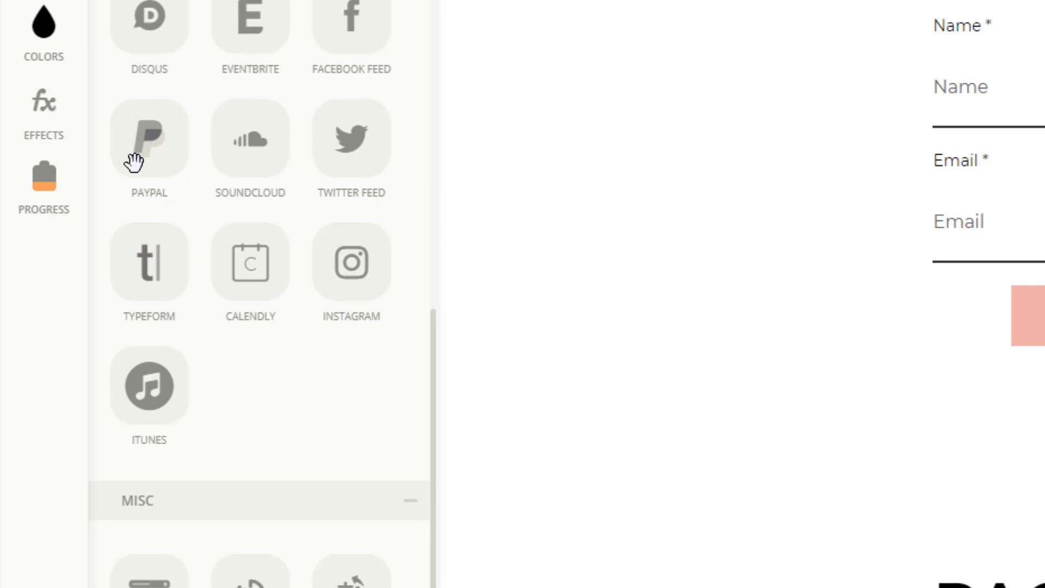
scroll(249, 348, down, 6)
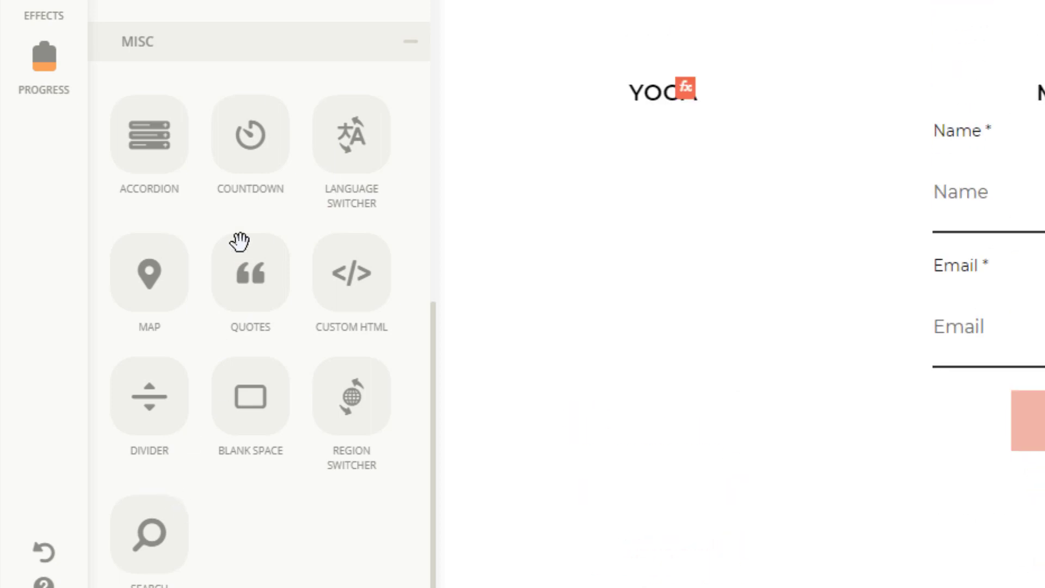
scroll(226, 234, up, 6)
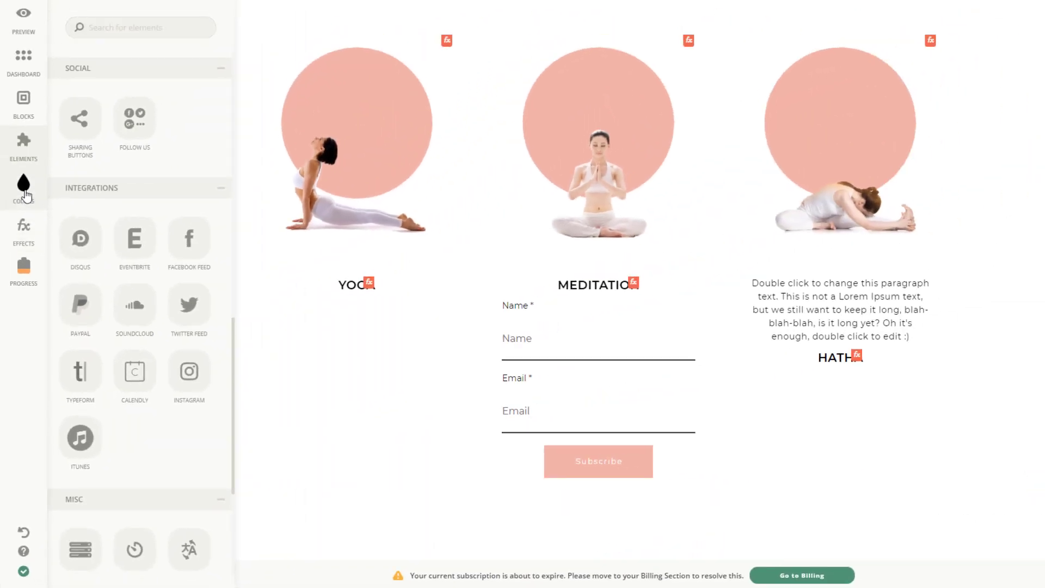
Try the green swatch, then drag the black palette colour onto the HATHA heading.
click(24, 195)
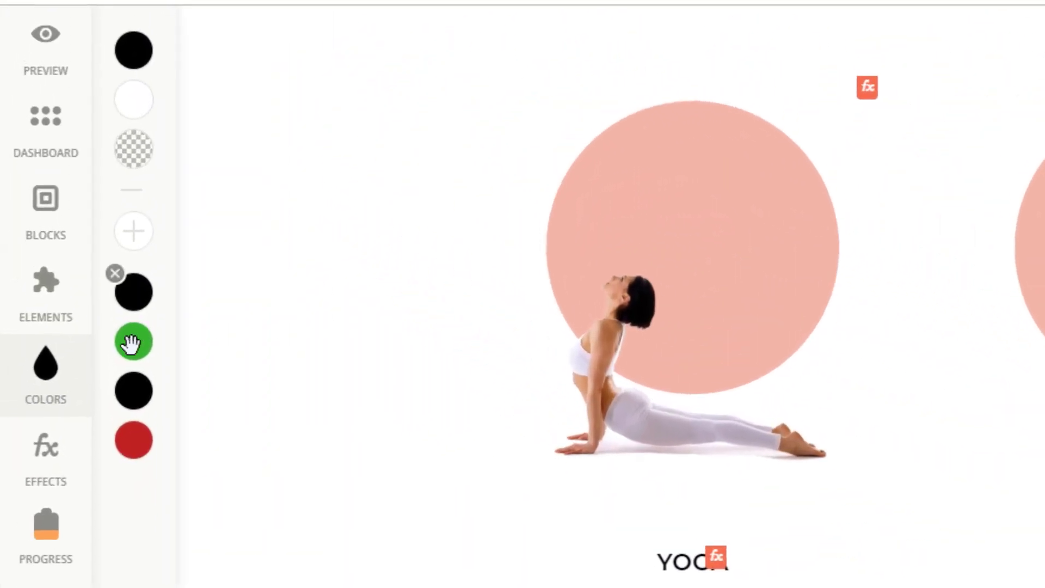
mouse_move(68, 174)
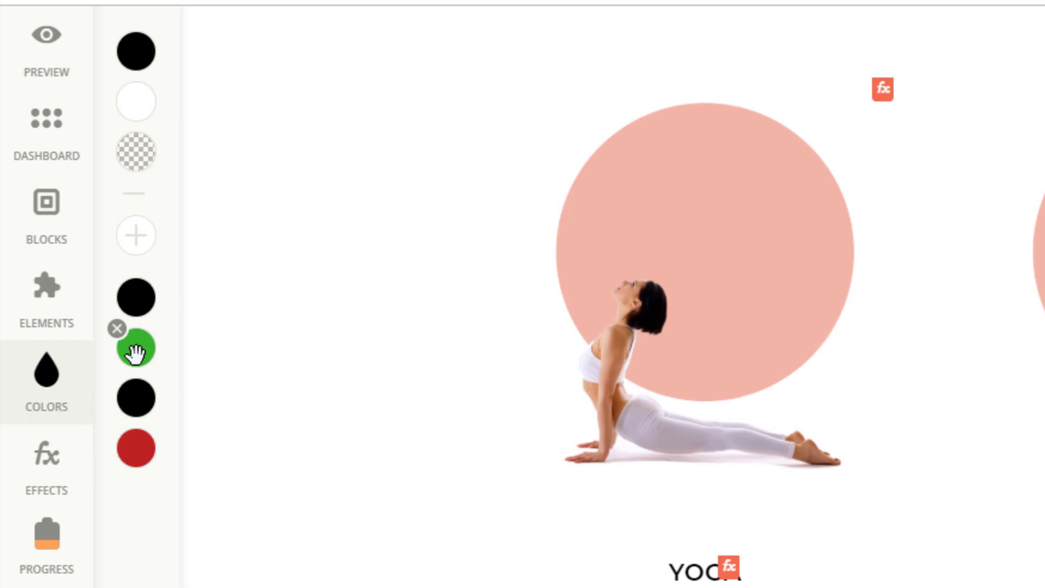
drag(135, 353, 57, 396)
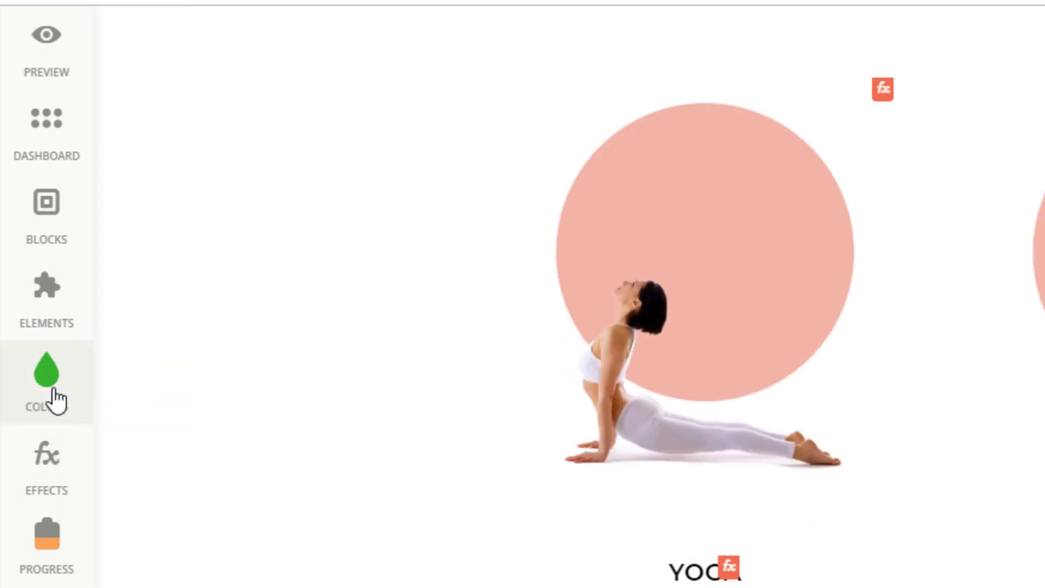
click(58, 396)
mouse_move(142, 408)
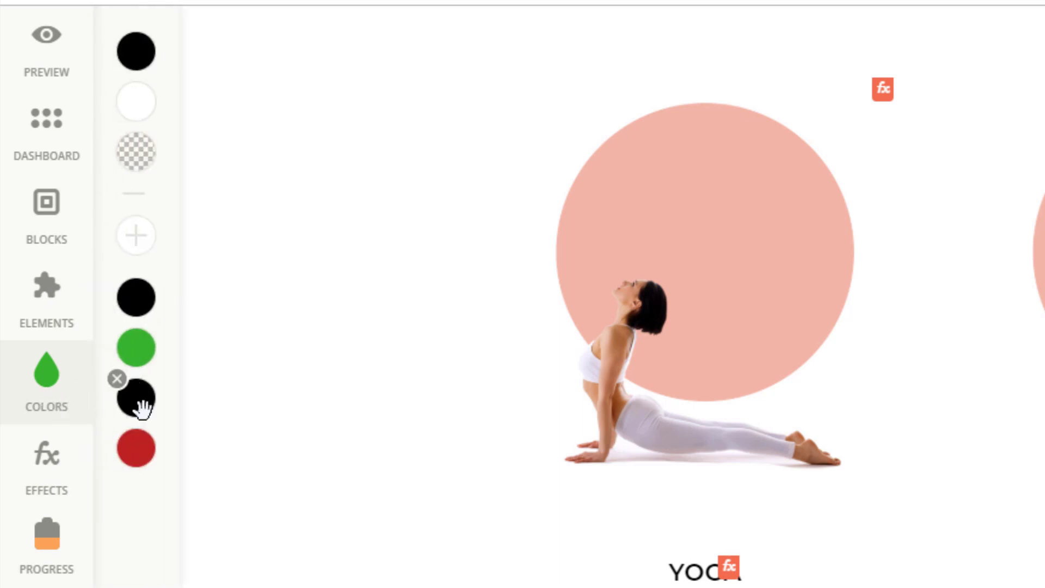
drag(141, 408, 763, 218)
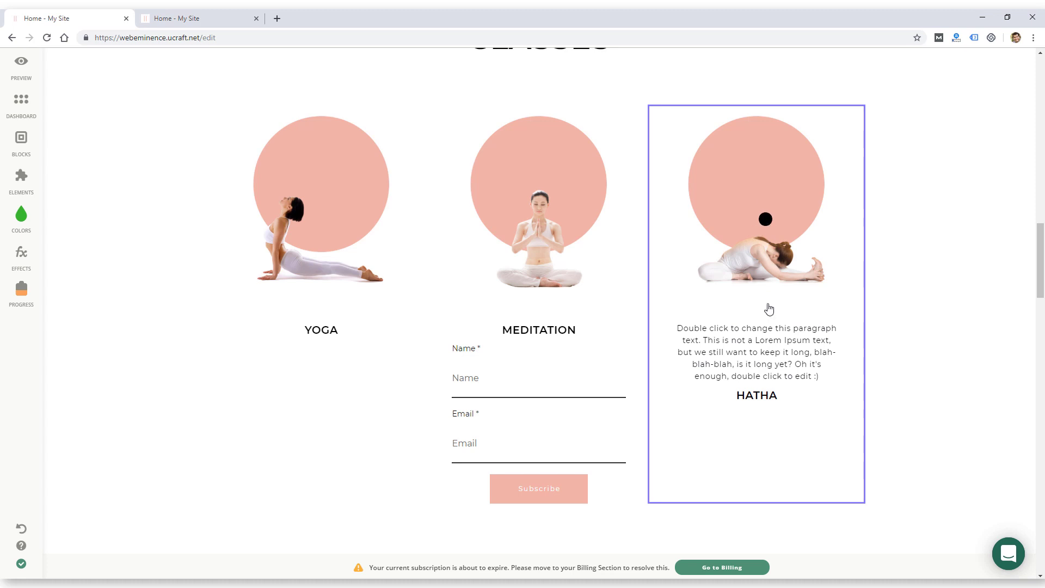
drag(770, 317, 769, 408)
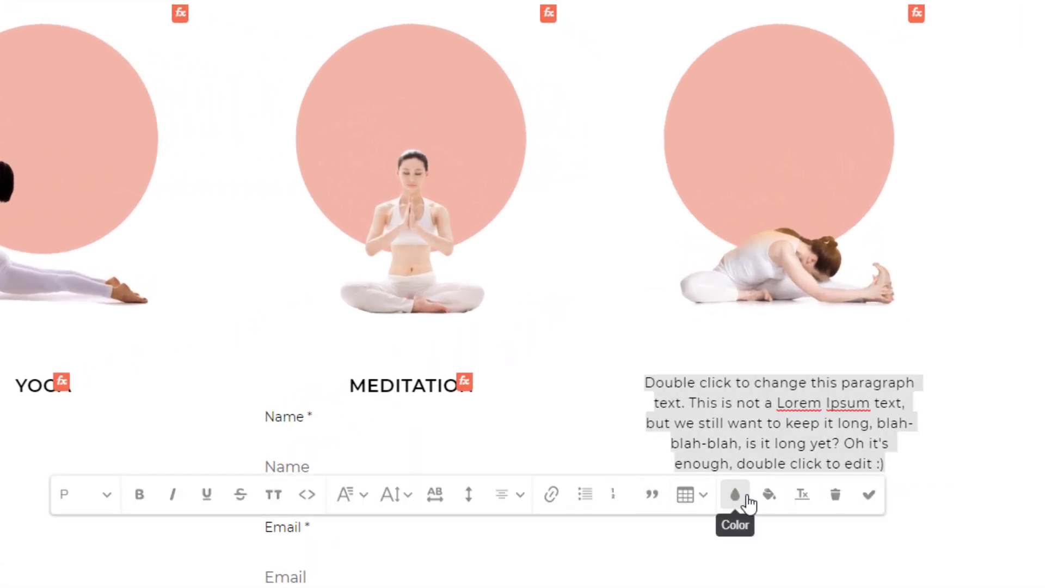
Colour the HATHA paragraph text #353535 and show the site palette.
click(738, 504)
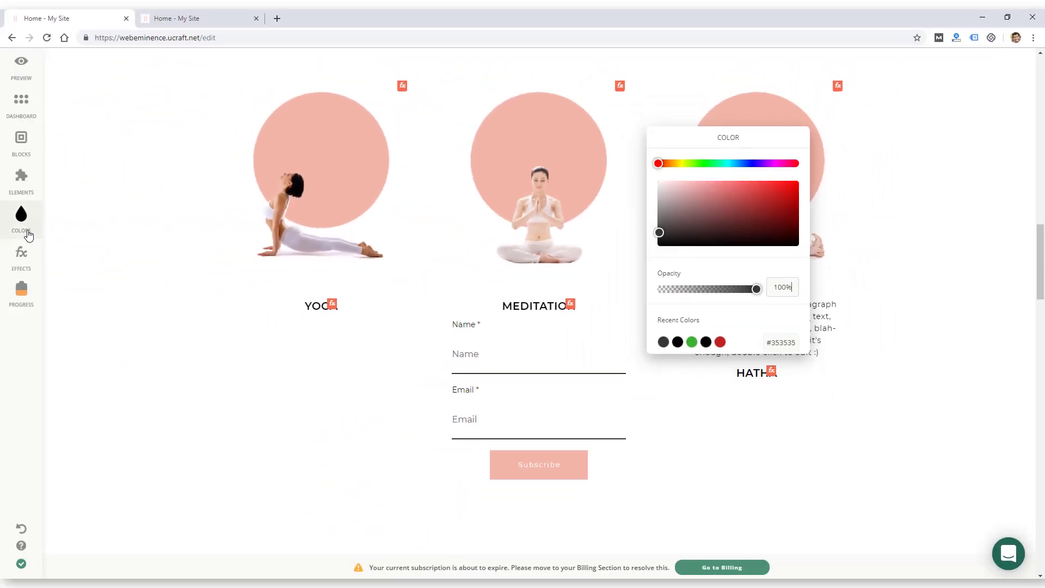
click(21, 217)
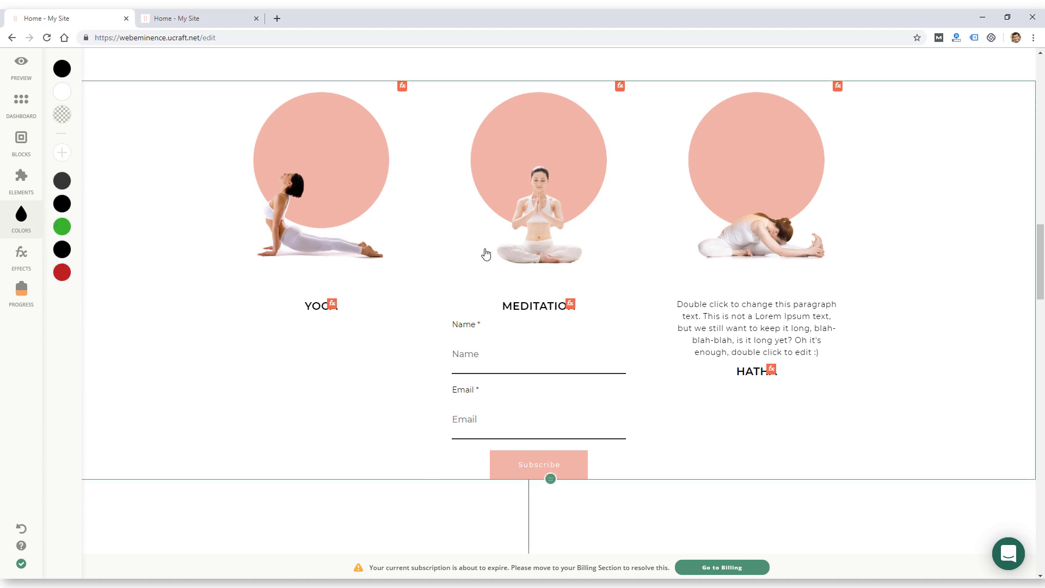
Scroll the canvas up to the subscription form above PACKAGES.
scroll(345, 252, down, 1)
scroll(328, 256, up, 2)
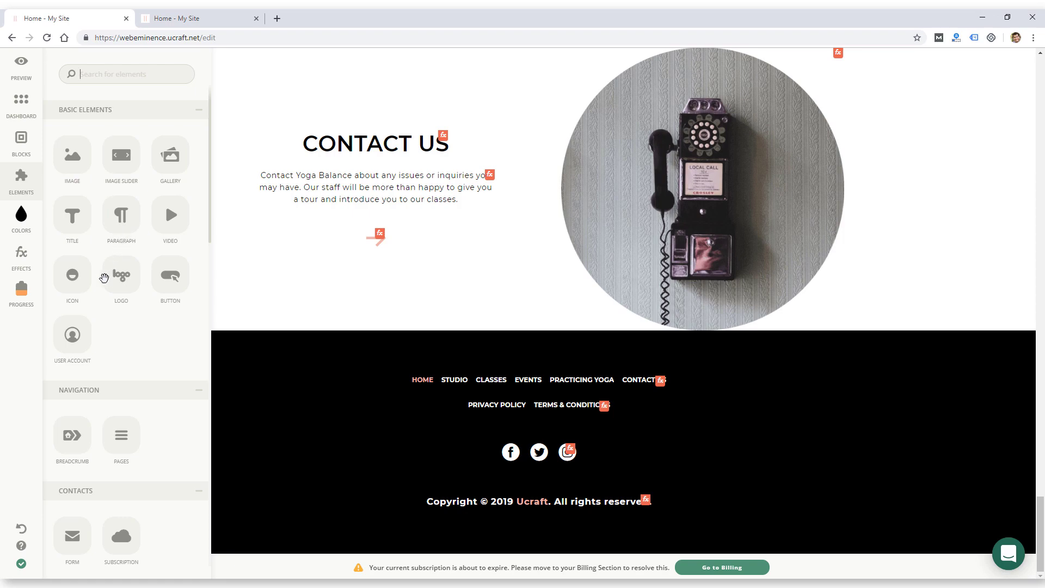
scroll(81, 331, down, 1)
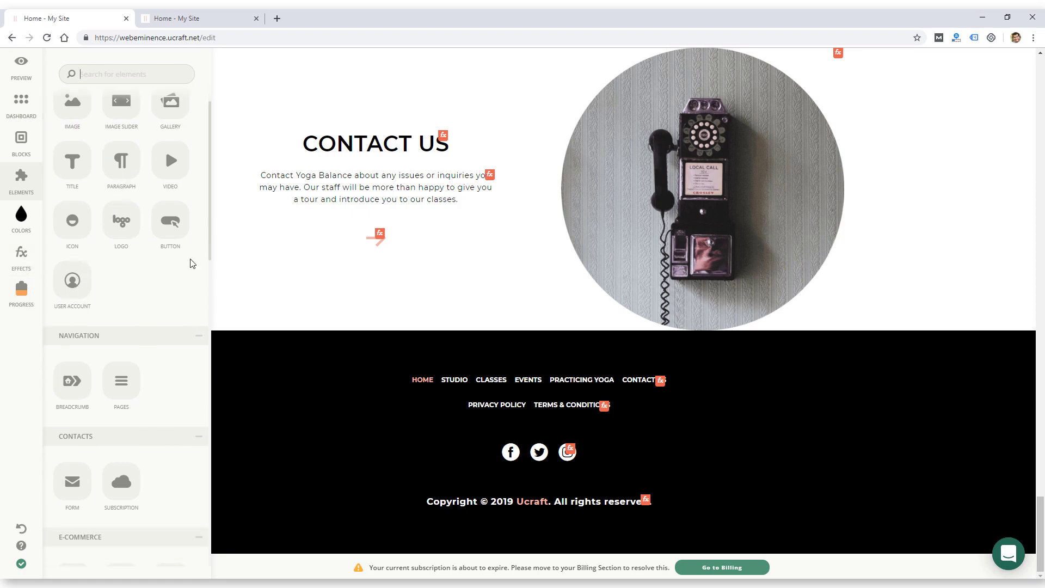
scroll(298, 261, up, 10)
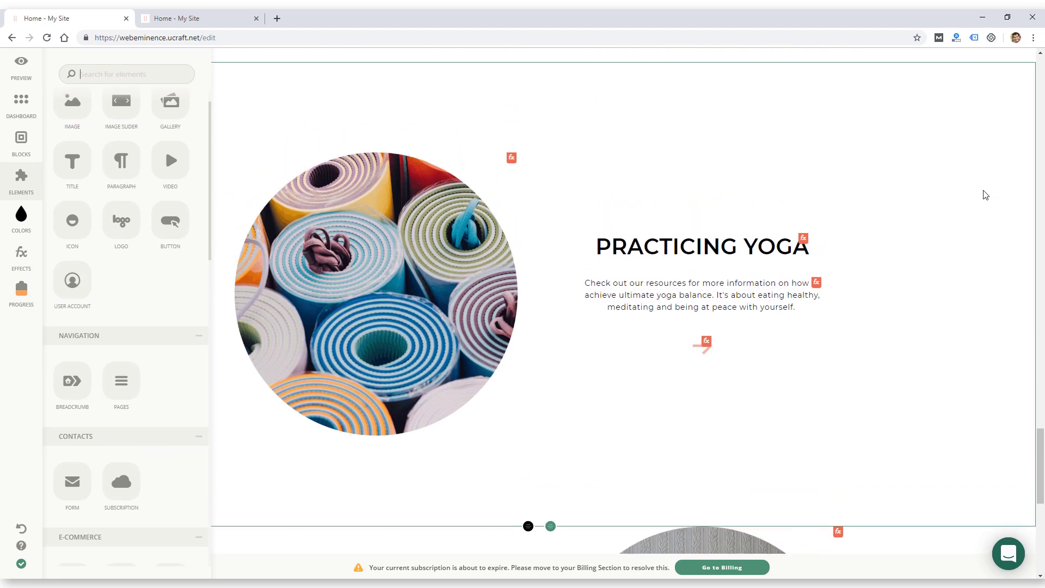
scroll(684, 171, up, 10)
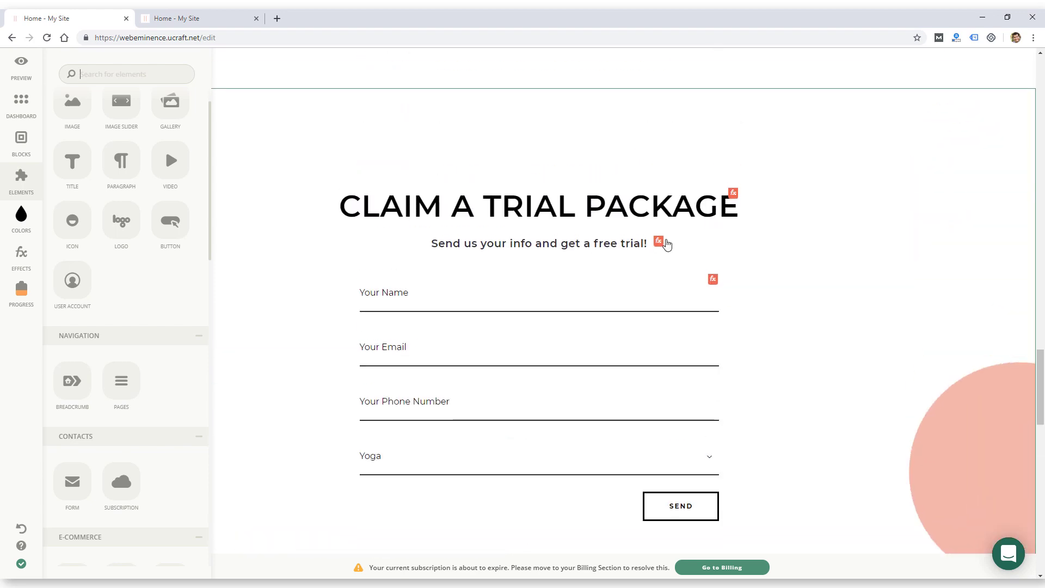
scroll(667, 245, up, 7)
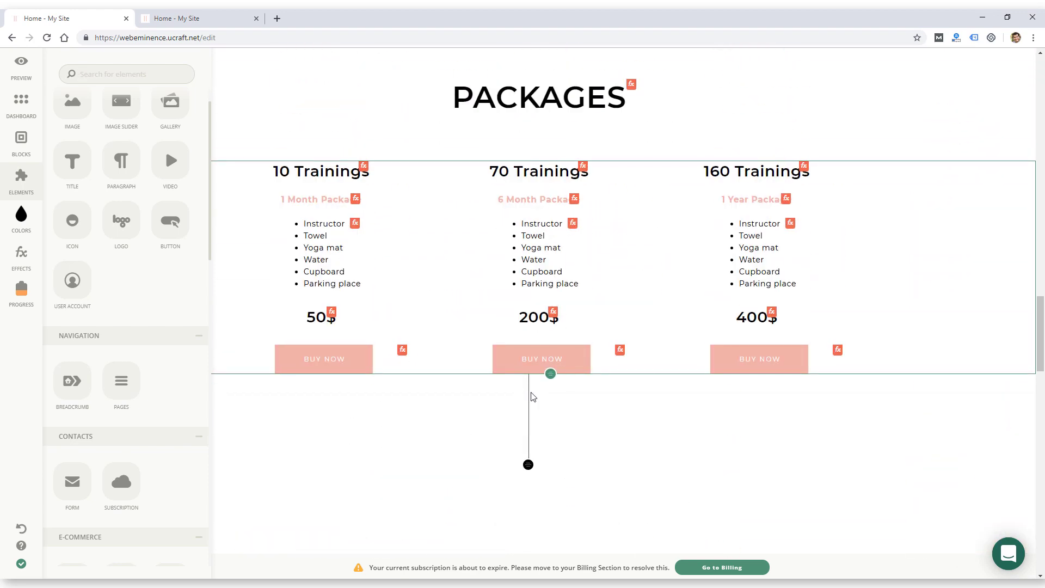
scroll(551, 340, up, 2)
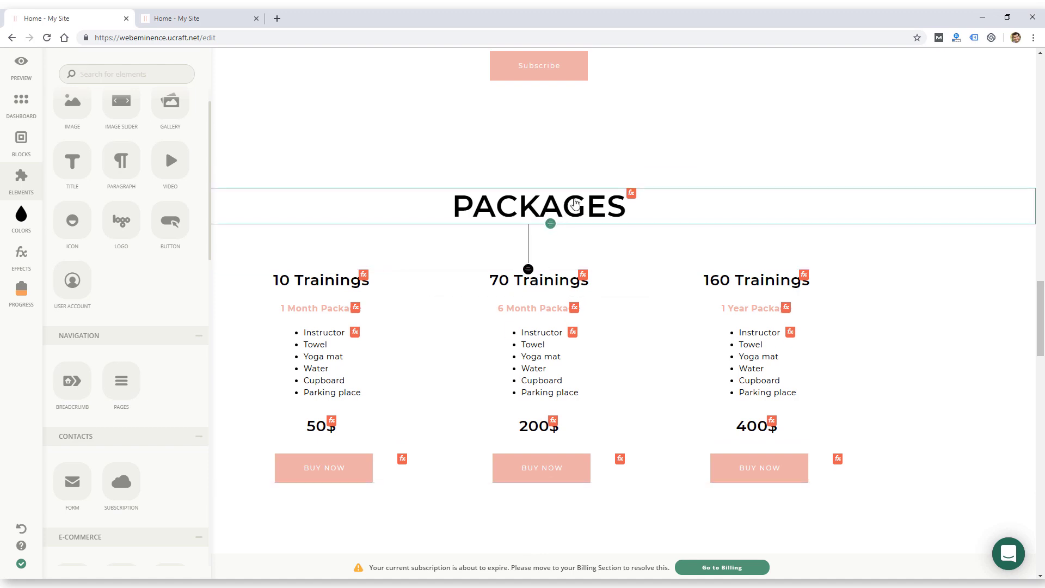
scroll(576, 203, up, 3)
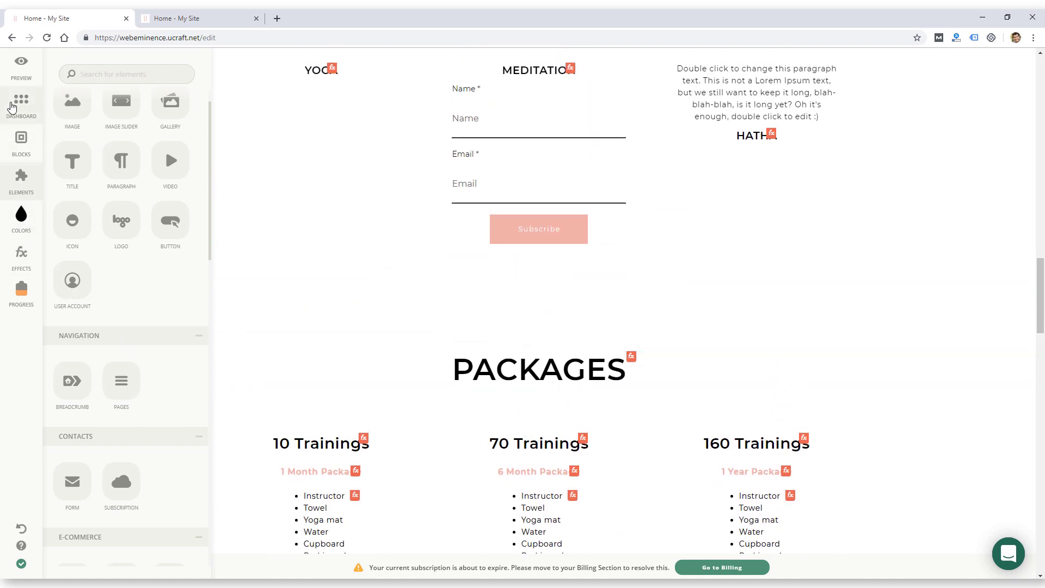
Open the WEBEMINENCE site for editing from the My Sites dashboard.
click(13, 105)
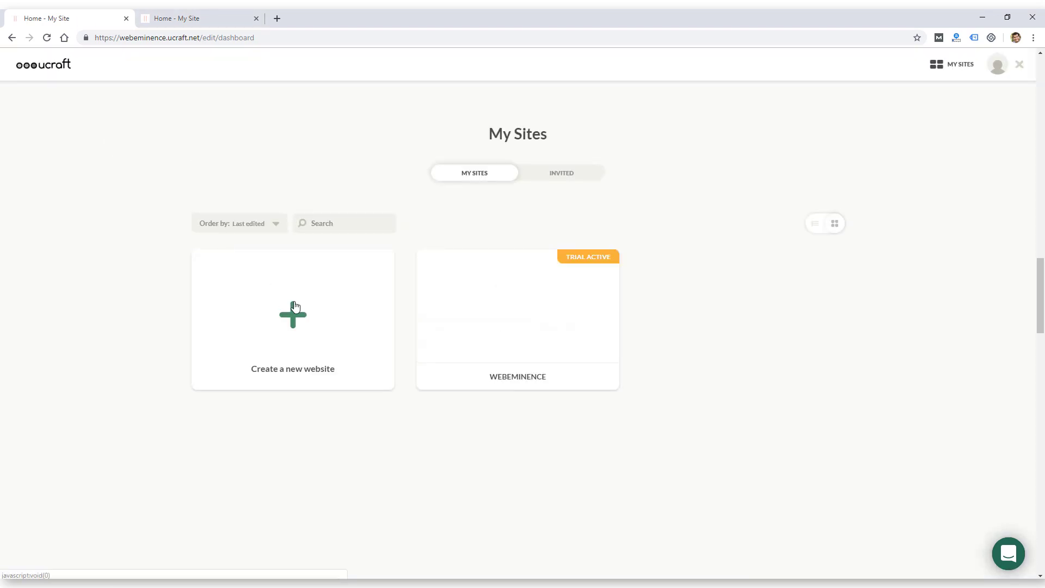
mouse_move(517, 330)
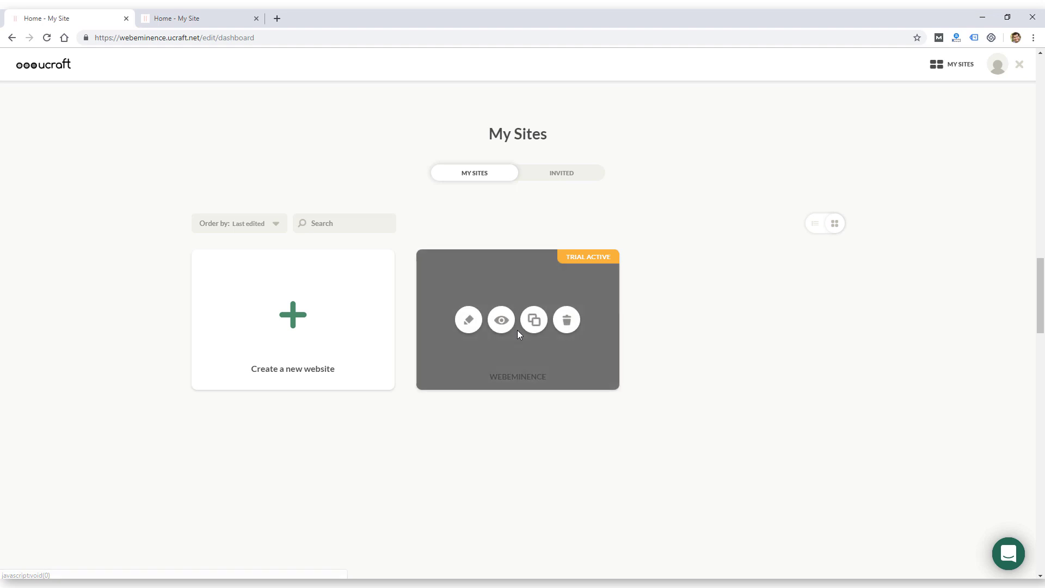
click(469, 320)
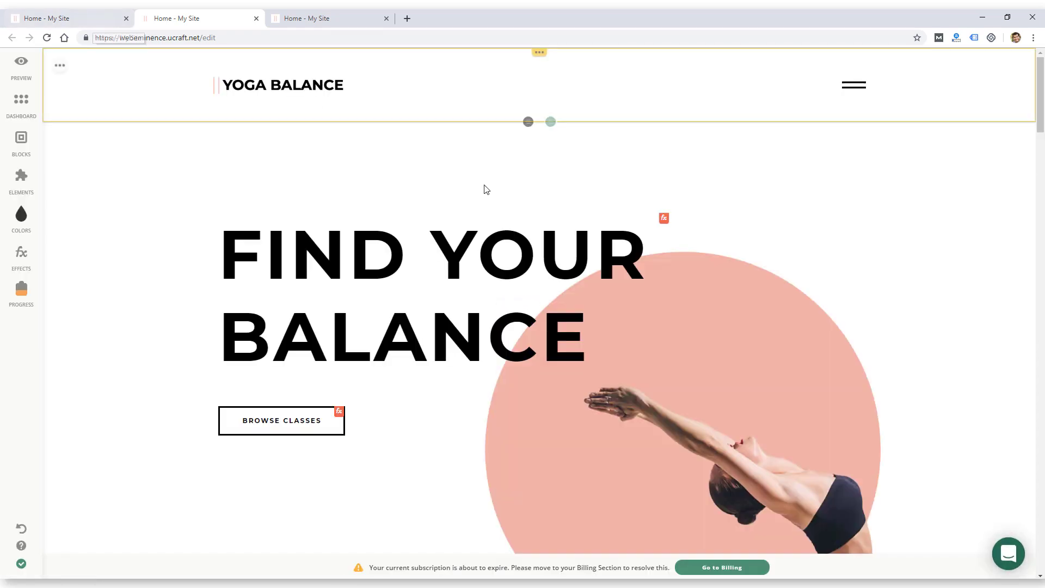
Scroll through the reloaded Yoga Balance page to check it.
scroll(482, 192, down, 4)
scroll(436, 262, down, 12)
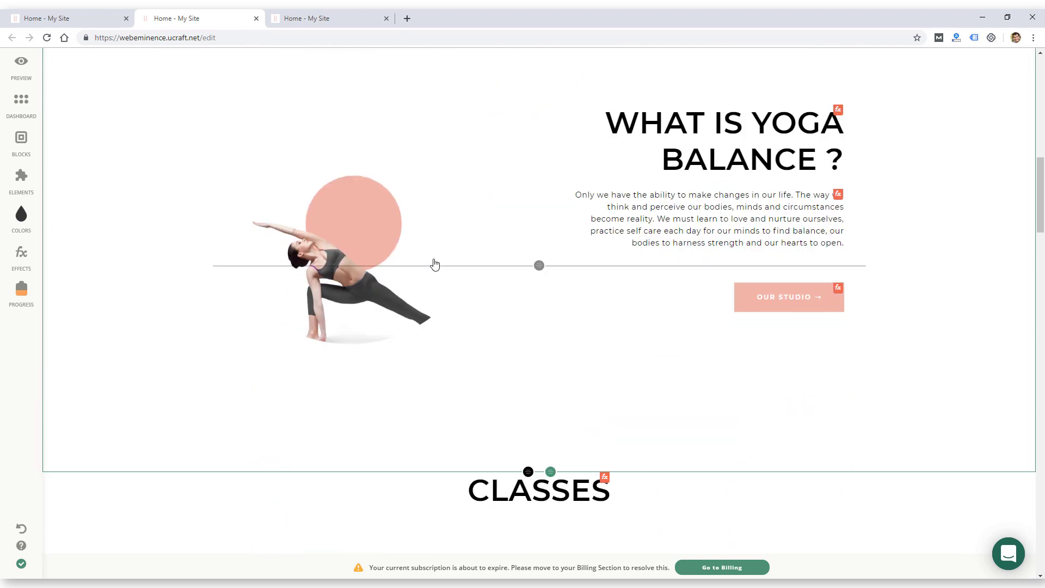
scroll(436, 264, up, 4)
scroll(436, 264, up, 12)
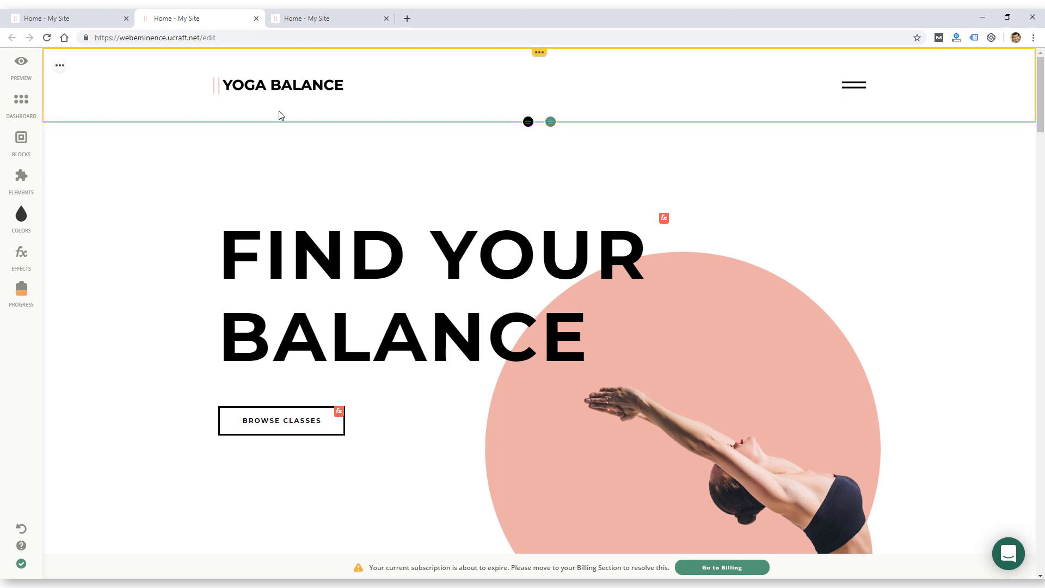
scroll(350, 446, down, 3)
scroll(607, 302, up, 3)
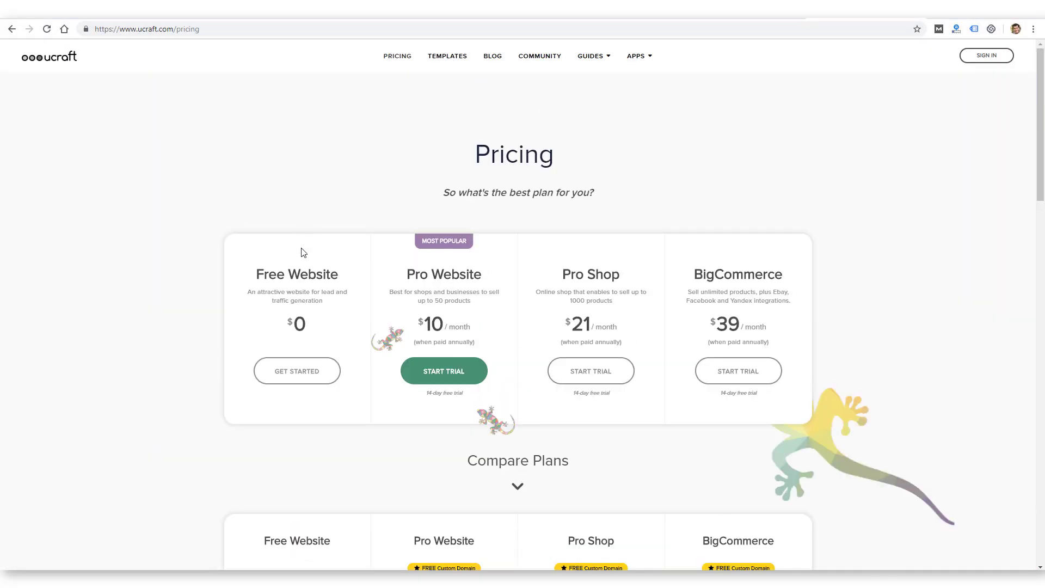
Scroll through the Free Website, Pro Website, Pro Shop and BigCommerce plans to Compare Plans.
scroll(305, 272, down, 3)
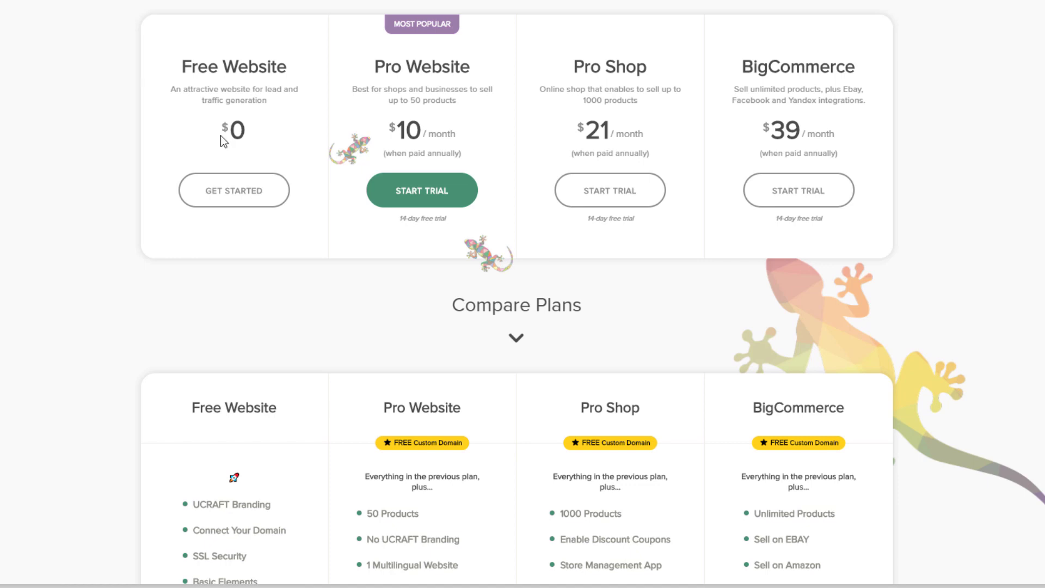
scroll(233, 202, down, 1)
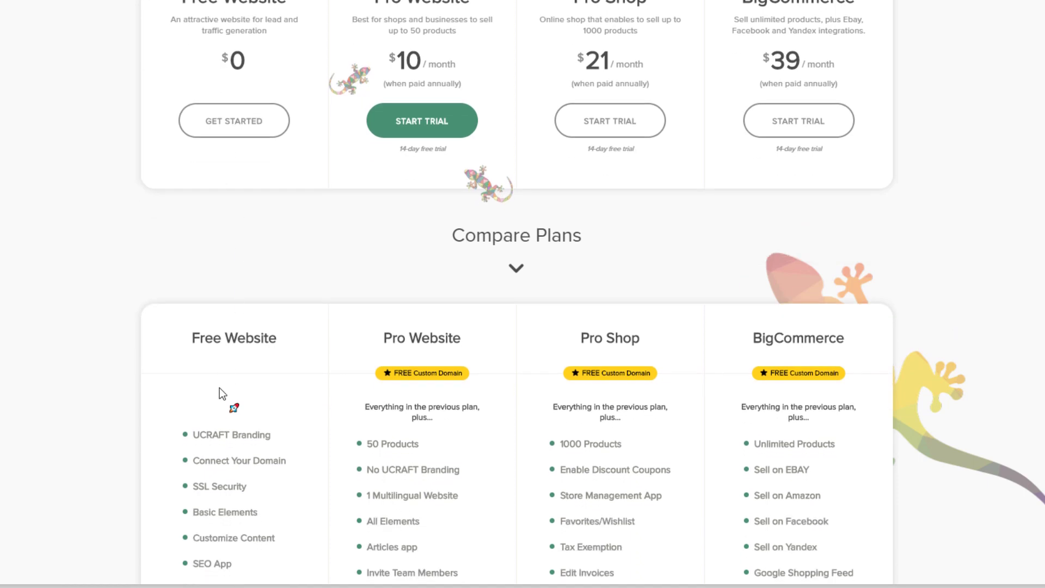
scroll(220, 384, up, 1)
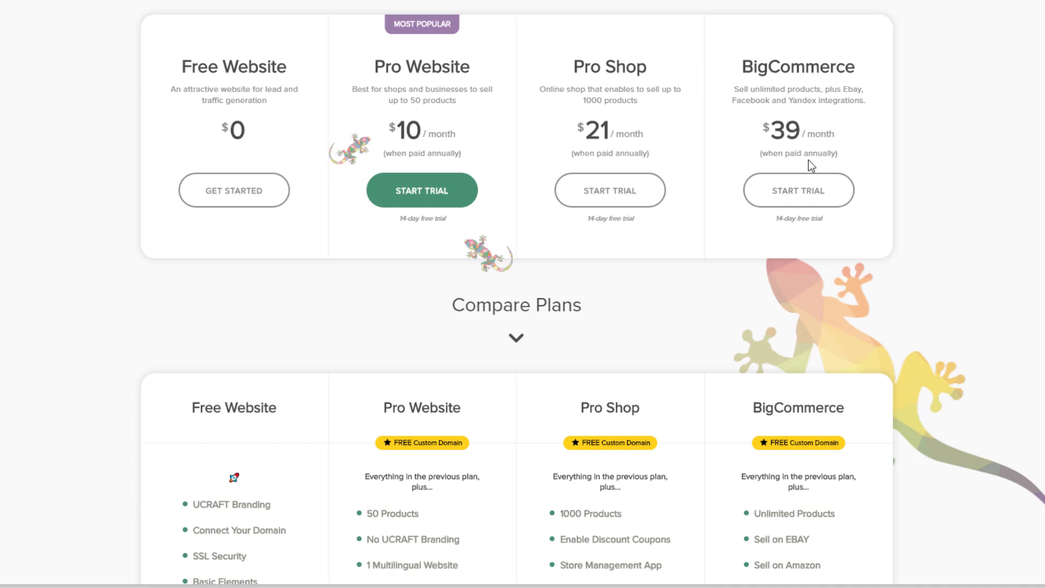
scroll(809, 161, down, 5)
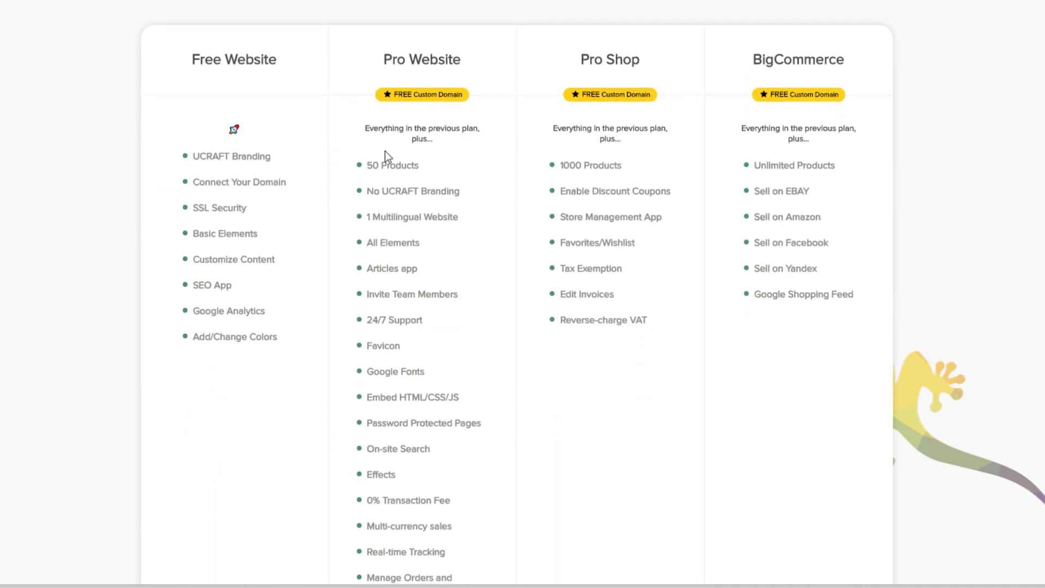
scroll(282, 166, down, 1)
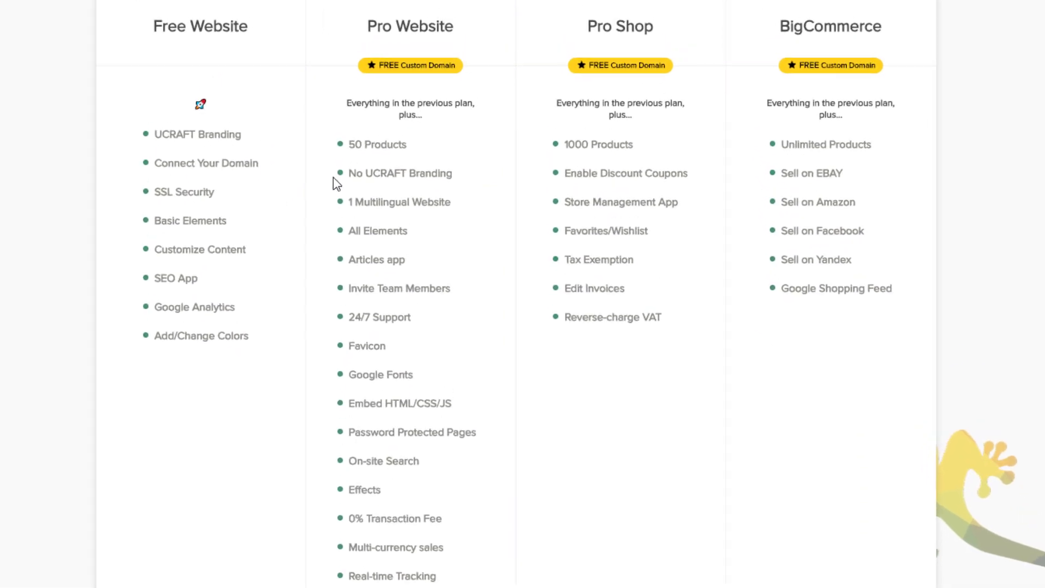
mouse_move(389, 174)
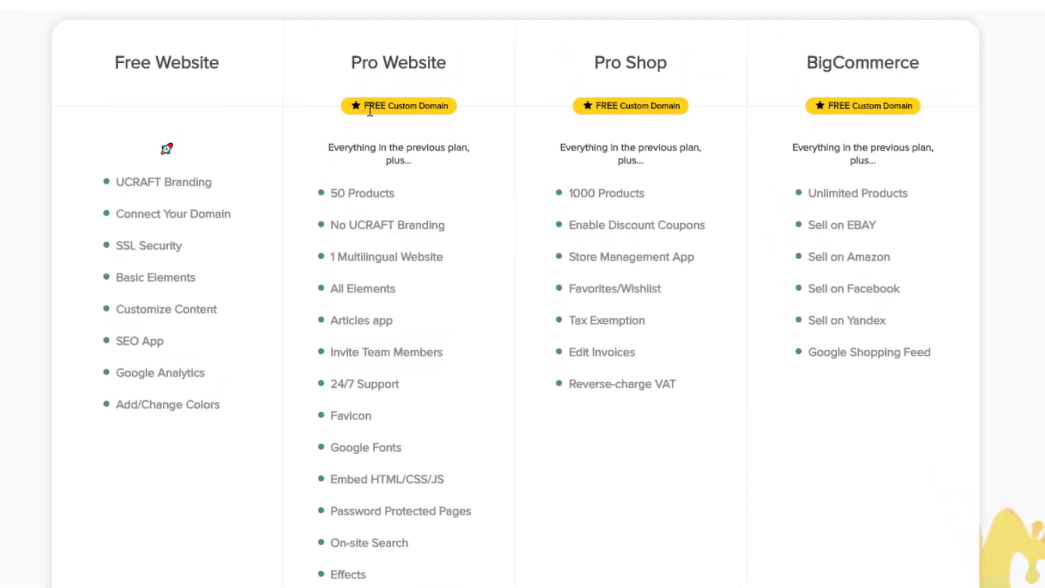
scroll(372, 122, up, 4)
scroll(374, 159, down, 4)
scroll(391, 234, down, 1)
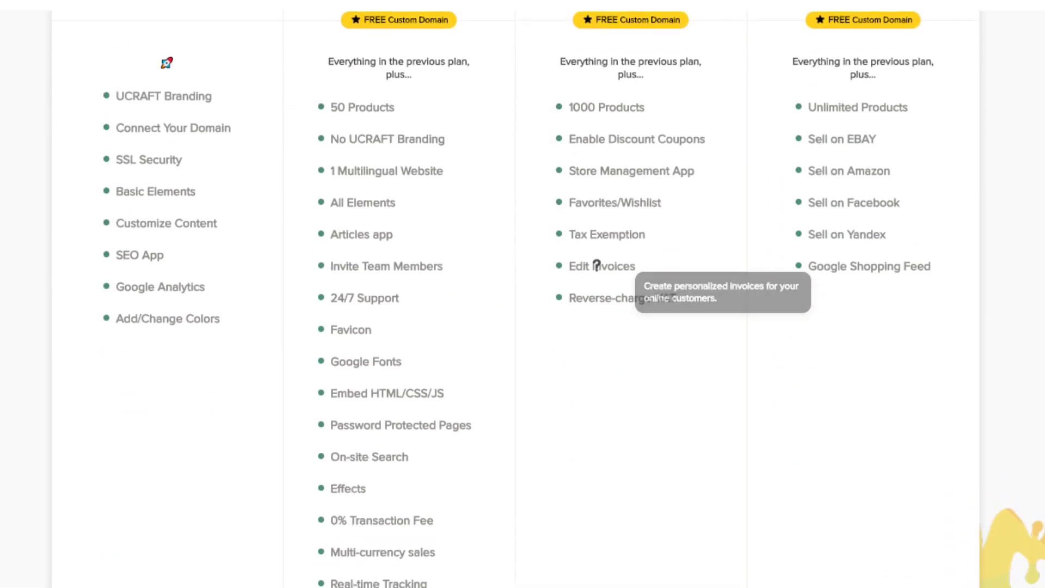
Read the feature help tooltips in the Compare Plans table.
mouse_move(609, 137)
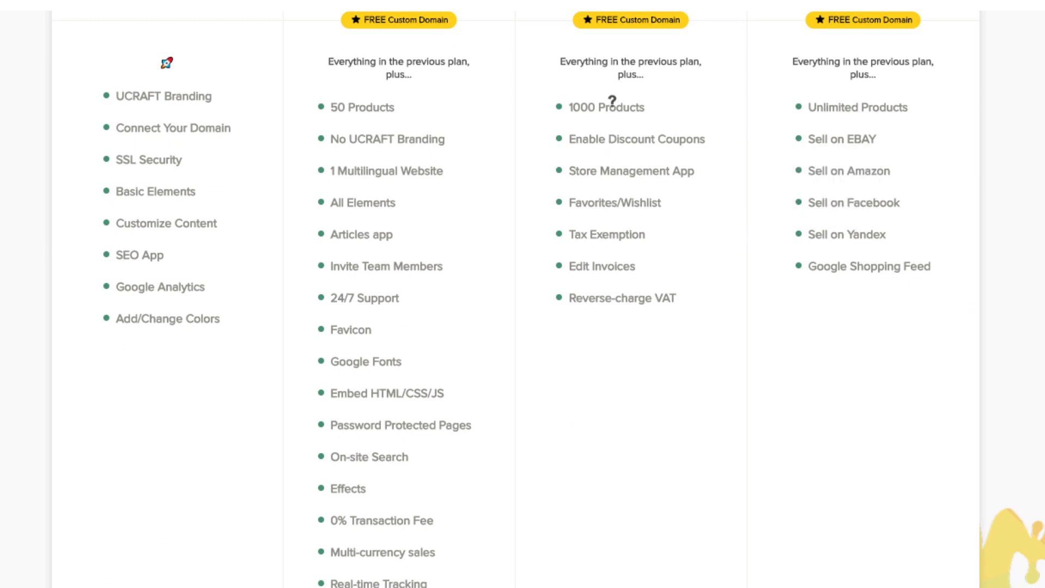
mouse_move(657, 137)
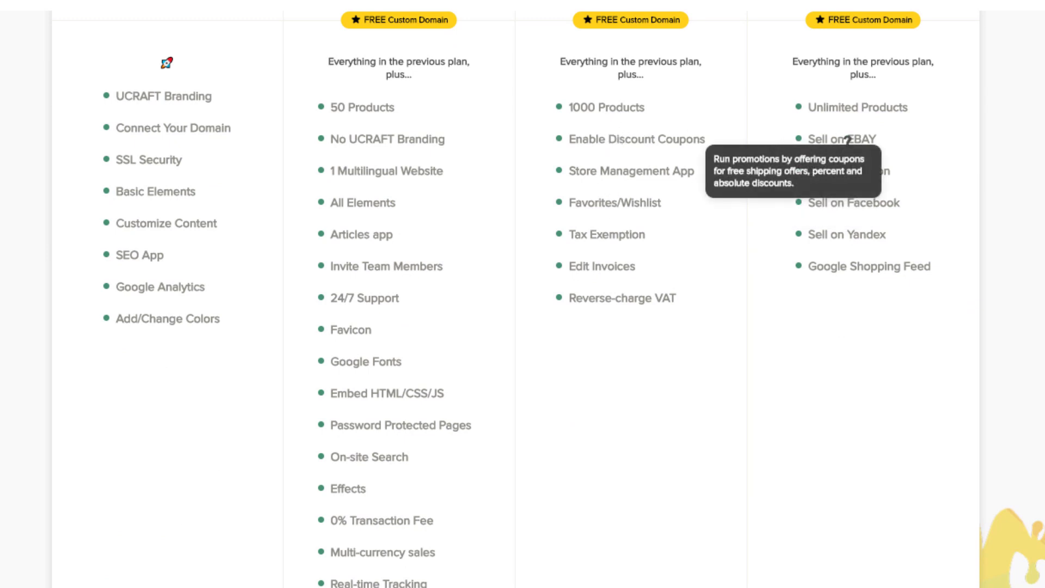
mouse_move(594, 238)
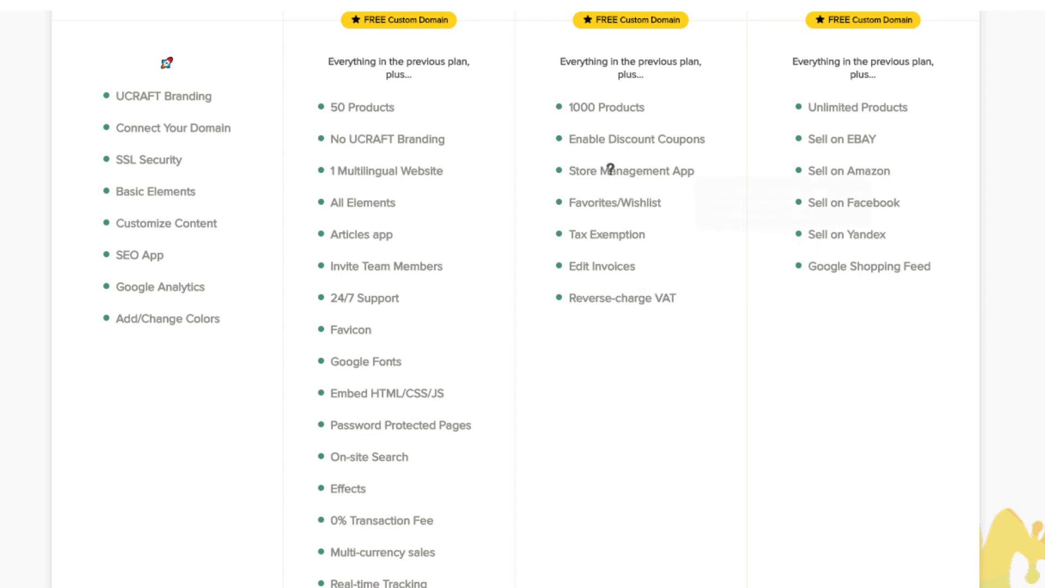
mouse_move(615, 110)
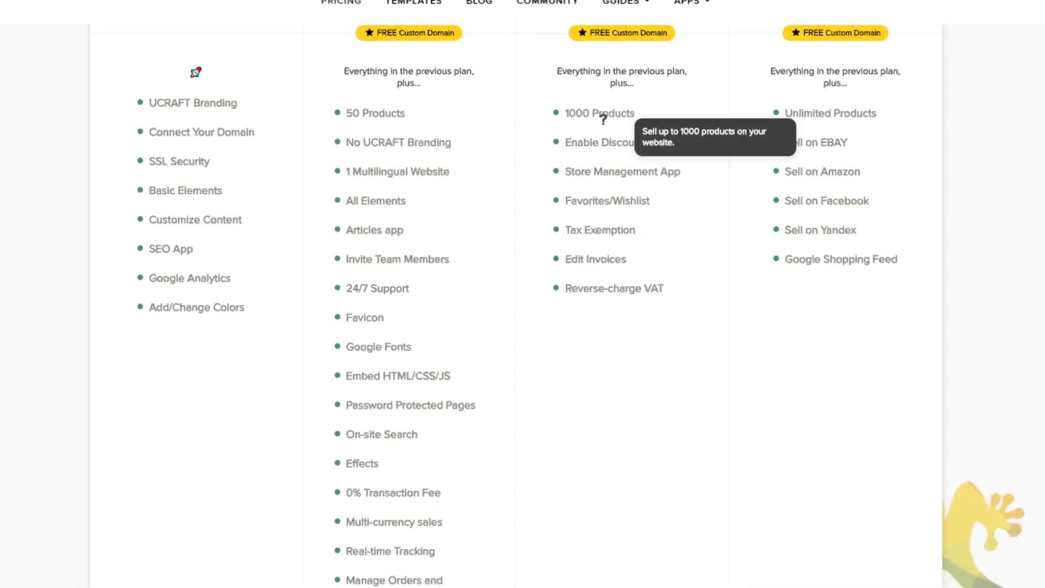
mouse_move(857, 117)
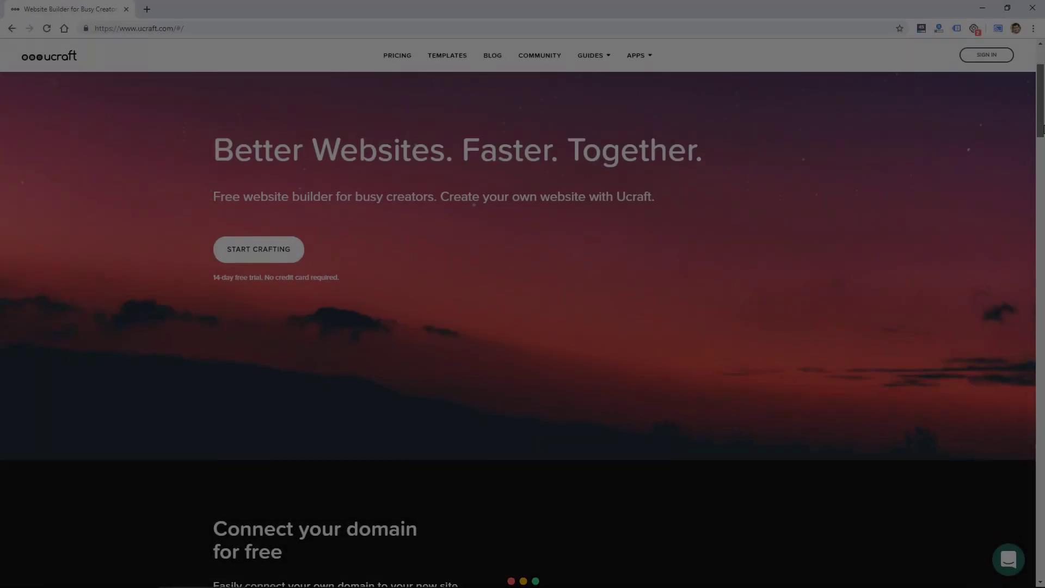
Launch the homepage's START CRAFTING template gallery and filter it to Blog, then Events templates.
scroll(523, 326, down, 5)
scroll(522, 327, down, 7)
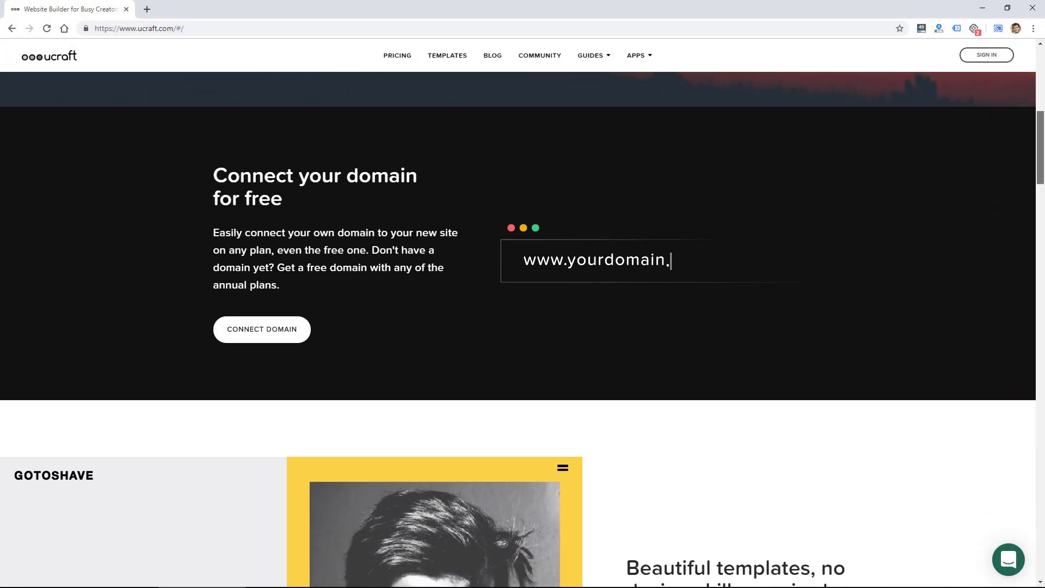
scroll(522, 326, down, 8)
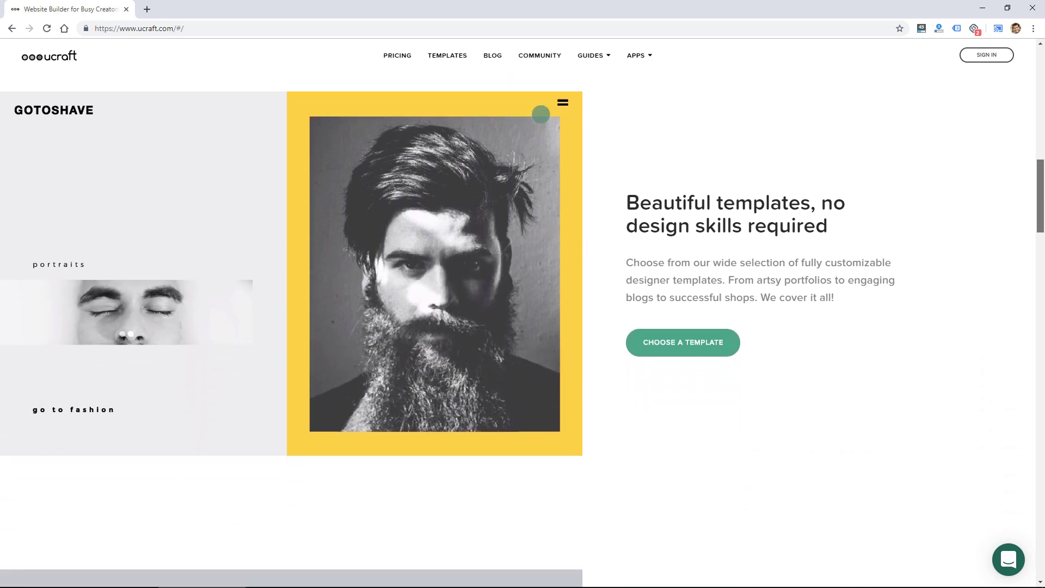
scroll(523, 326, down, 7)
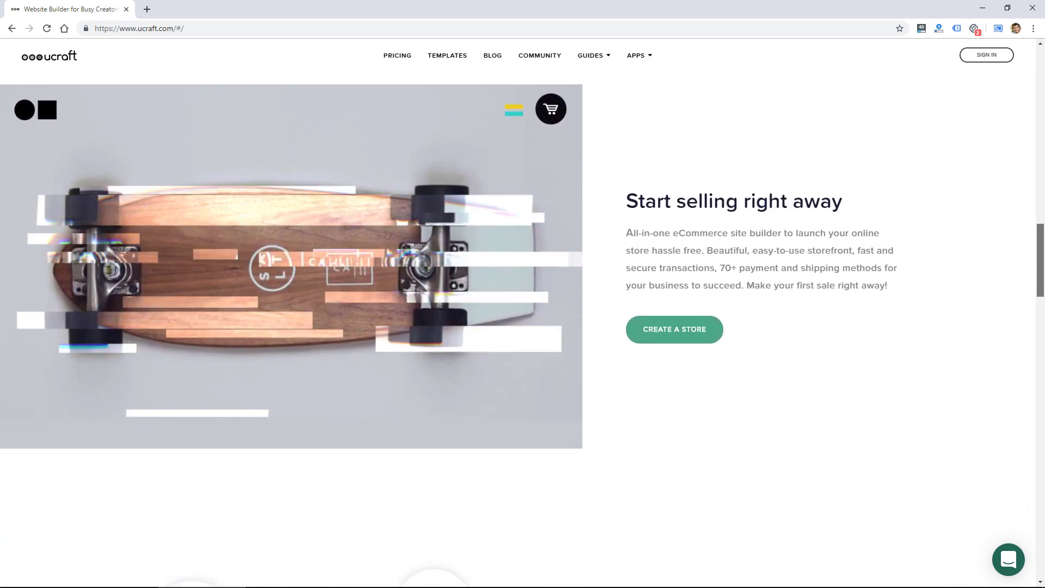
scroll(522, 326, down, 6)
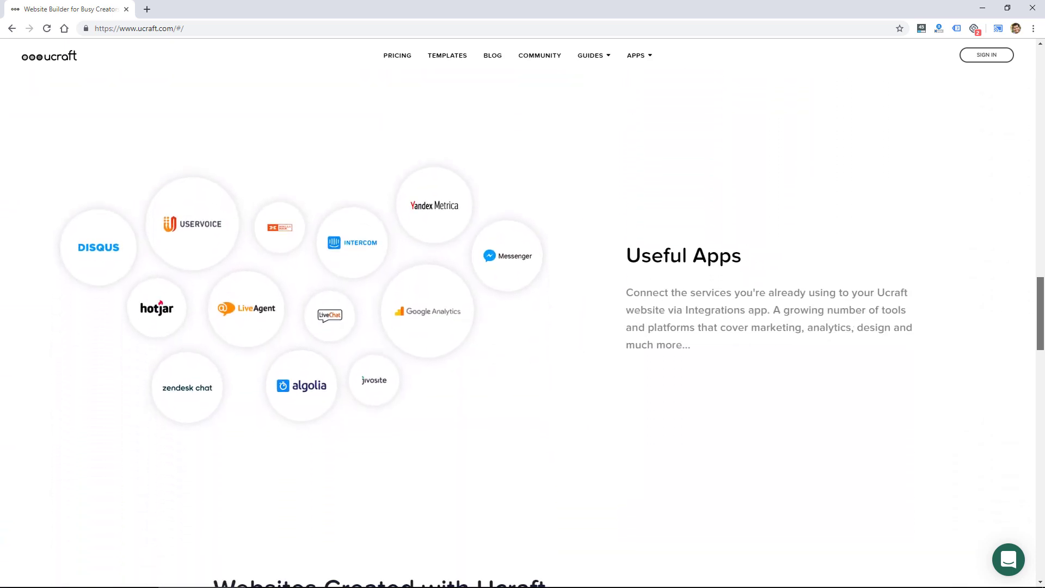
scroll(522, 326, down, 11)
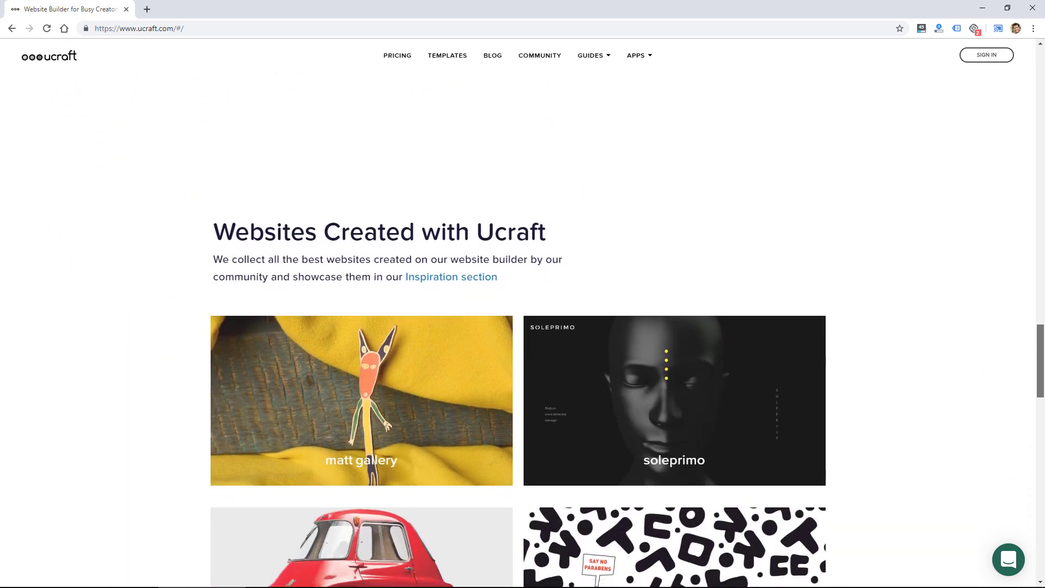
scroll(522, 326, down, 12)
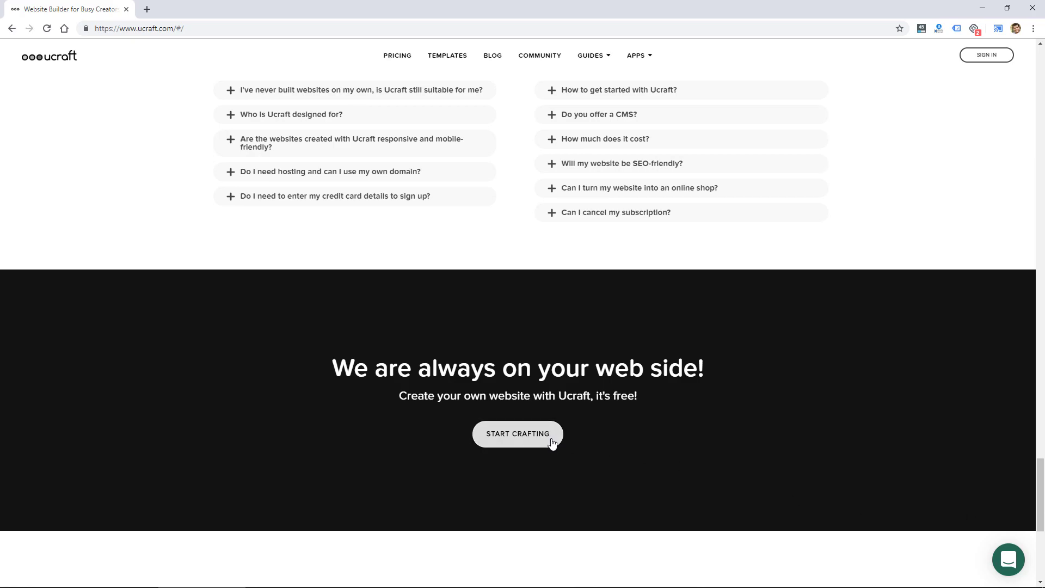
click(545, 444)
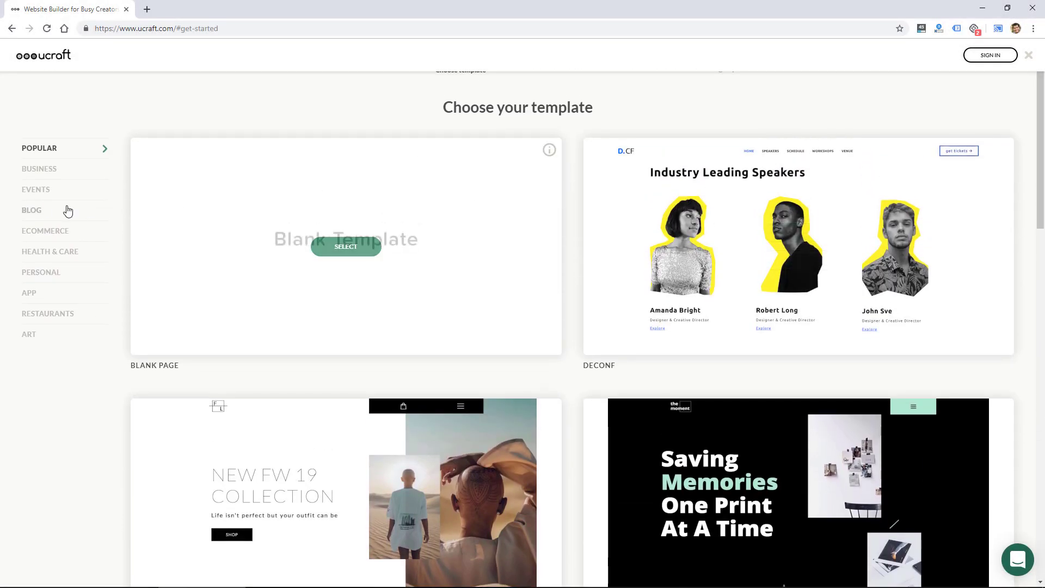
click(67, 211)
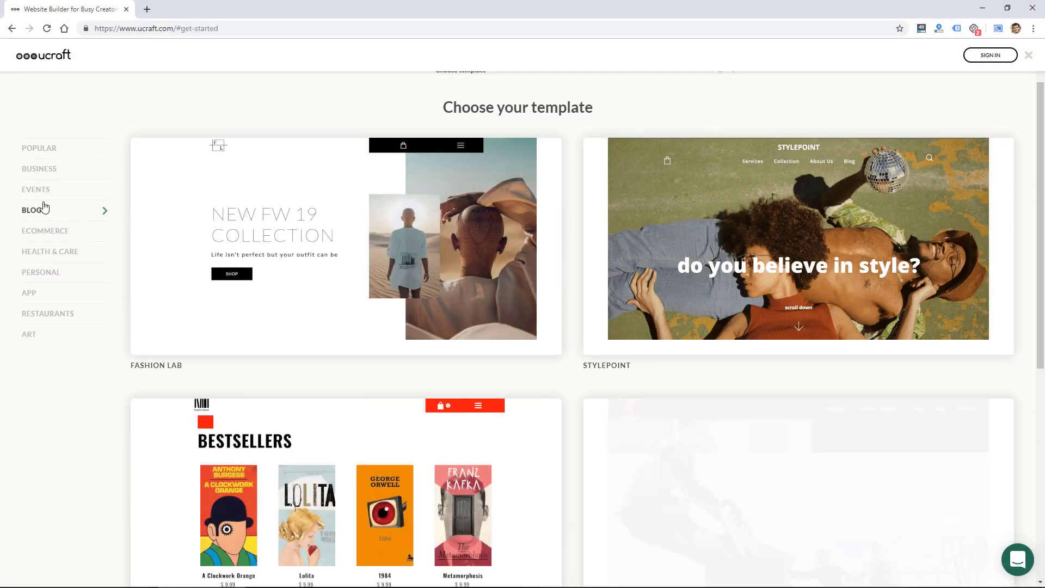
click(45, 191)
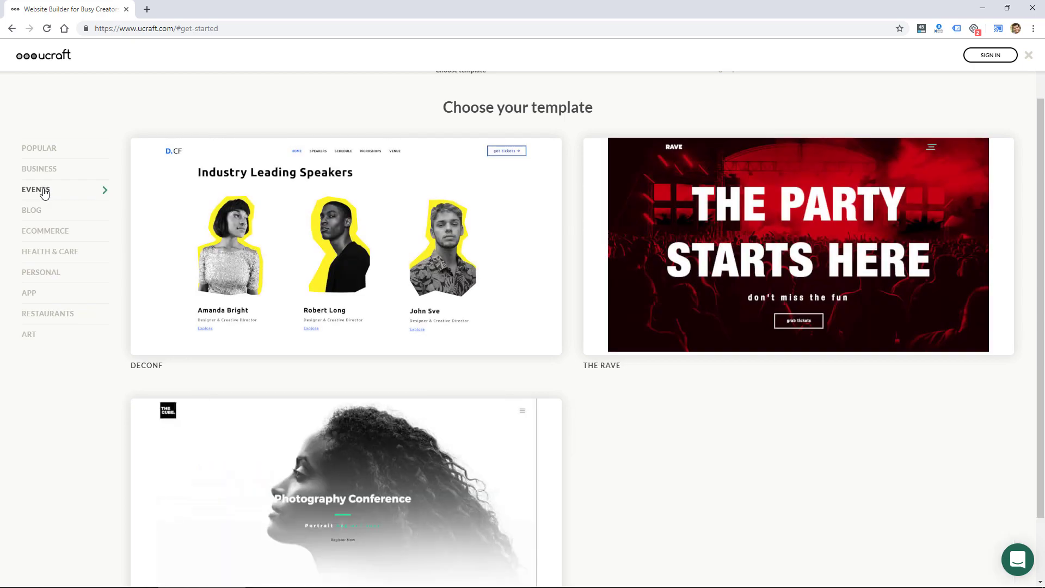